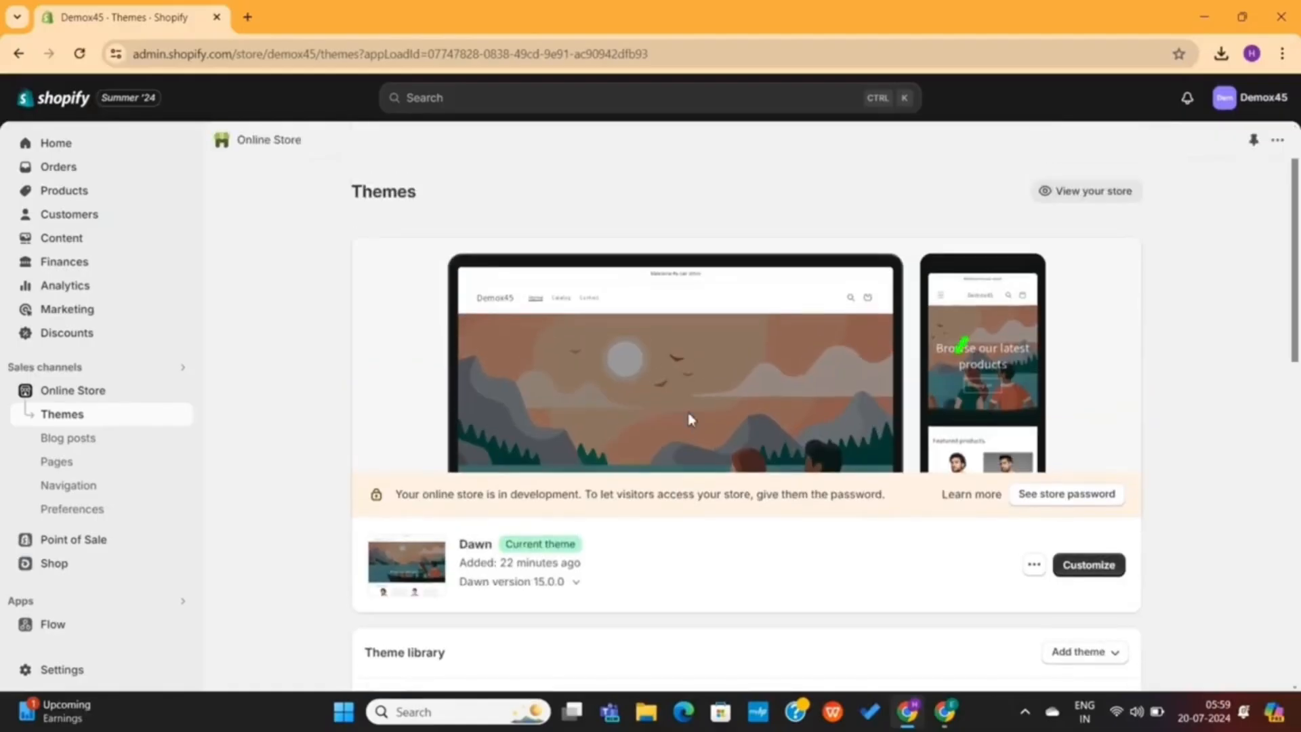
Step: View the live storefront with the Dawn theme, look through its featured products, and close it
click(1060, 194)
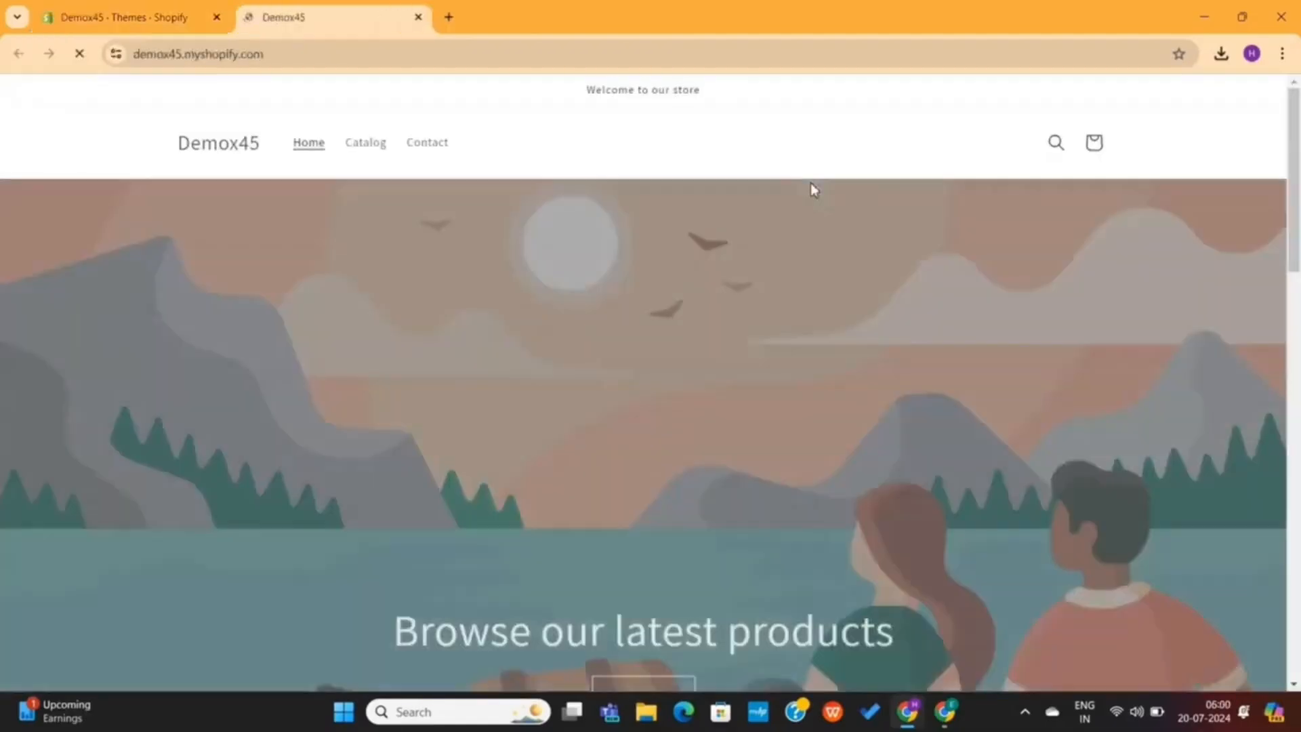
scroll(633, 413, down, 4)
scroll(633, 413, down, 15)
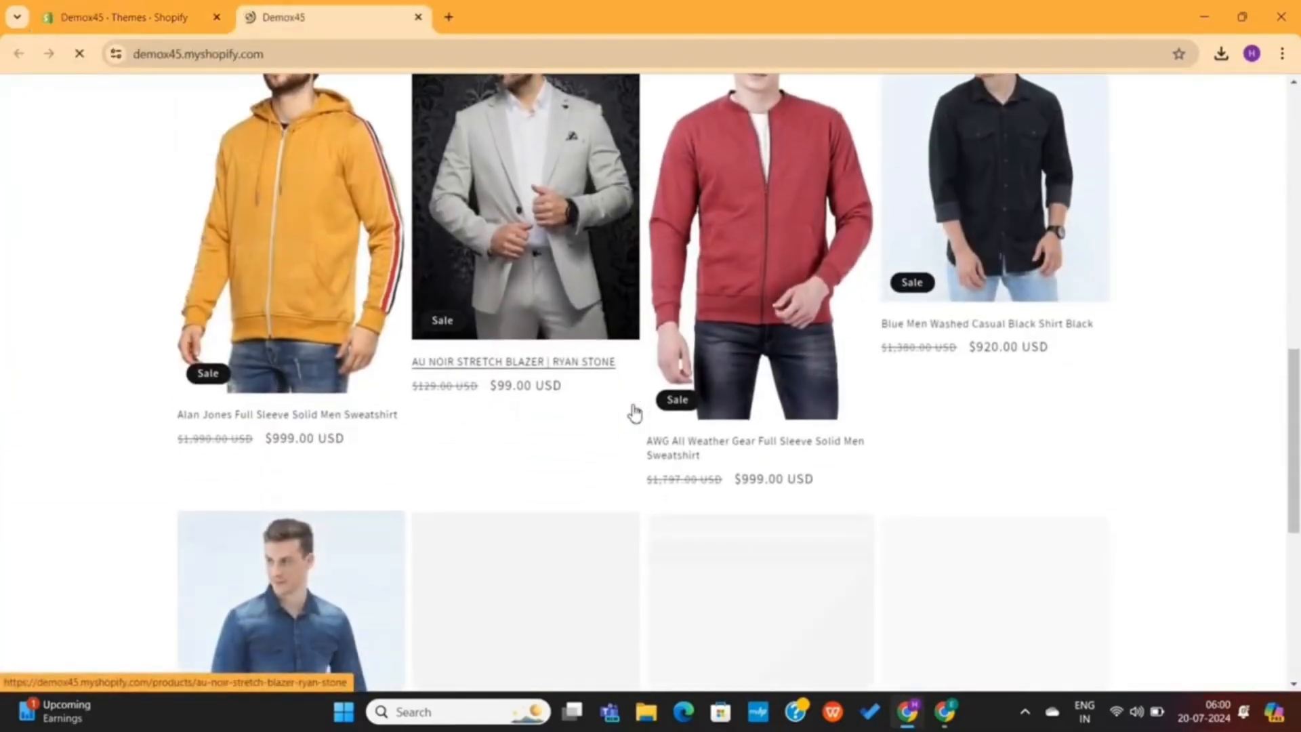
scroll(635, 414, up, 15)
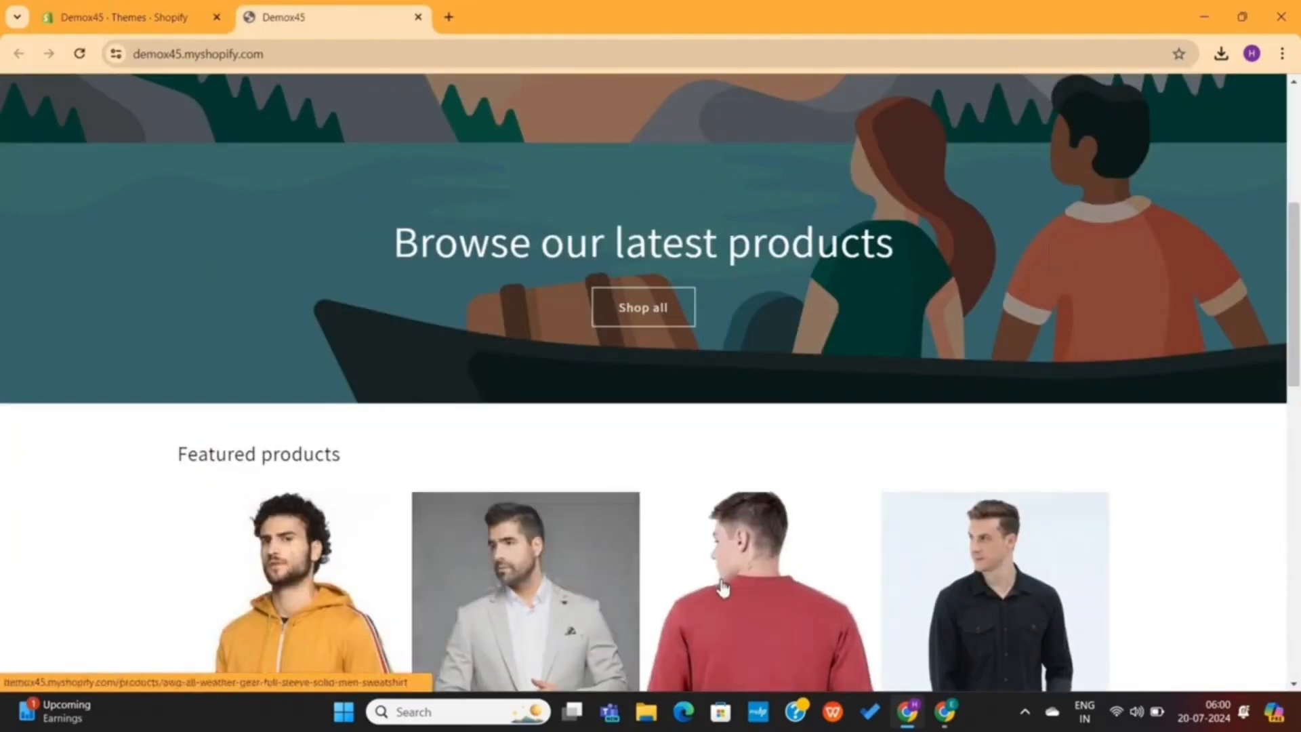
scroll(793, 600, down, 6)
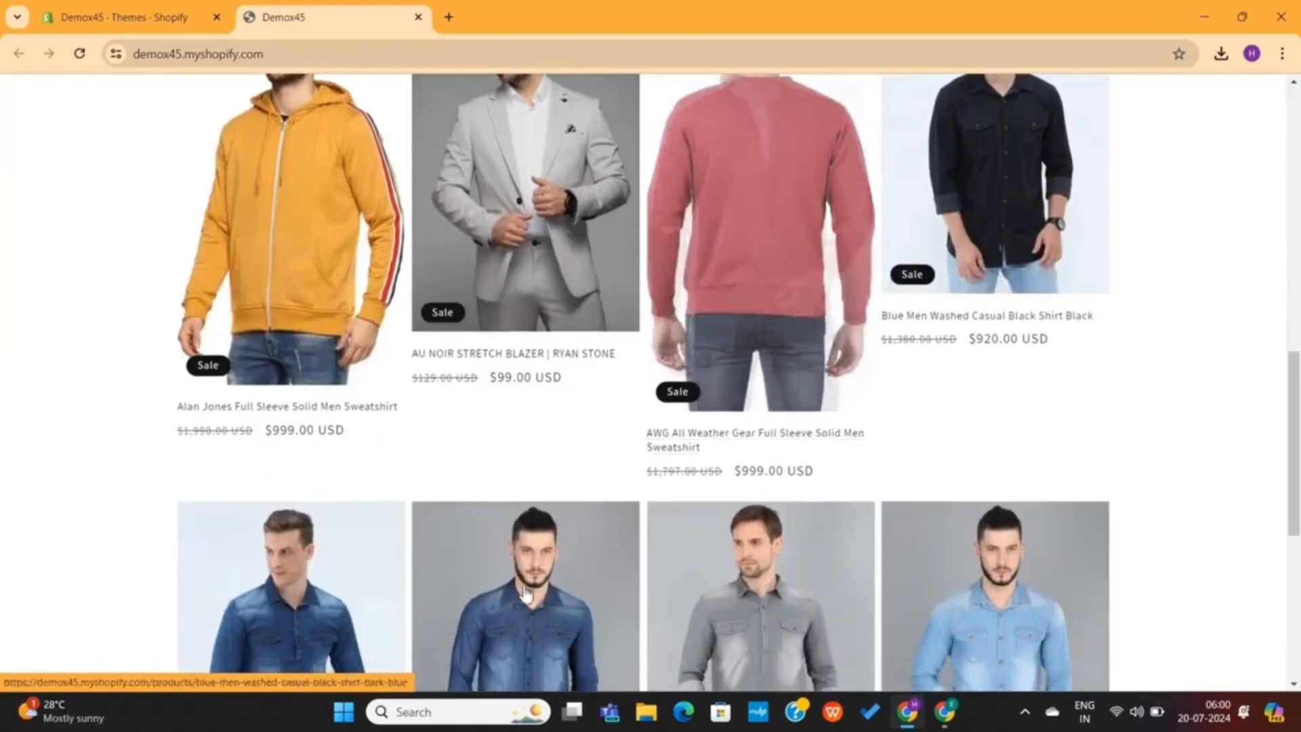
key(ctrl+w)
Step: Visit the Shopify Theme Store from the popular free themes section and filter the themes by Free
scroll(582, 357, down, 2)
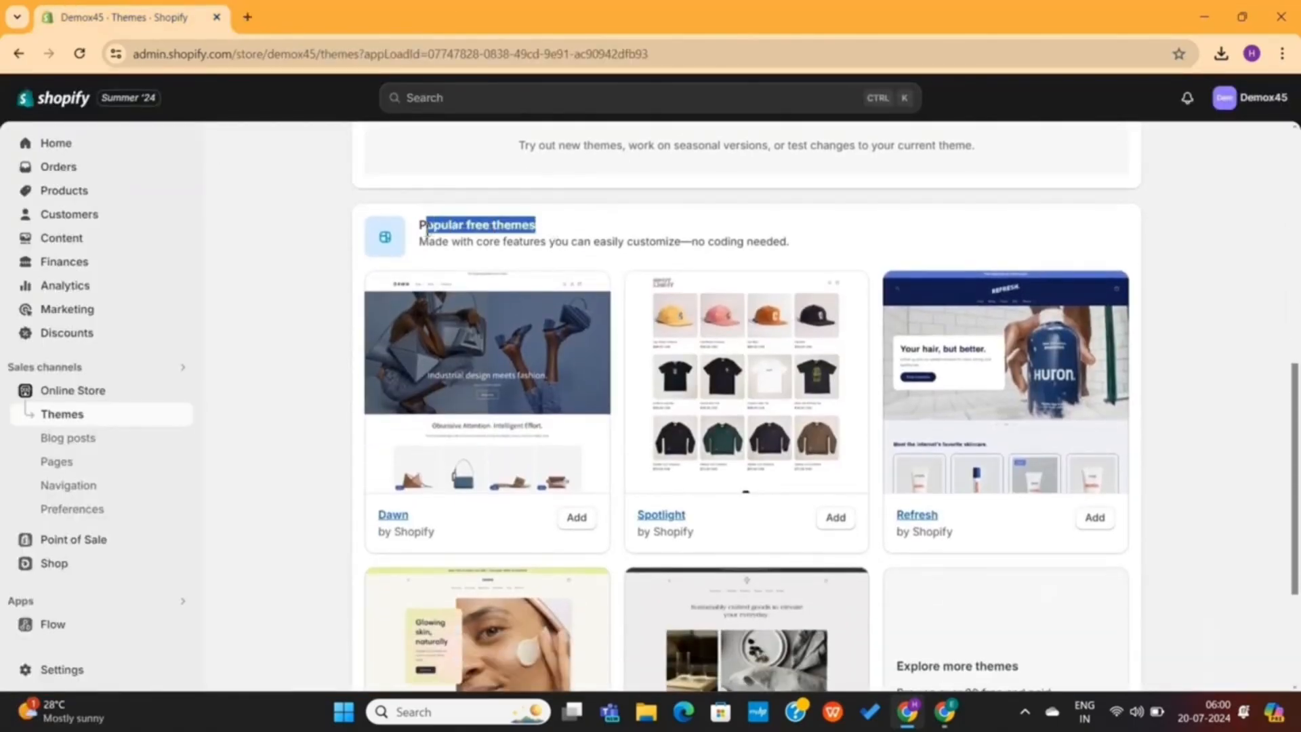
scroll(636, 248, down, 3)
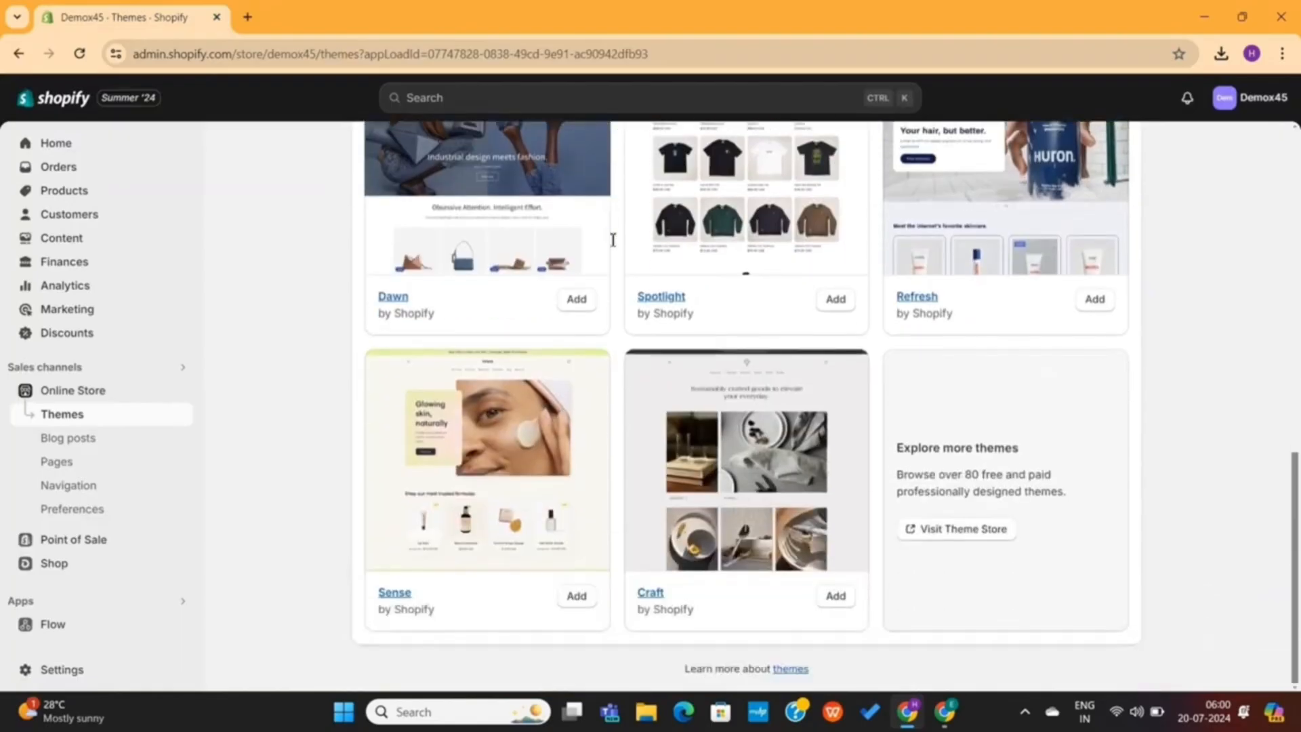
click(969, 532)
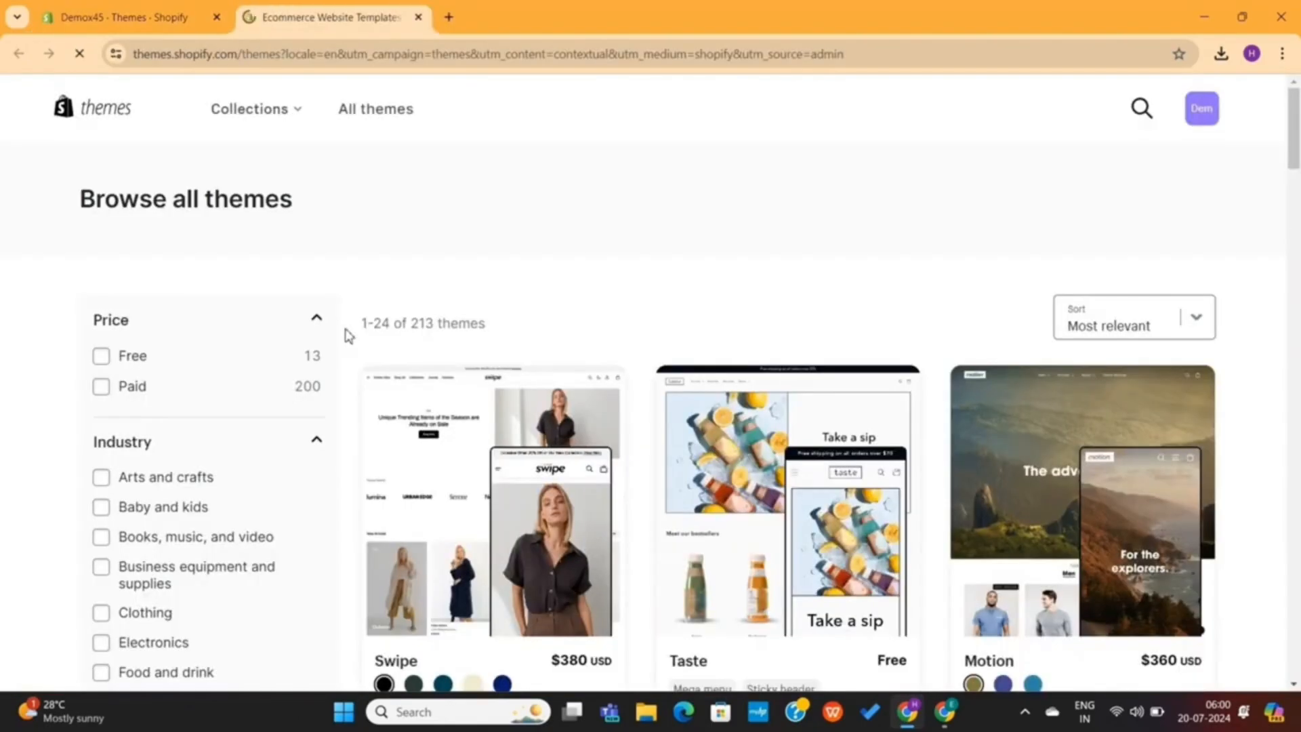
click(101, 356)
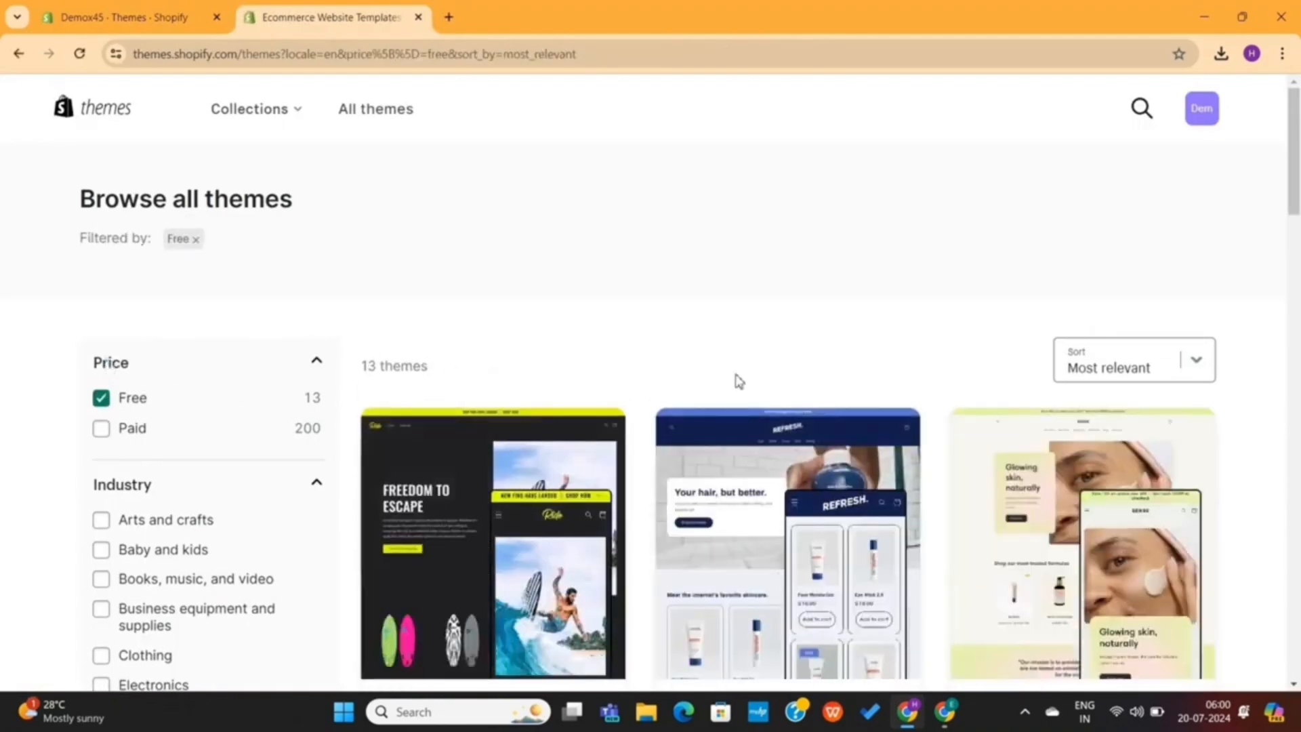
Step: Browse the free themes and open the details page of the Trade theme
scroll(739, 382, down, 12)
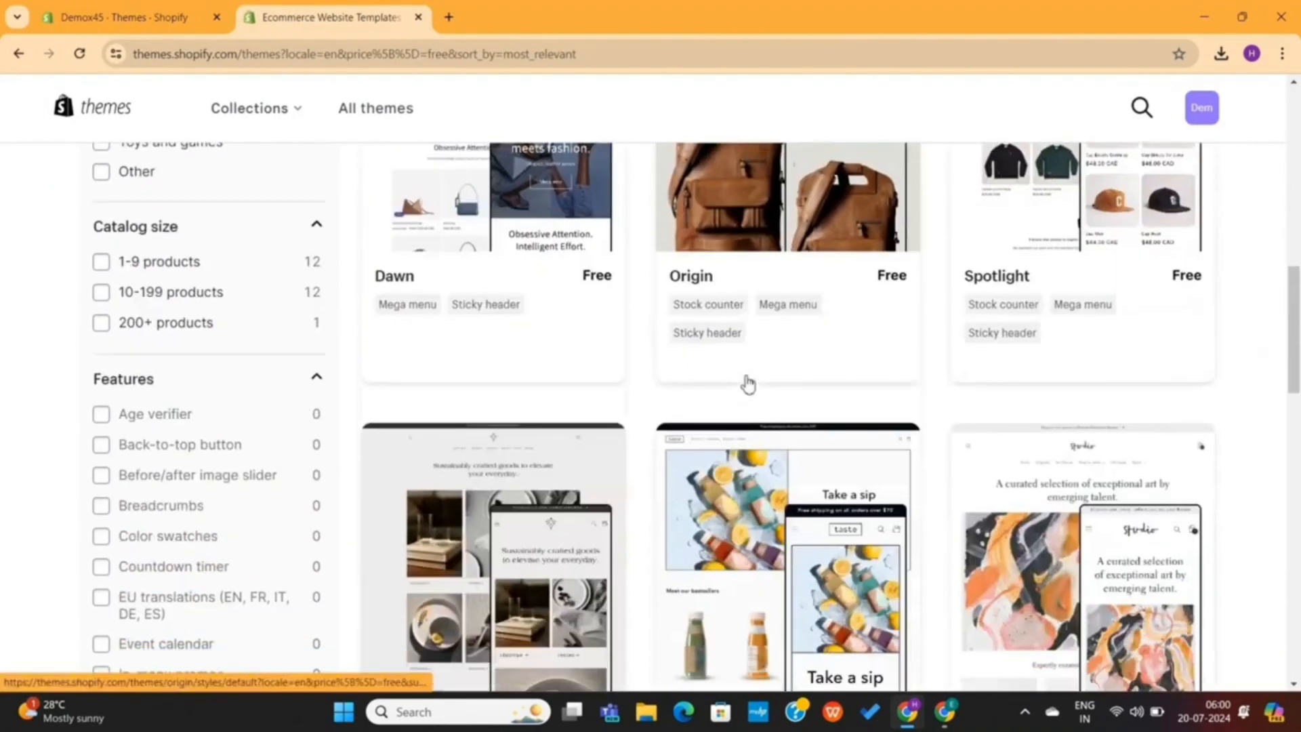
scroll(748, 384, down, 13)
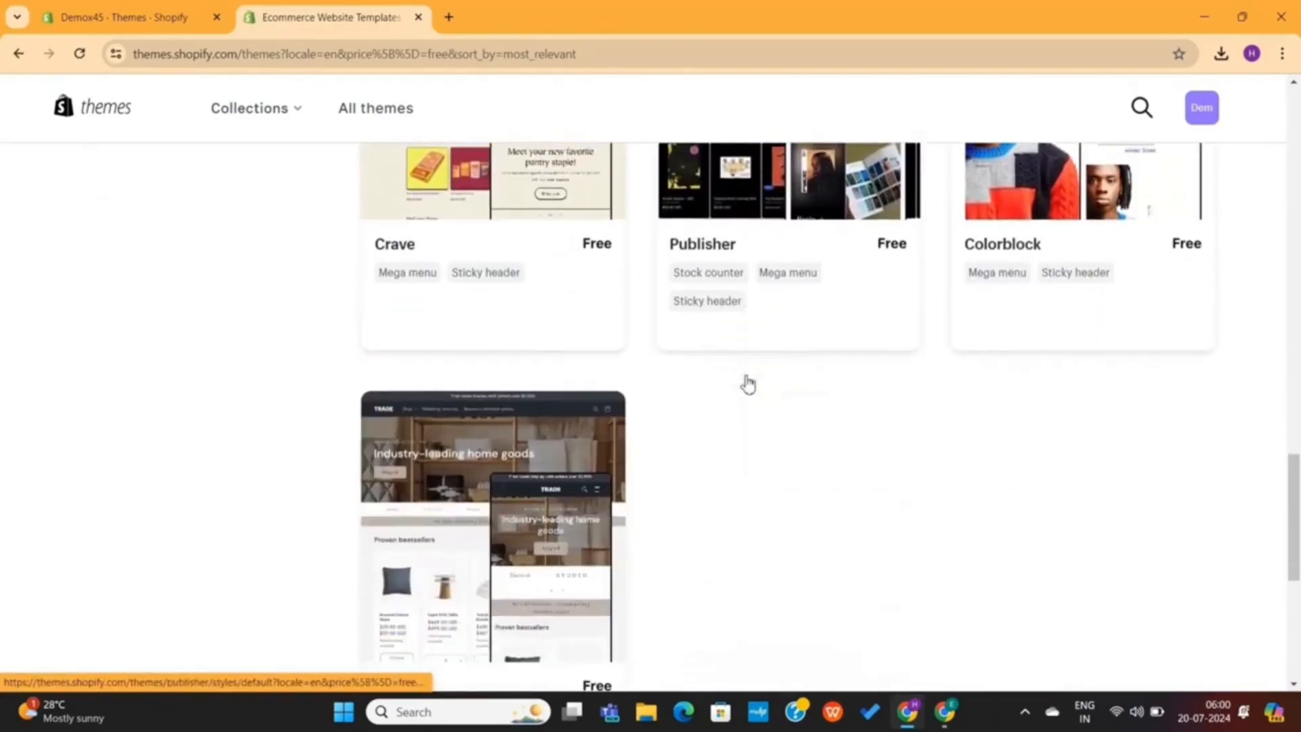
scroll(748, 384, down, 4)
scroll(748, 384, up, 18)
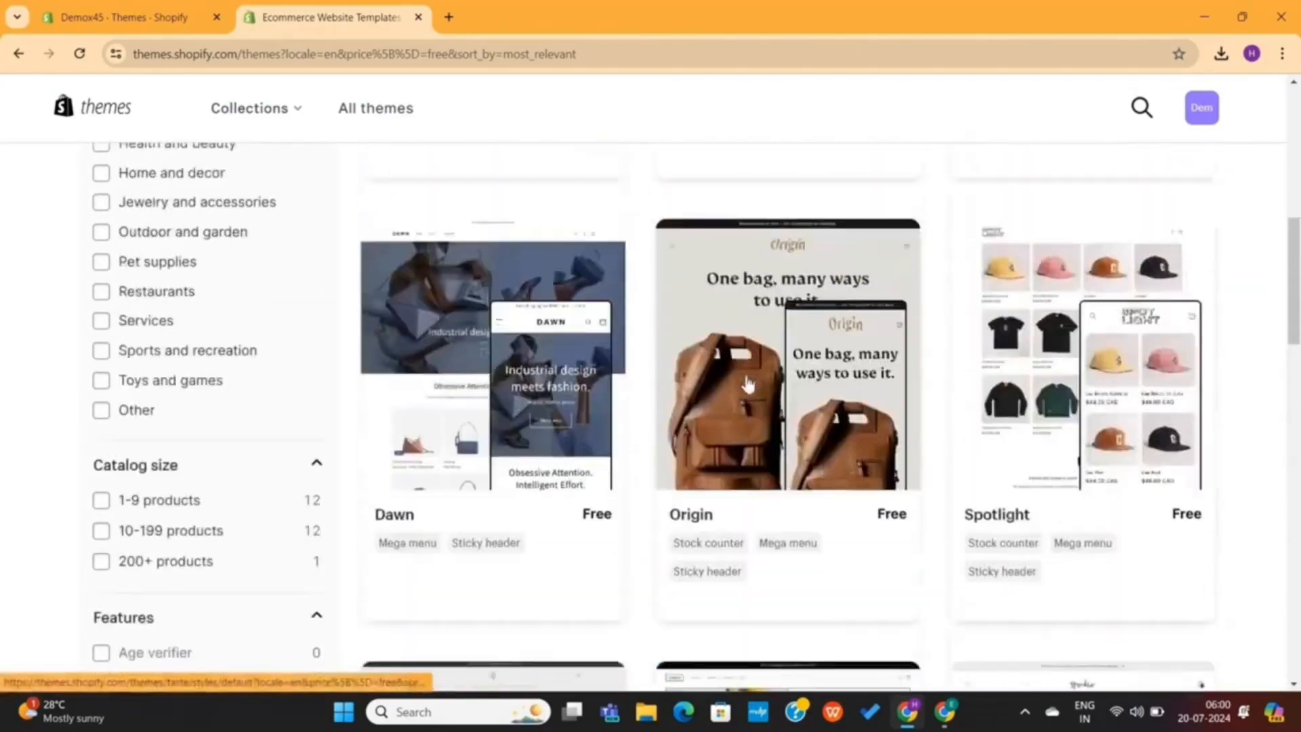
scroll(748, 384, up, 8)
scroll(748, 384, down, 13)
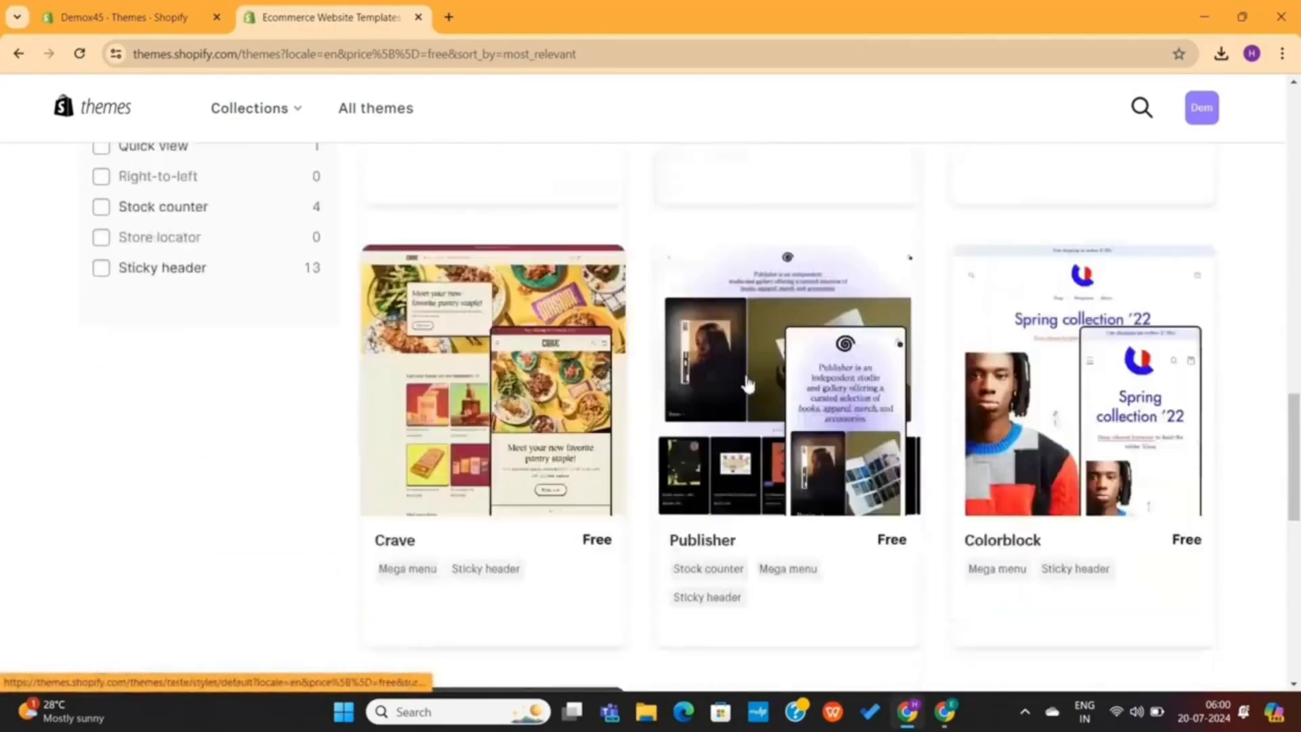
scroll(748, 385, down, 7)
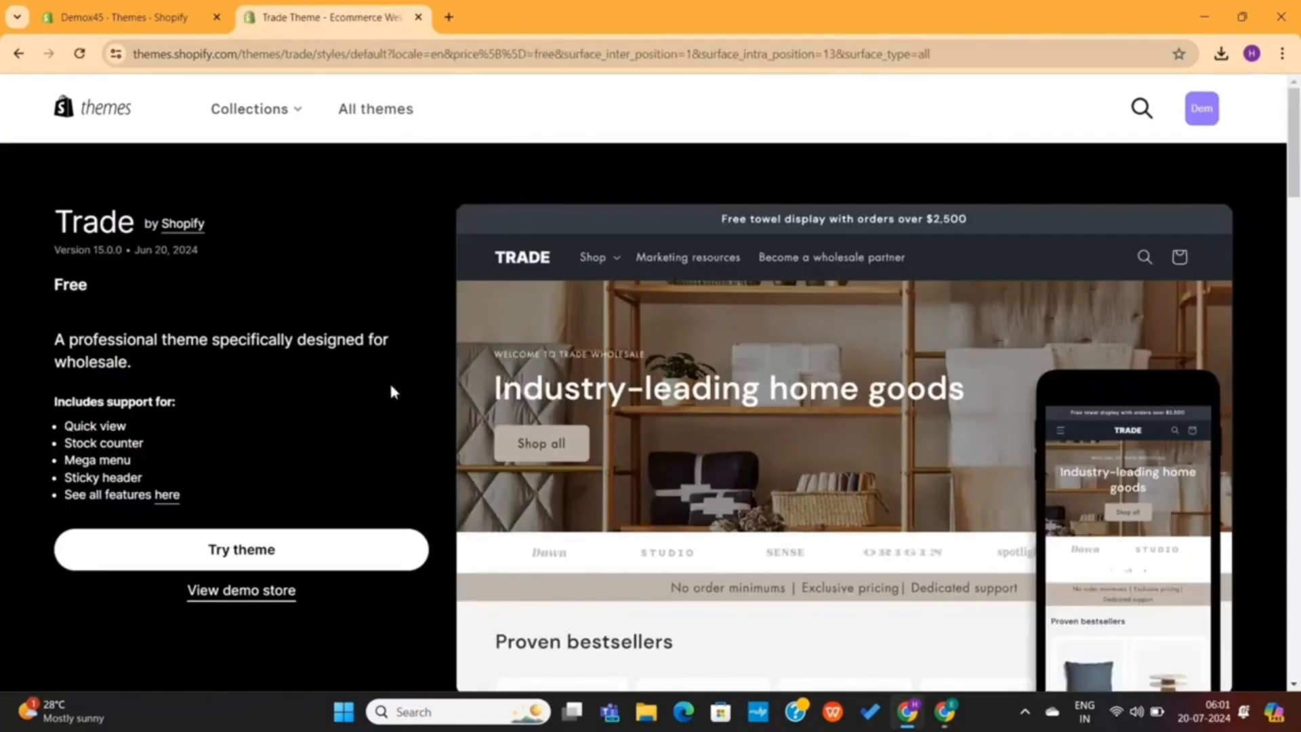
Step: Review the Trade theme's features and highlights, and open its demo store
scroll(344, 405, down, 15)
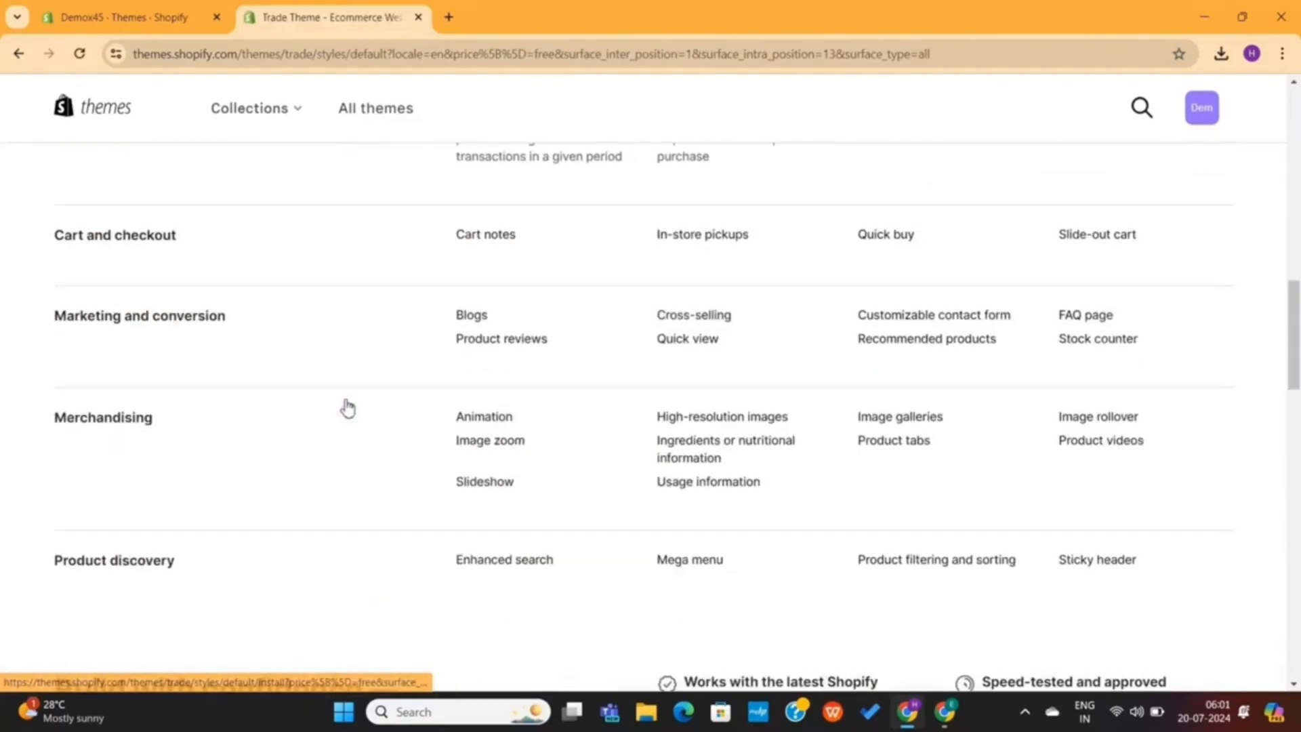
scroll(348, 406, up, 6)
scroll(347, 406, up, 3)
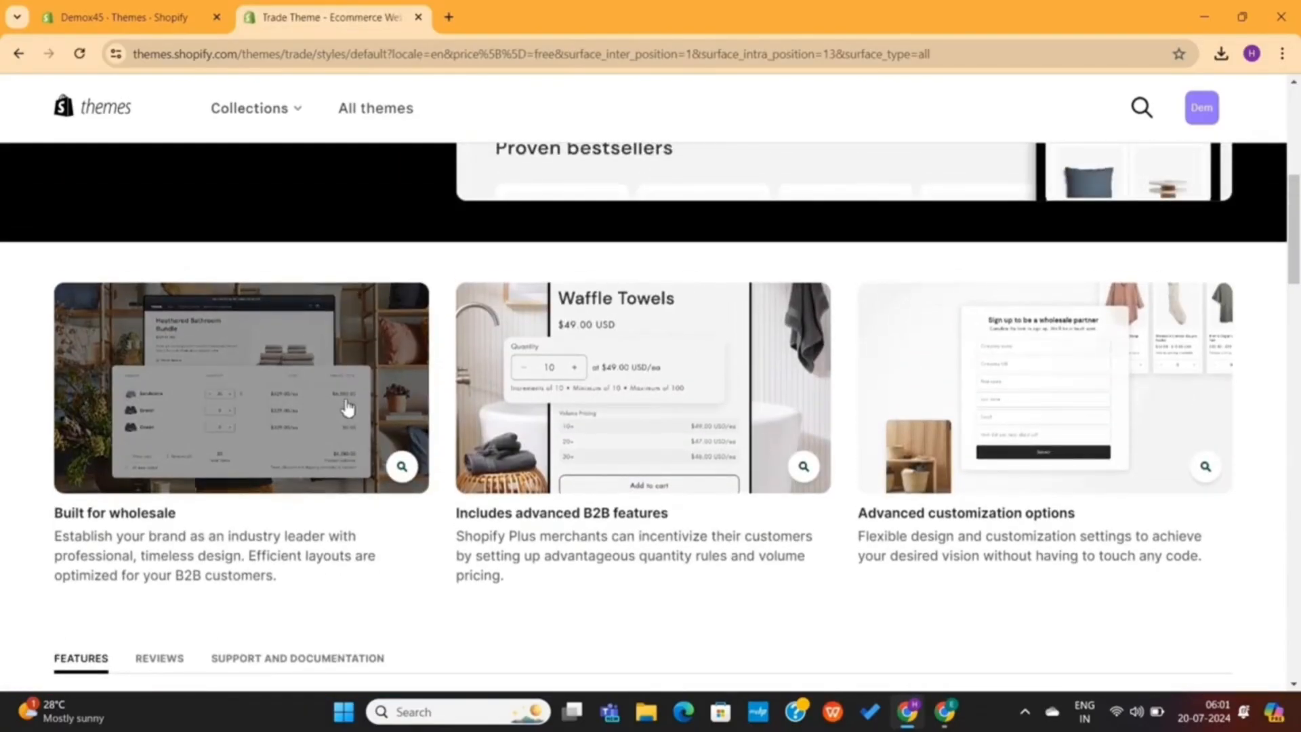
scroll(348, 406, up, 1)
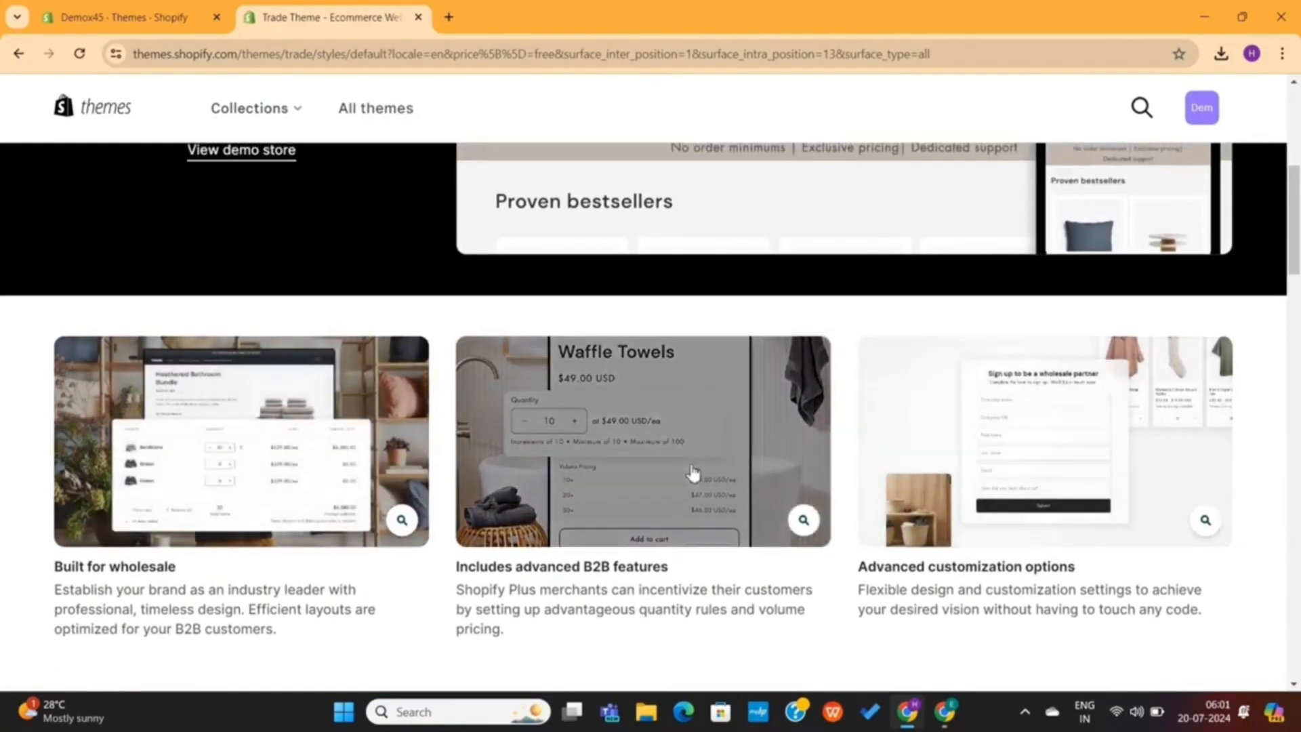
scroll(515, 461, up, 5)
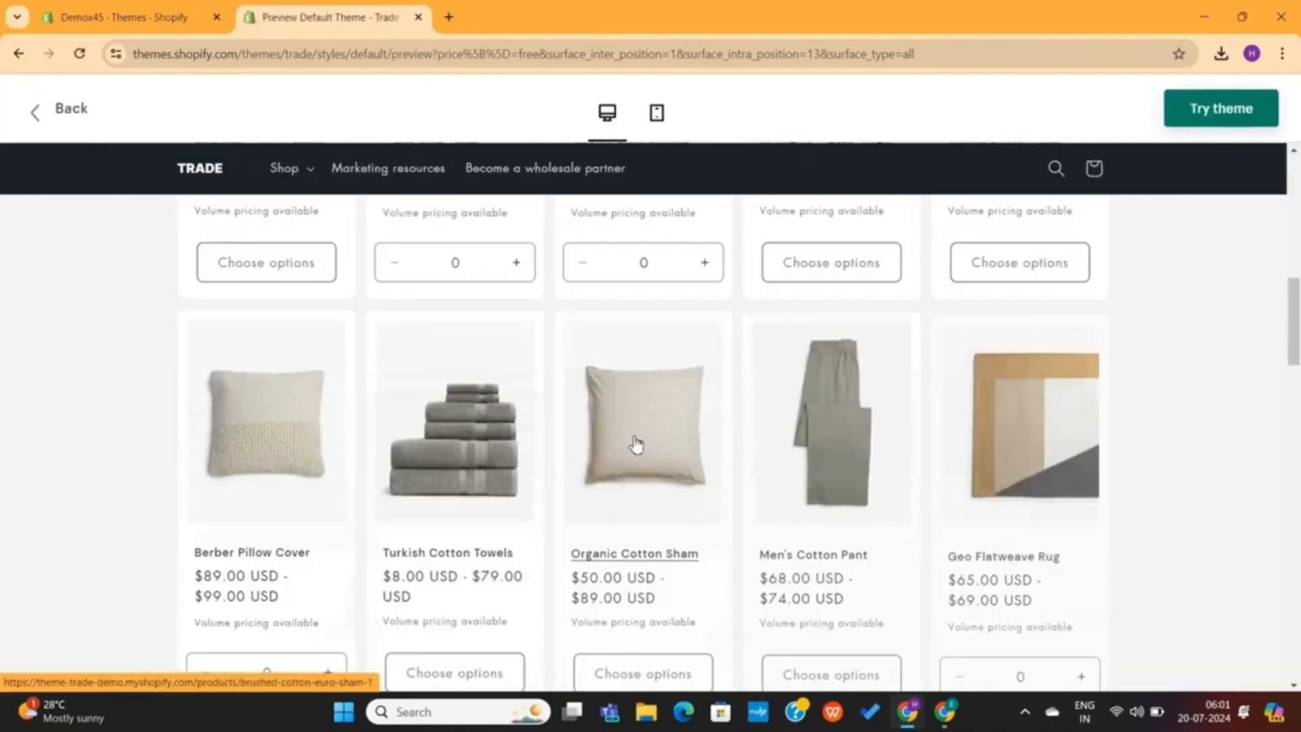
Step: Examine the Trade demo store in both the desktop and mobile previews
scroll(637, 443, down, 10)
scroll(833, 344, up, 5)
scroll(832, 344, up, 15)
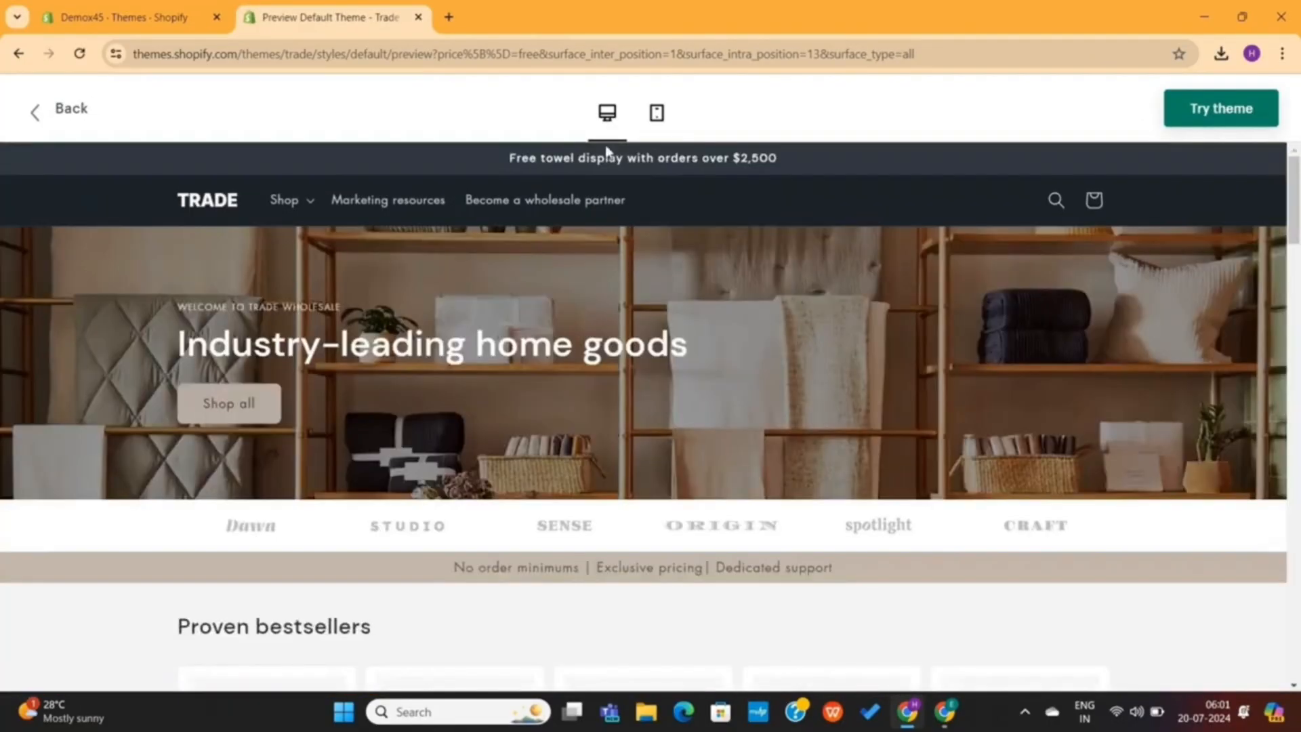
click(656, 112)
scroll(800, 284, down, 10)
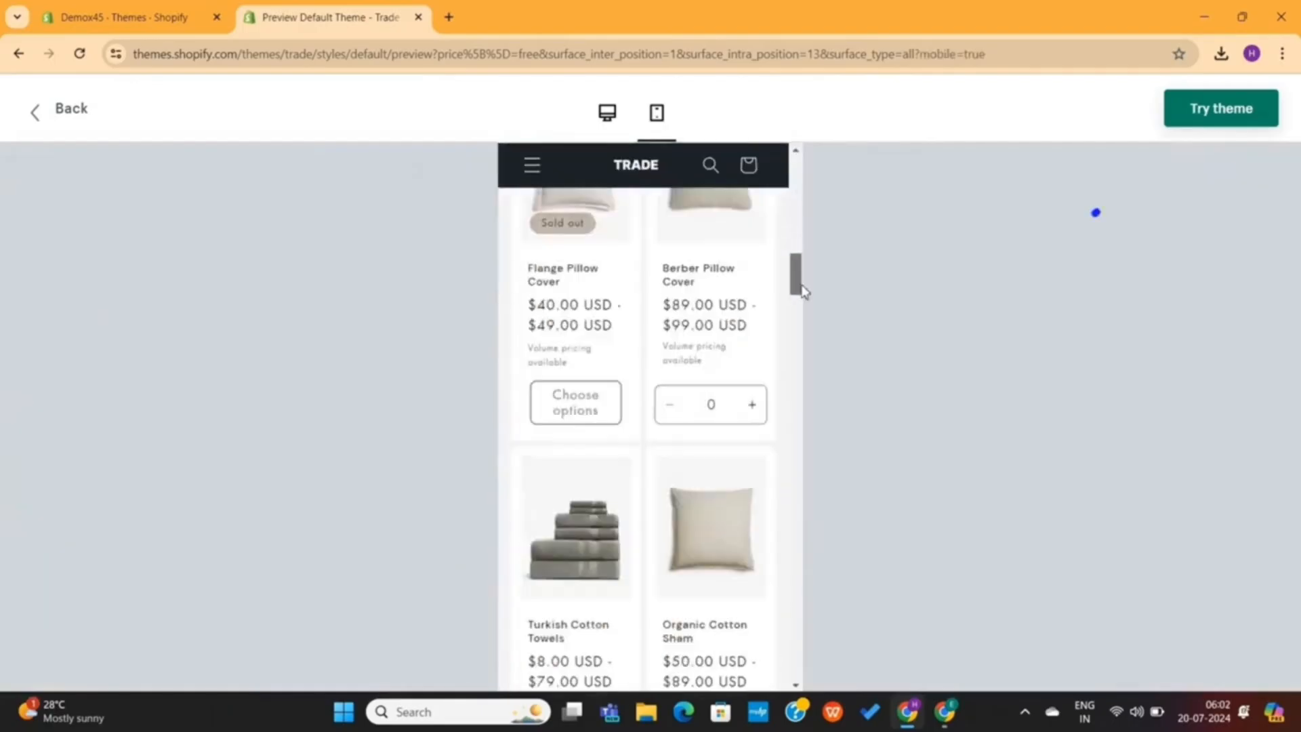
scroll(803, 319, up, 10)
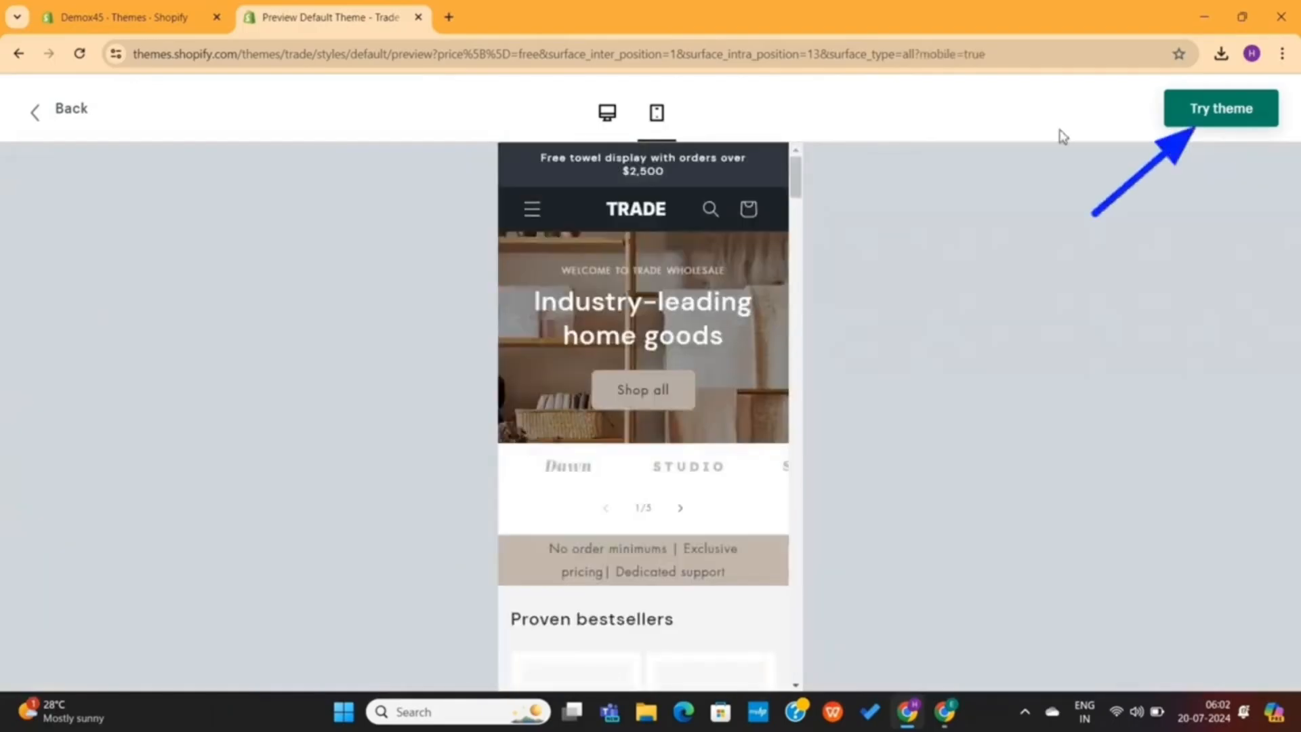
Step: Add the Trade theme to the store's theme library and publish it in place of Dawn
click(1222, 110)
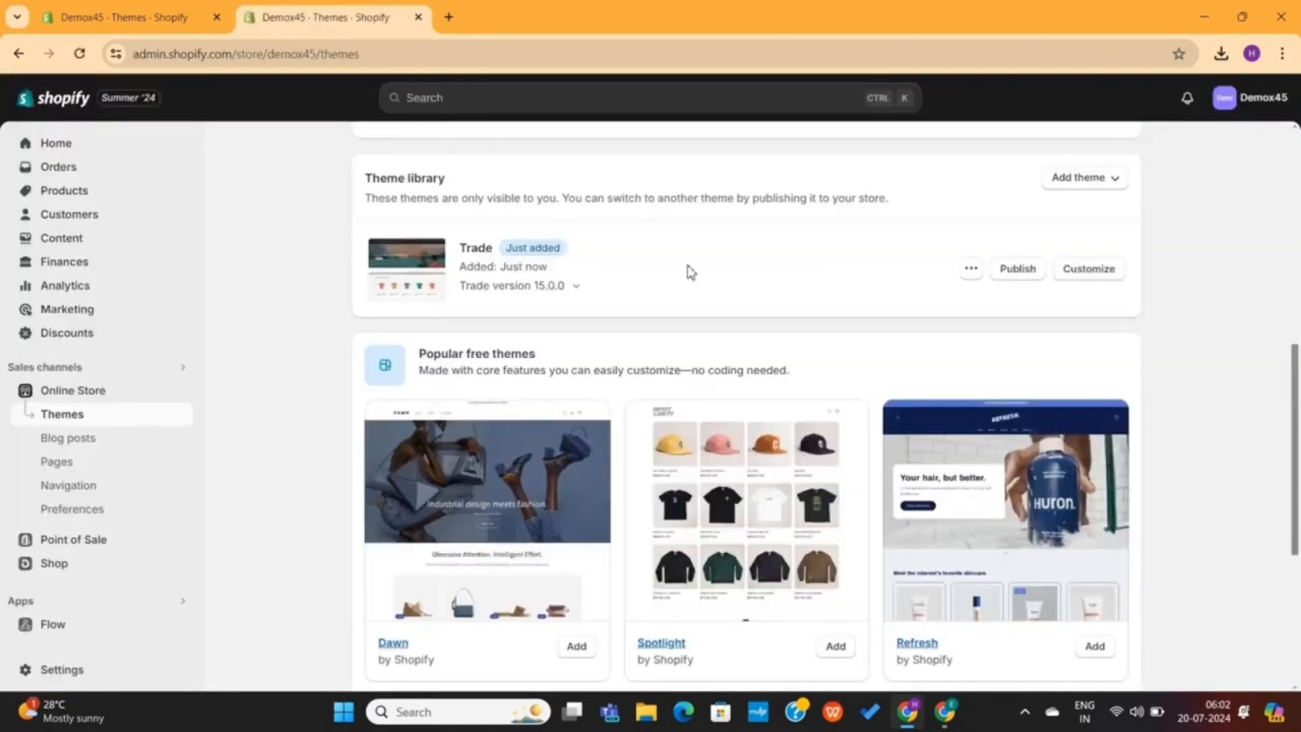
click(1018, 270)
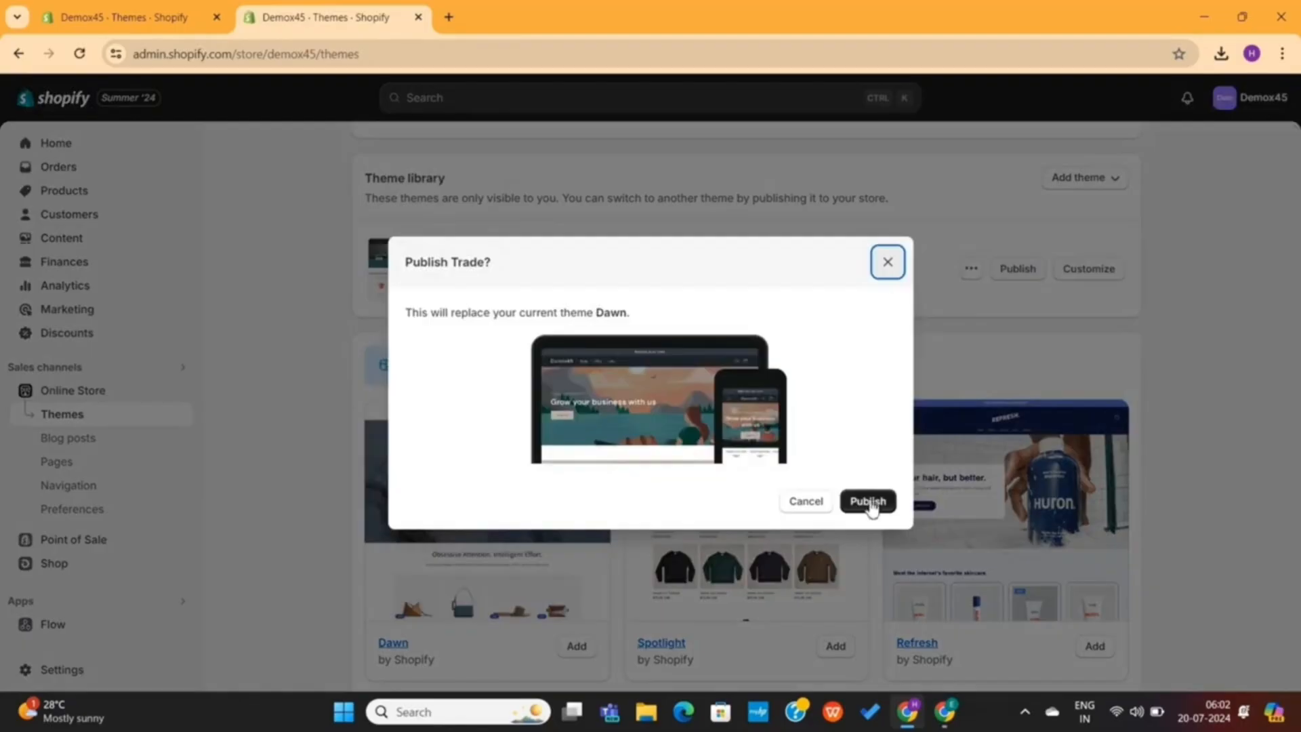
click(869, 502)
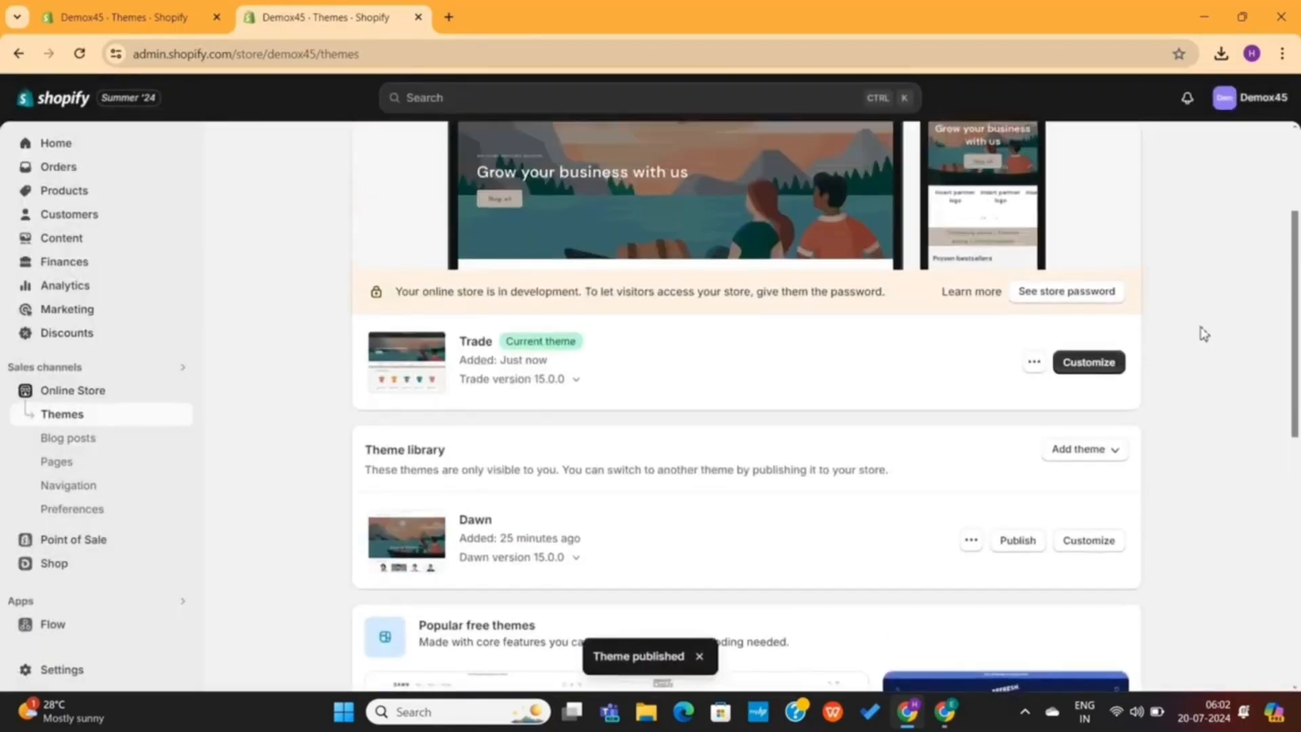
Step: View the live storefront with the published Trade theme and look through its home page sections
scroll(1199, 328, up, 3)
click(1103, 198)
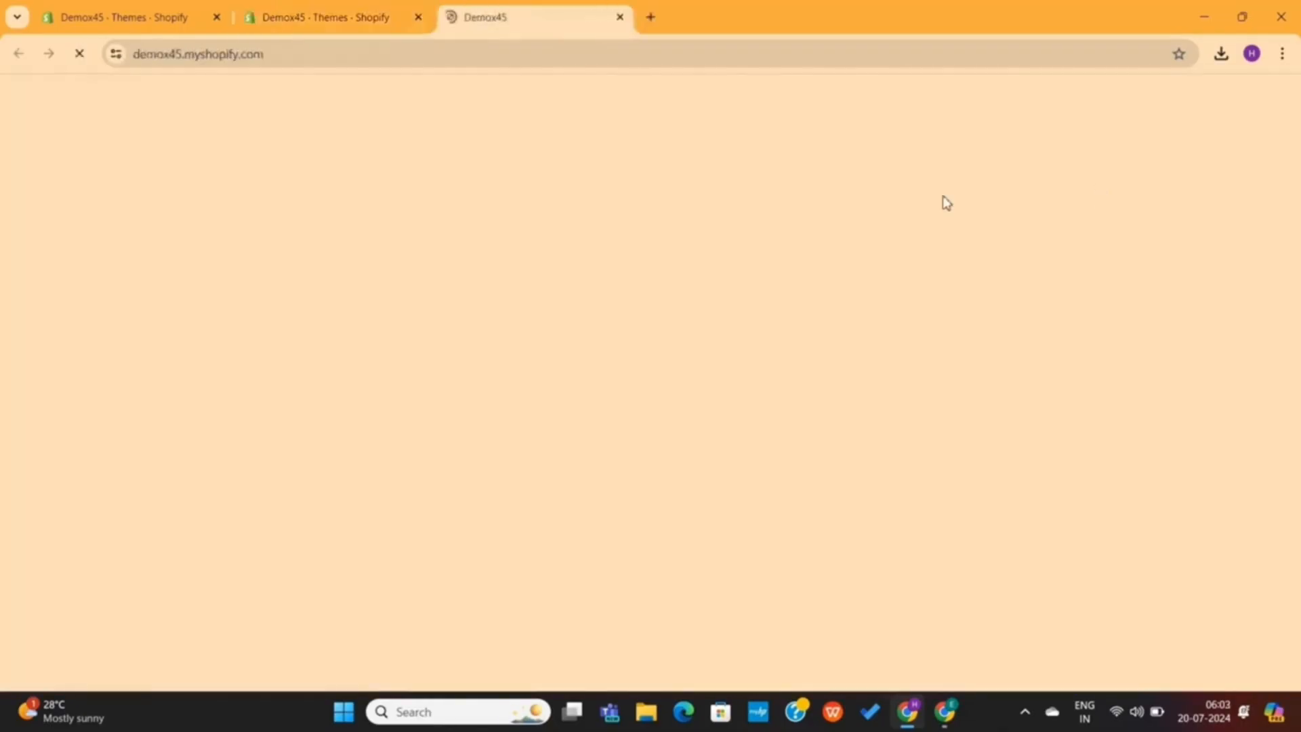
scroll(876, 336, down, 20)
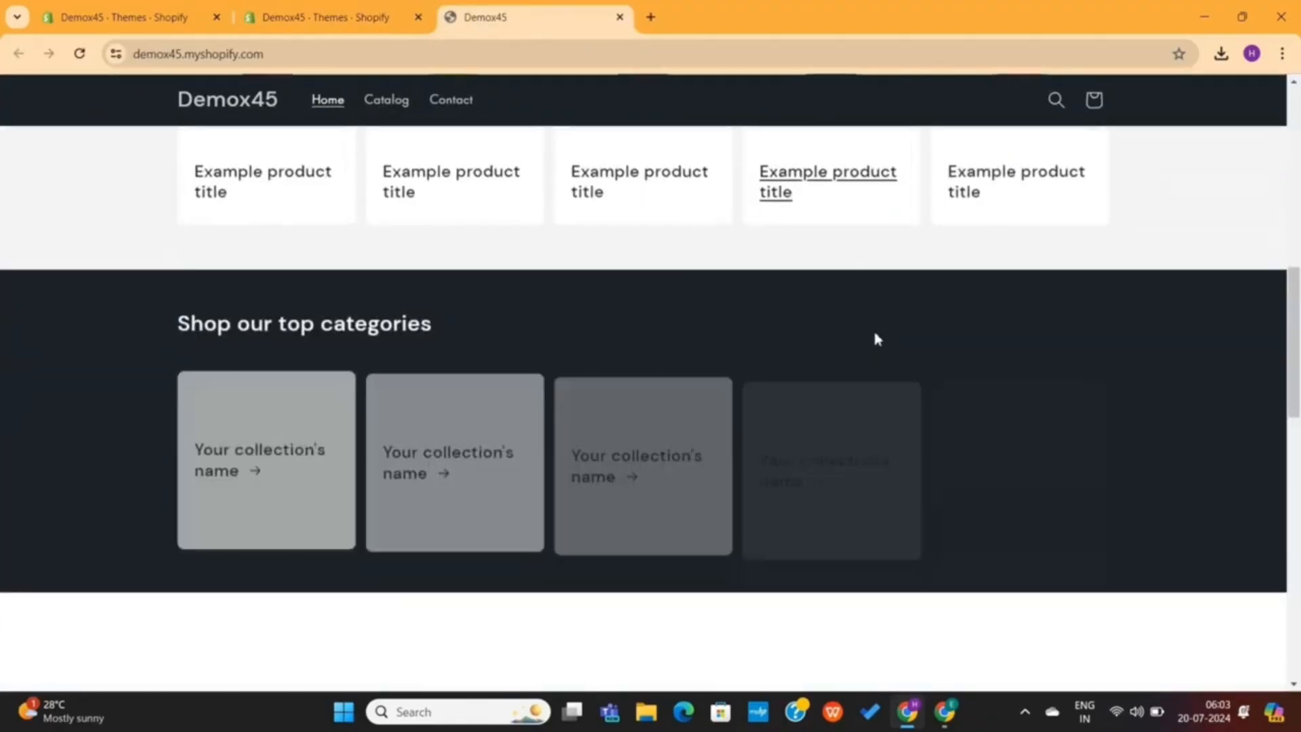
scroll(877, 335, down, 4)
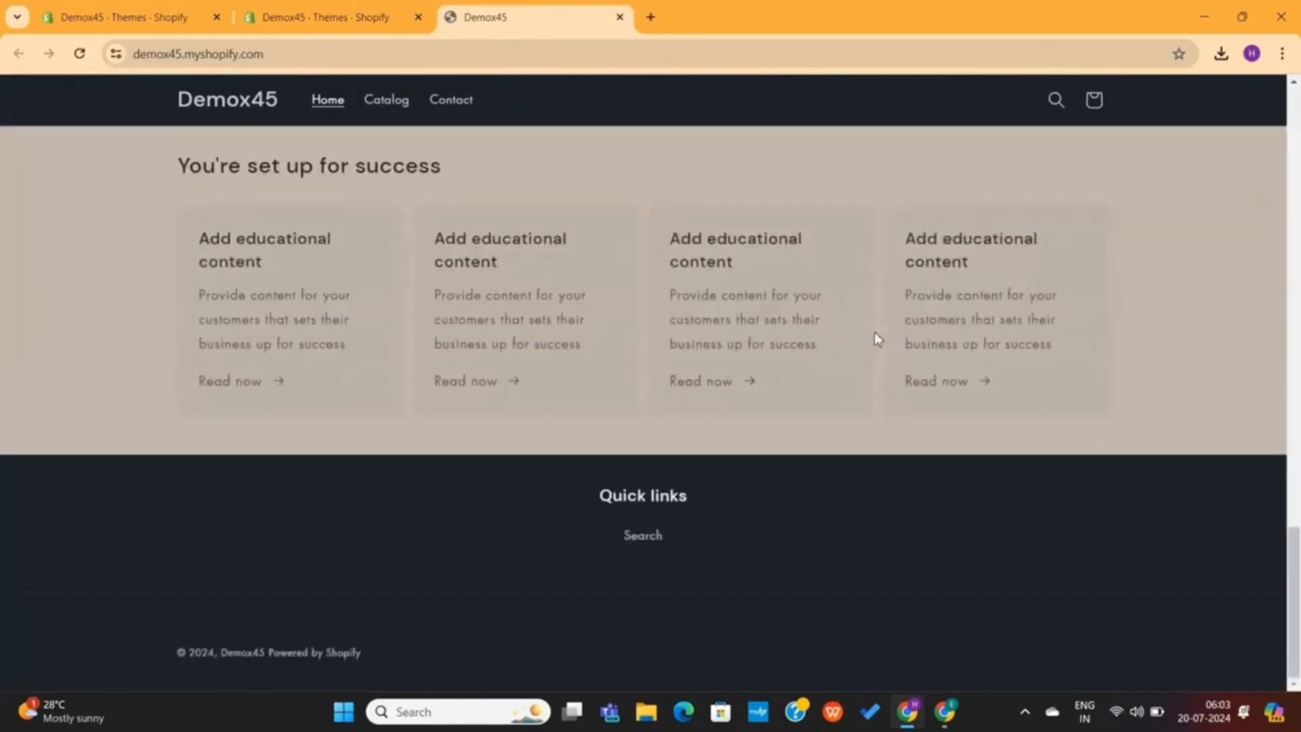
scroll(878, 339, up, 2)
scroll(618, 321, up, 4)
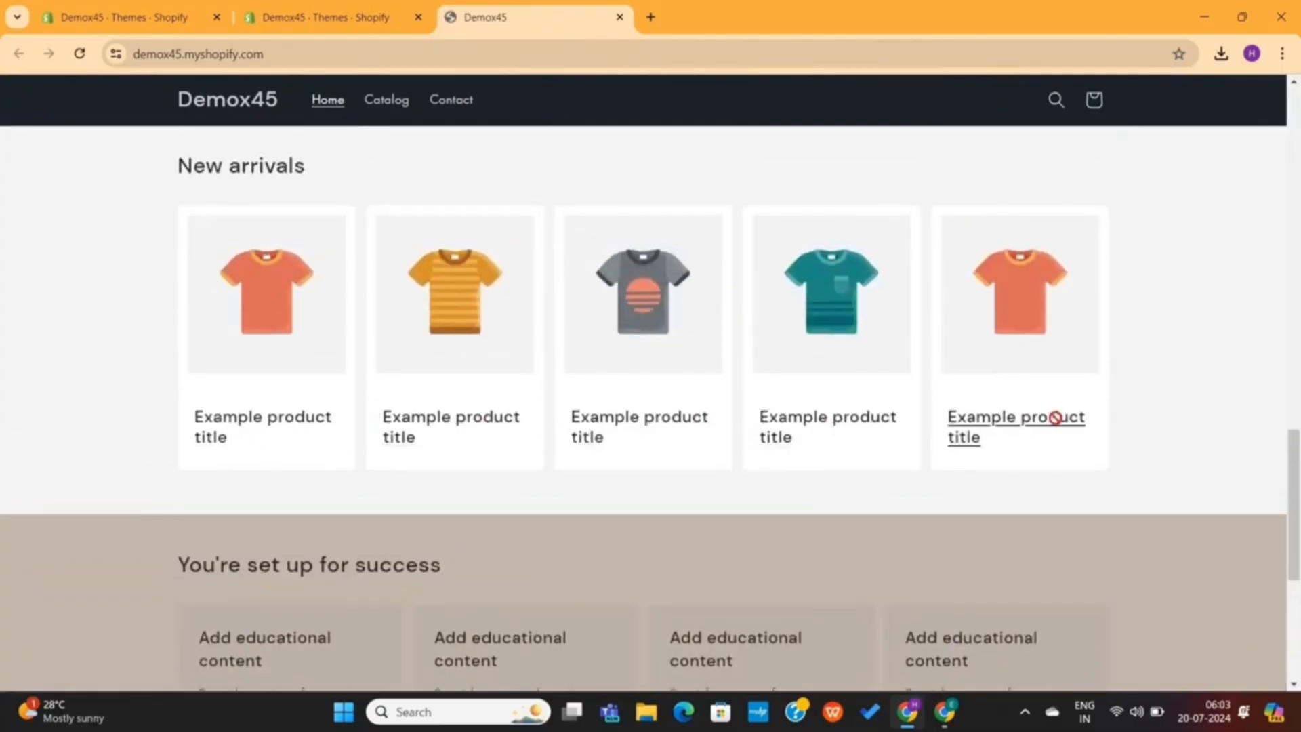
scroll(763, 393, up, 15)
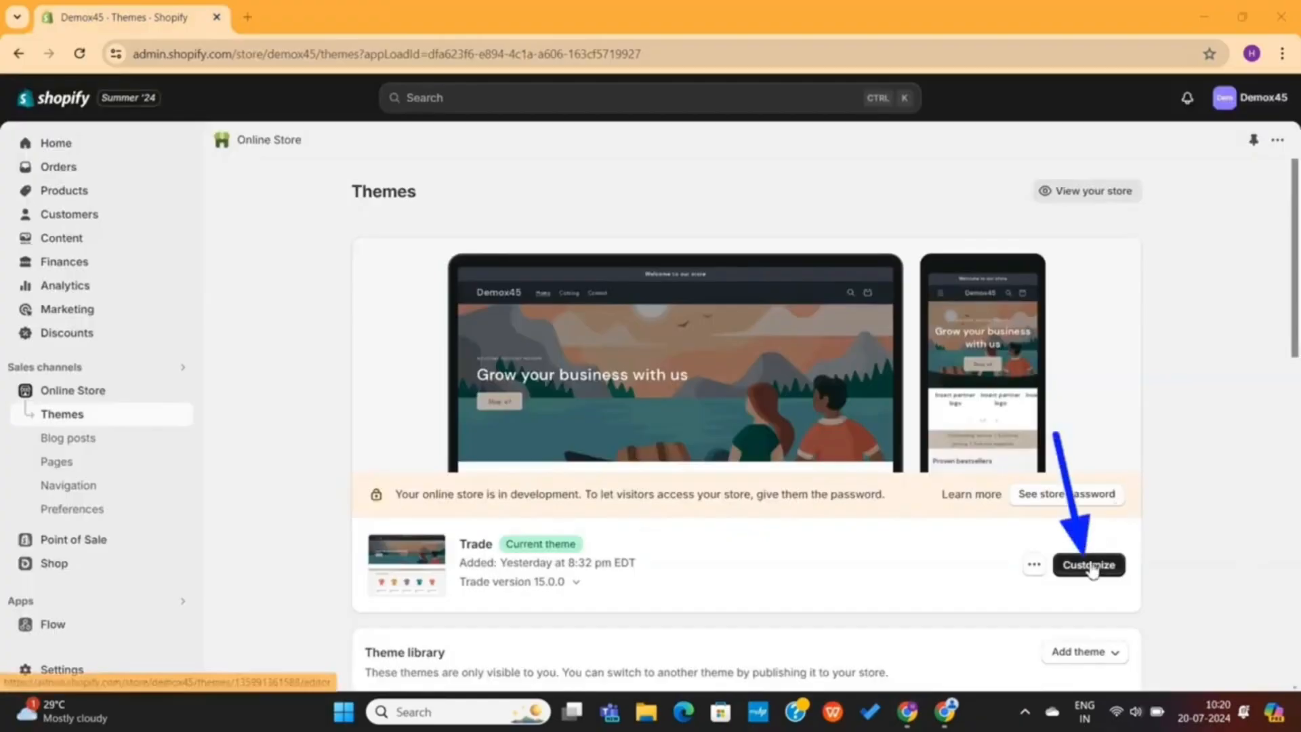
Step: Open the Trade theme for customization and look over the home page preview down to the footer
click(1093, 564)
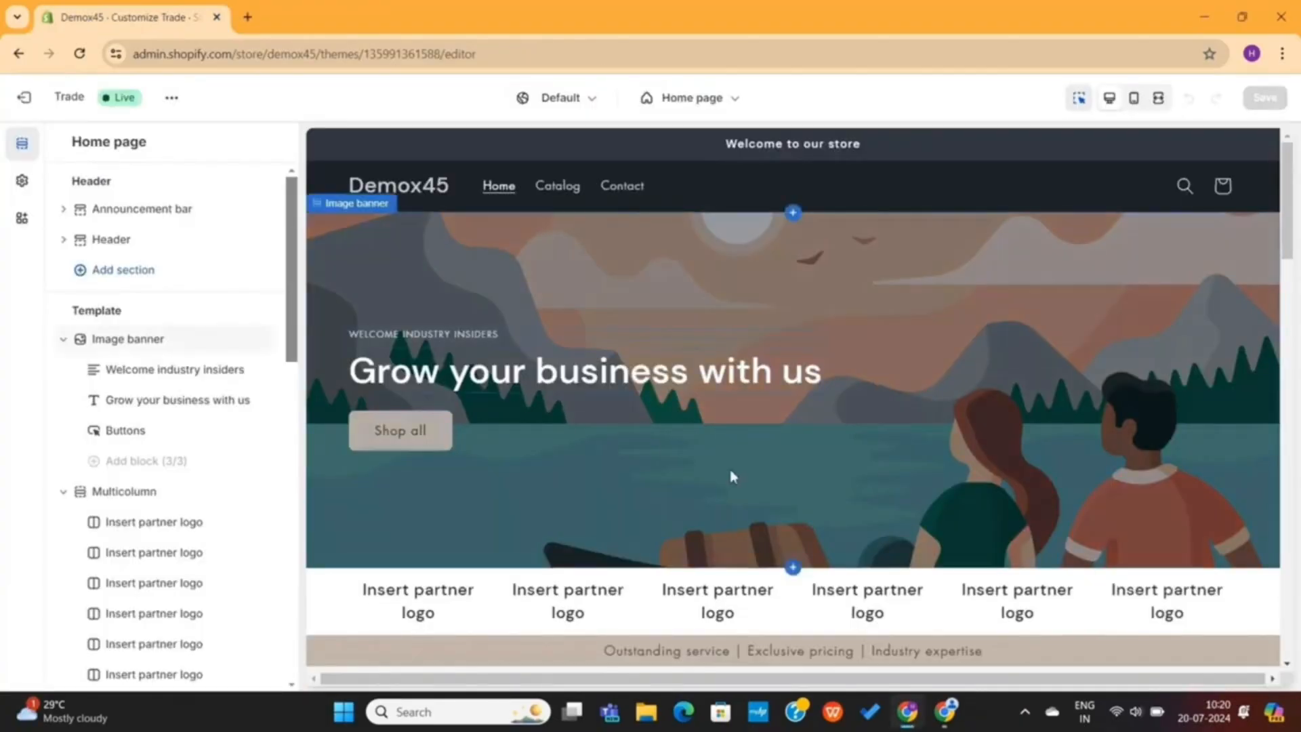
scroll(732, 476, down, 20)
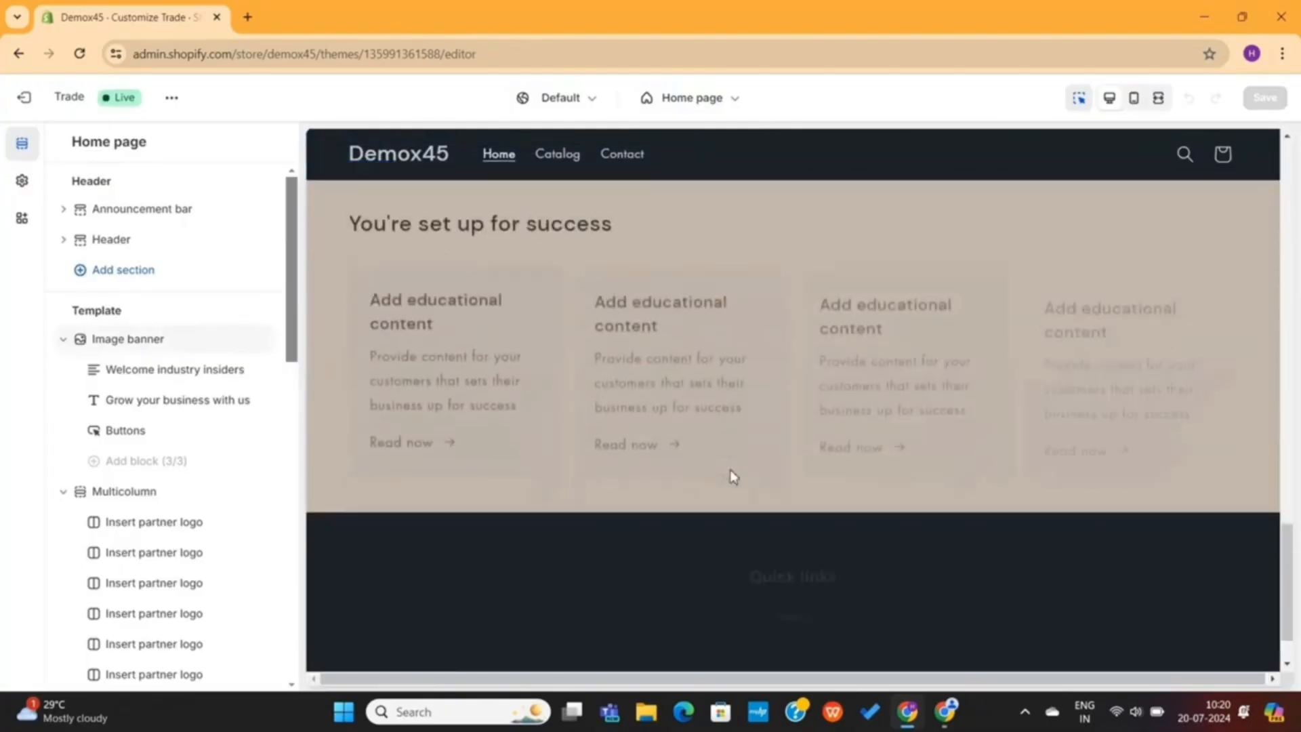
scroll(732, 477, up, 15)
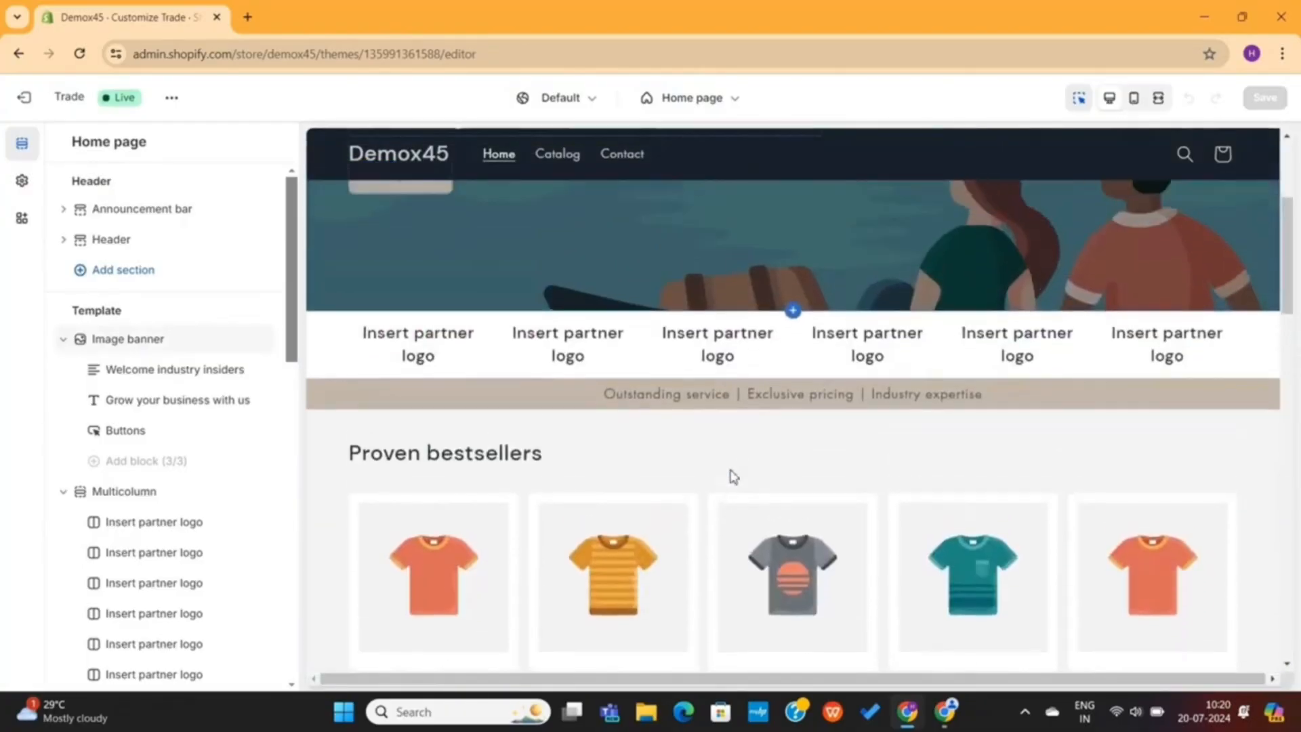
scroll(732, 476, up, 5)
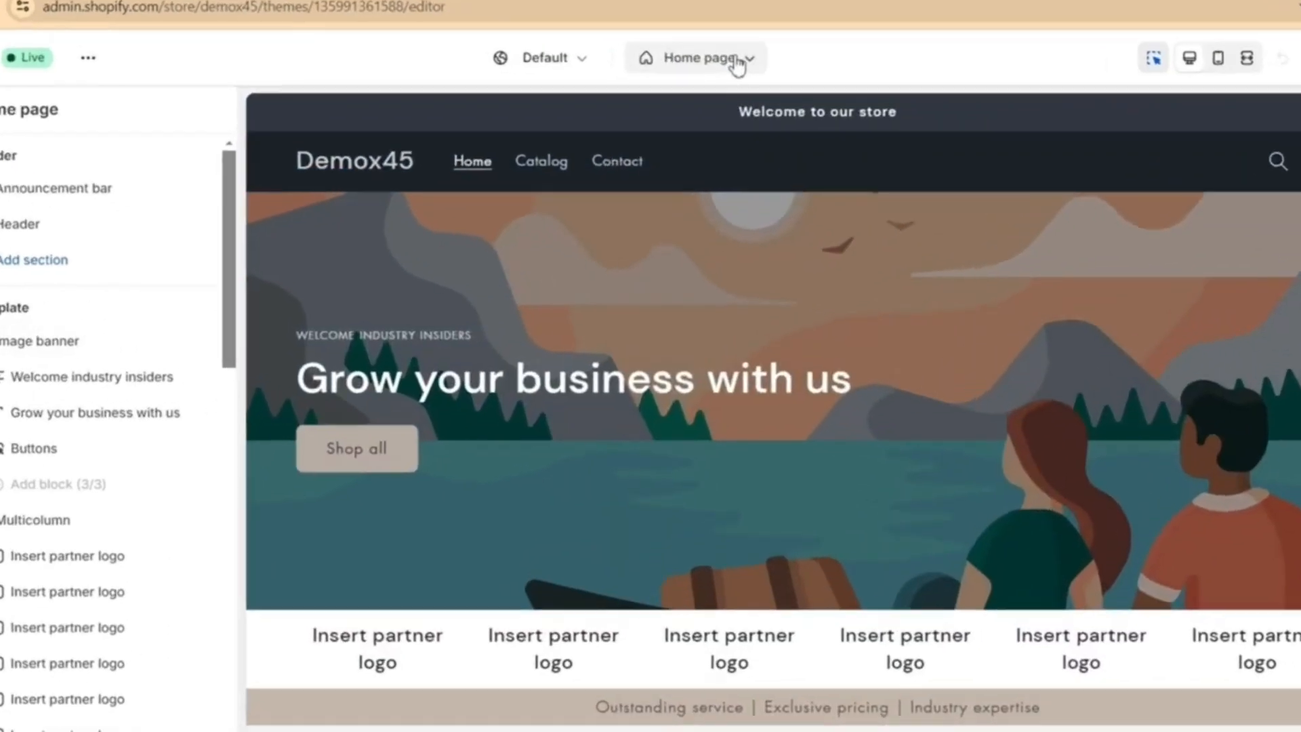
Step: Check which store pages can be selected for editing, and preview the home page in mobile and fullscreen views
click(715, 98)
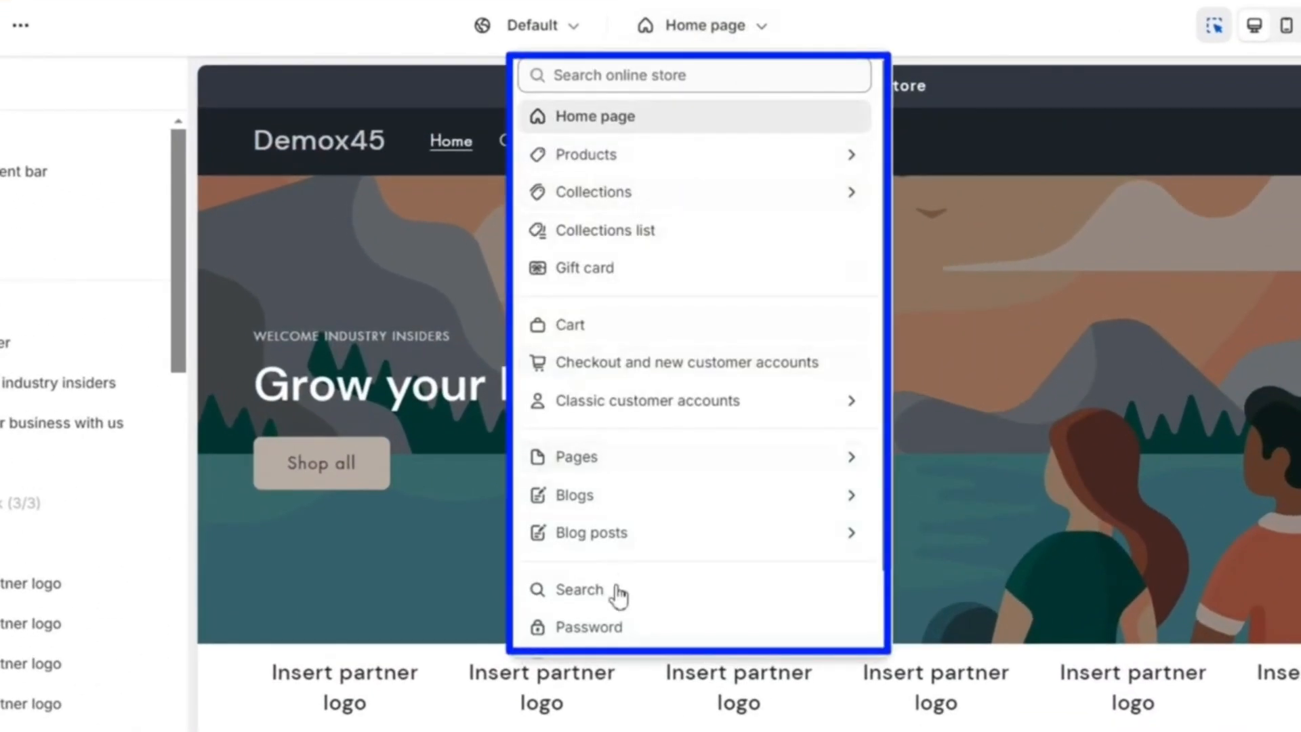
click(747, 29)
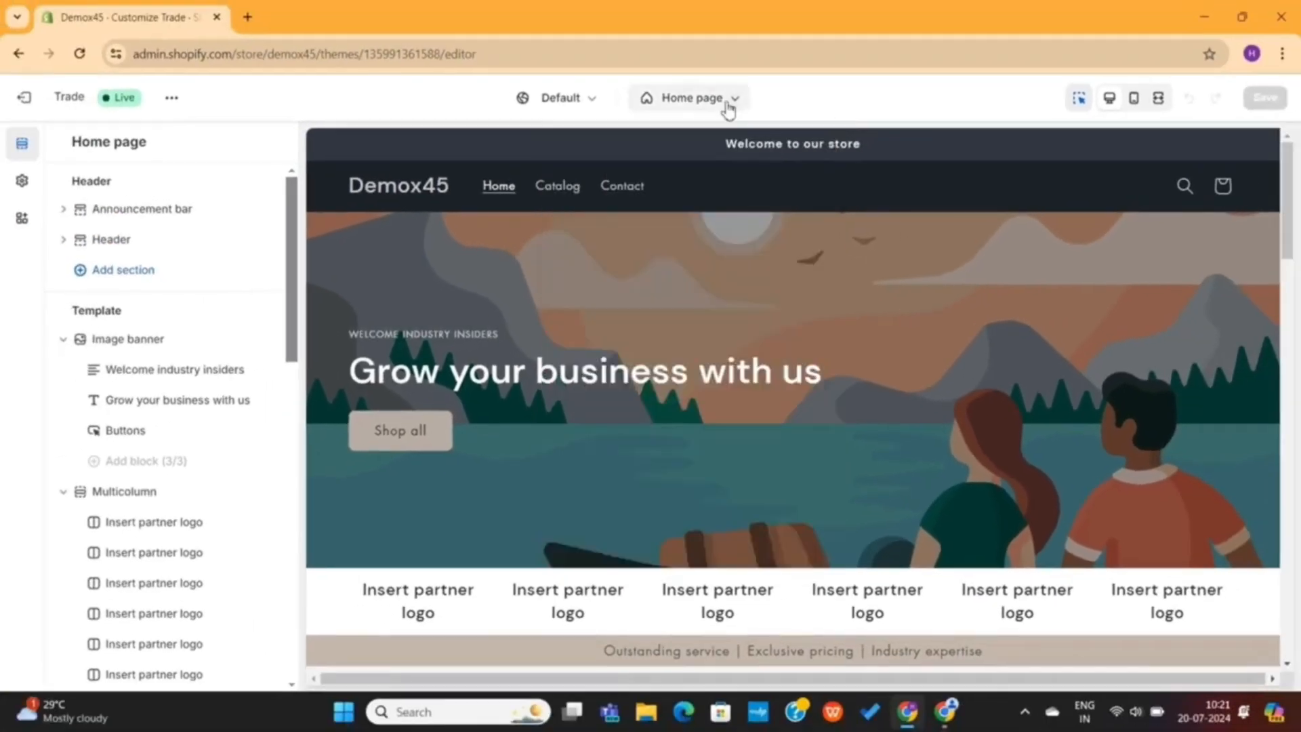
click(1139, 105)
click(1159, 99)
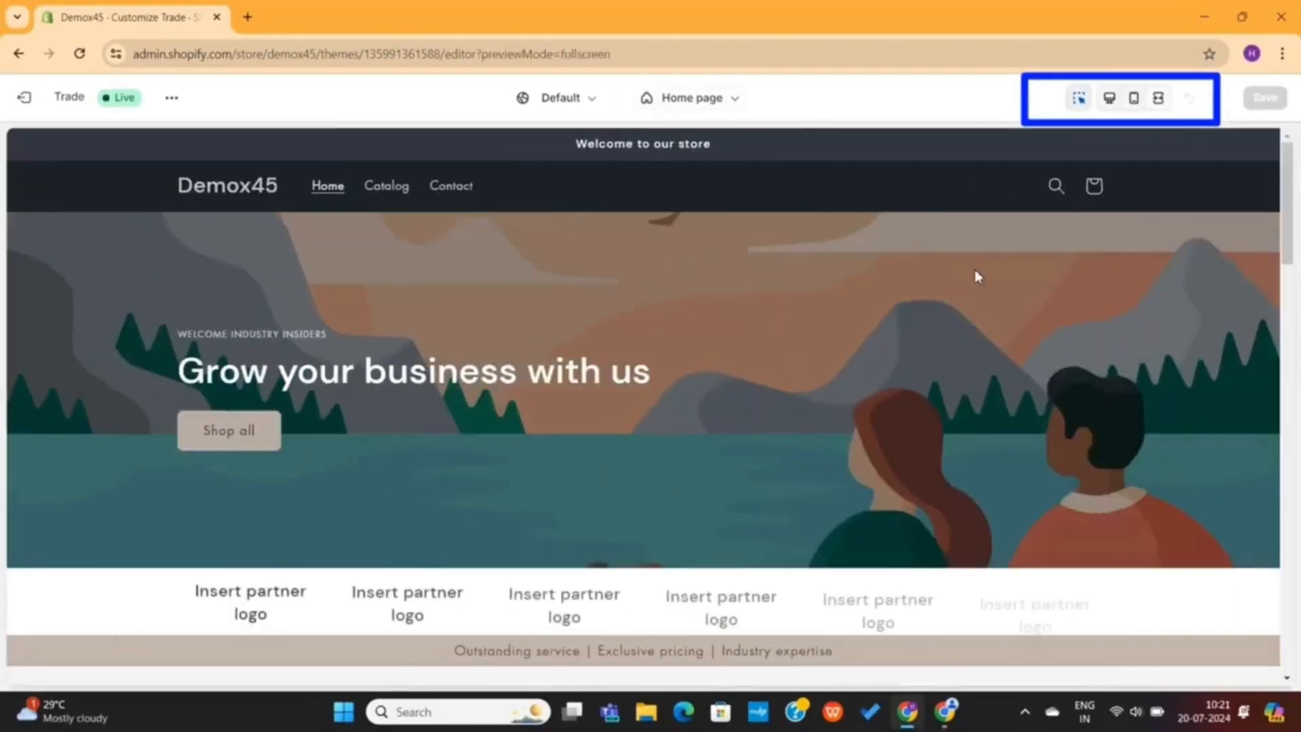
Step: Look through the home page in fullscreen and mobile previews, and return to the desktop preview
scroll(917, 348, down, 15)
click(1133, 102)
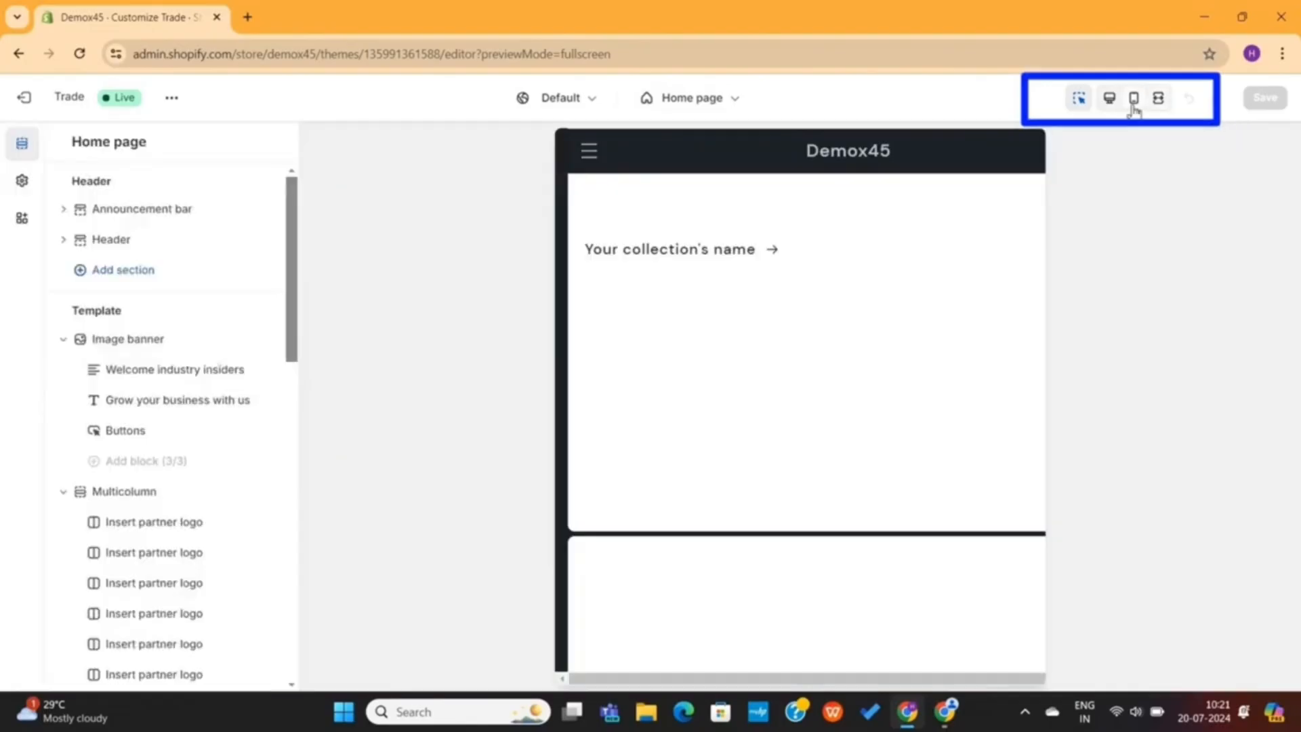
scroll(959, 344, up, 10)
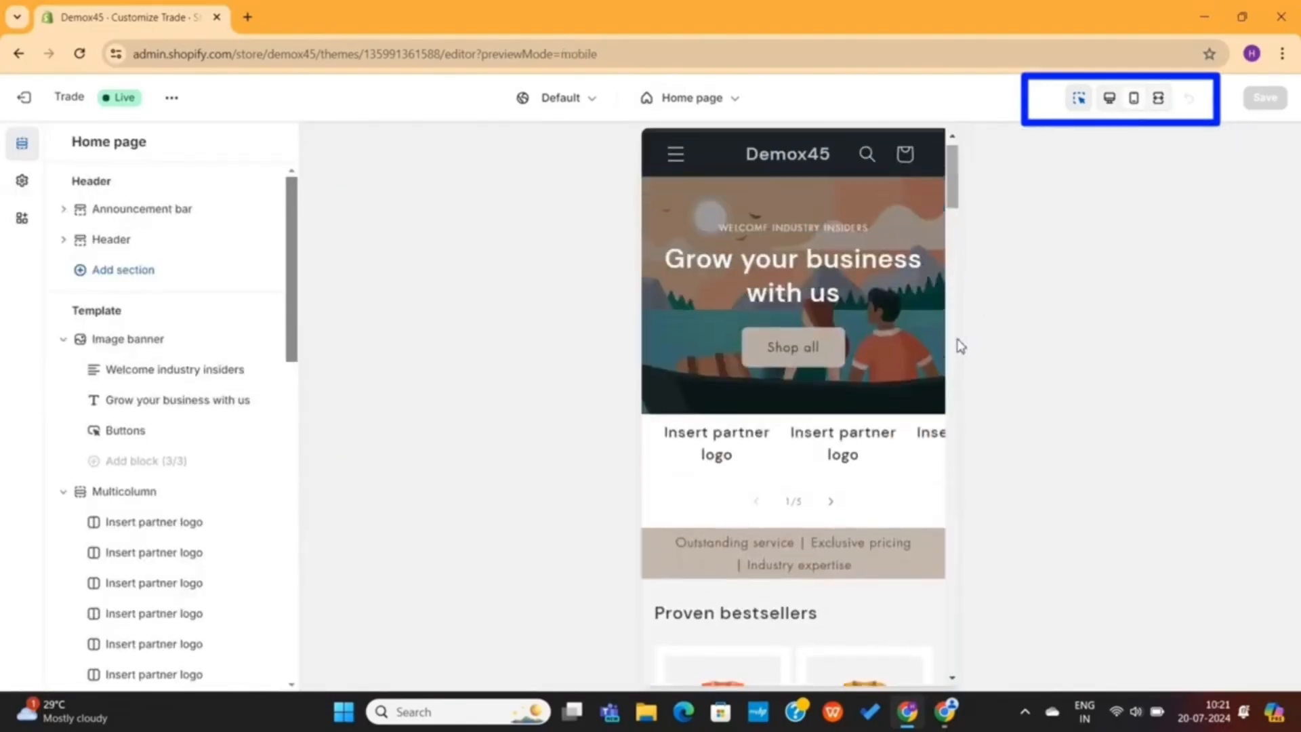
click(1109, 98)
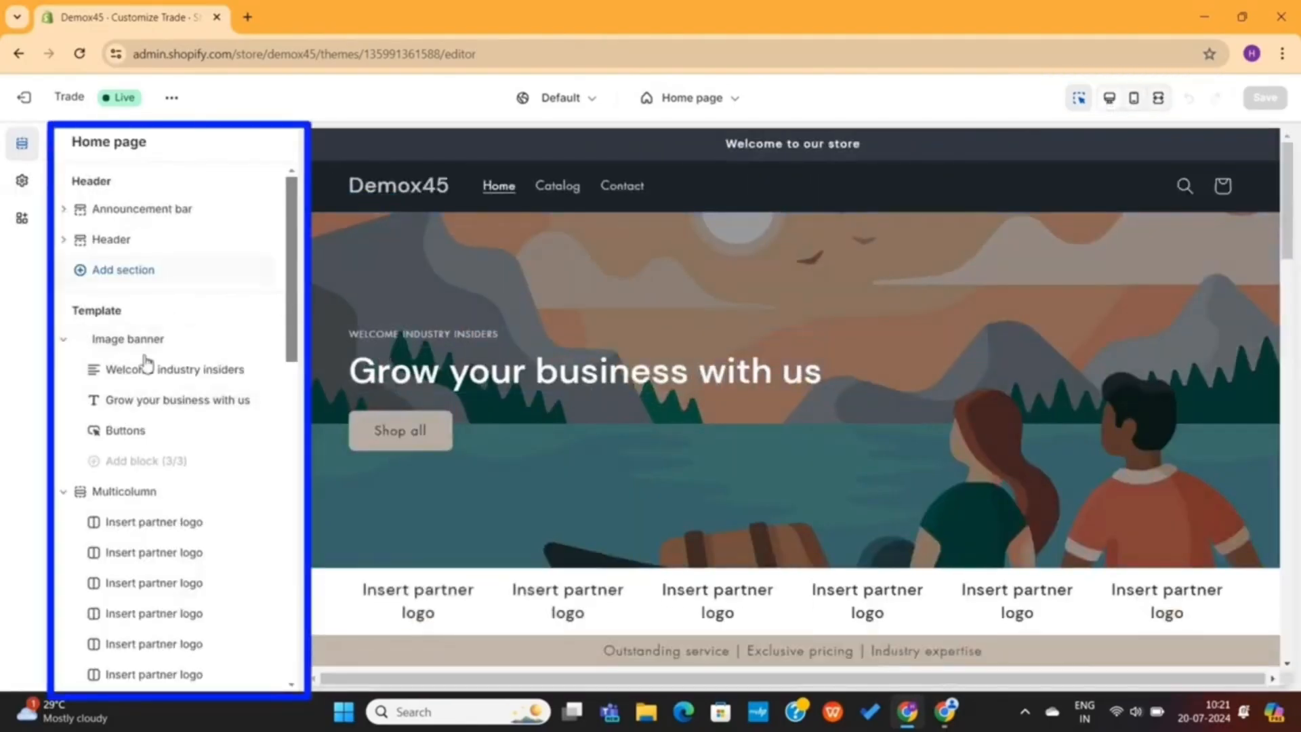
Step: Look through the home page's section list from the header down to the footer
scroll(144, 366, down, 12)
scroll(142, 380, up, 12)
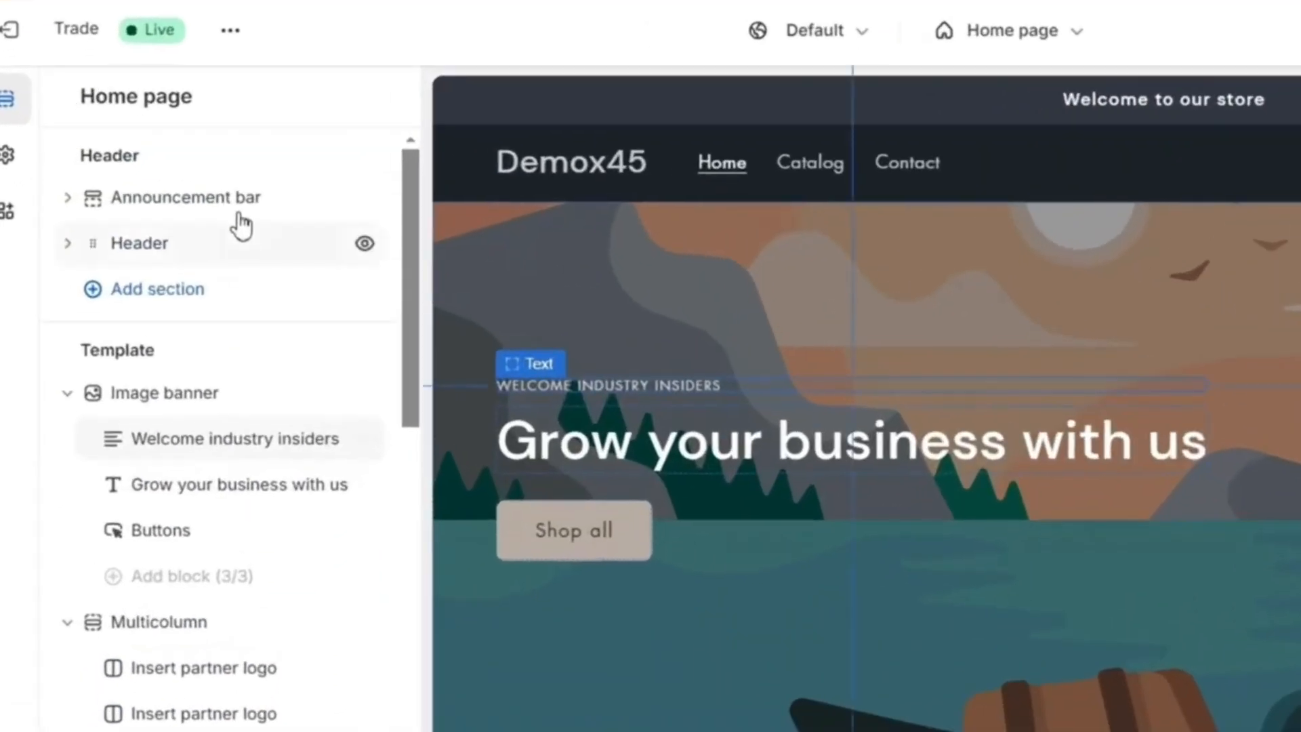
scroll(133, 462, down, 12)
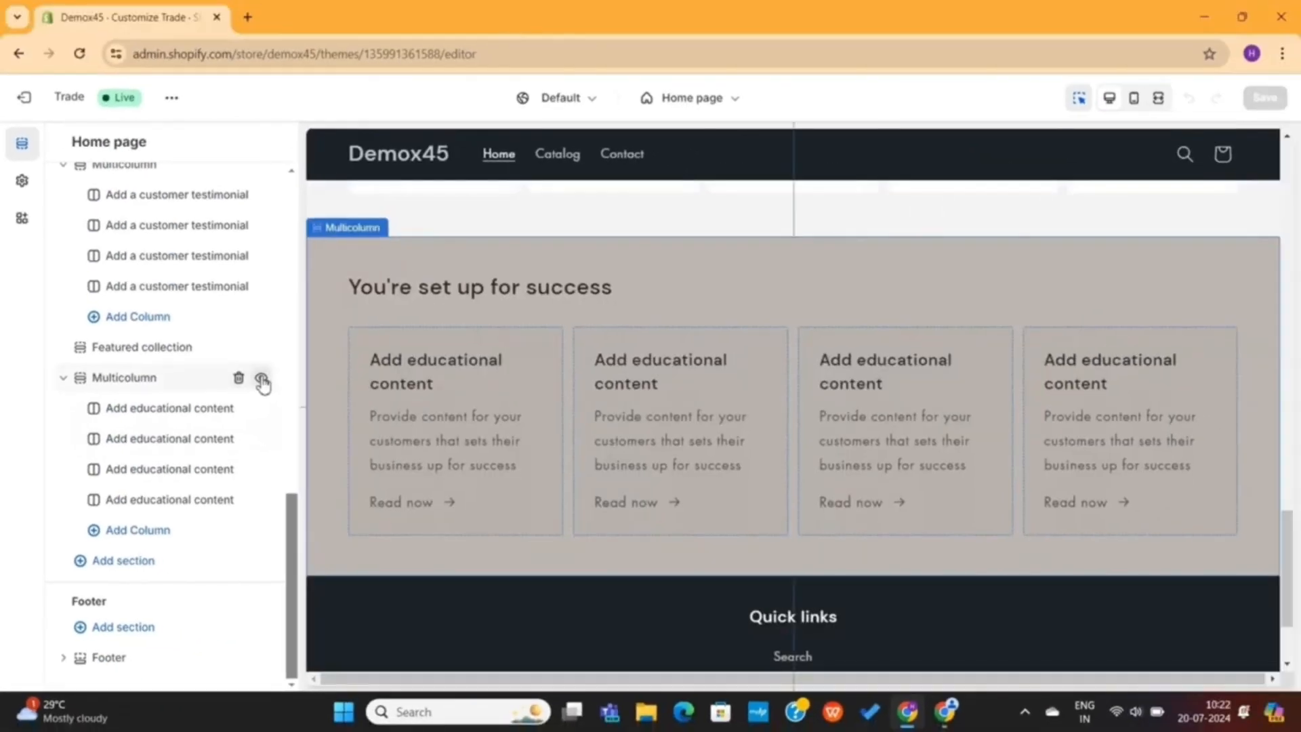
scroll(281, 494, up, 10)
scroll(187, 536, down, 3)
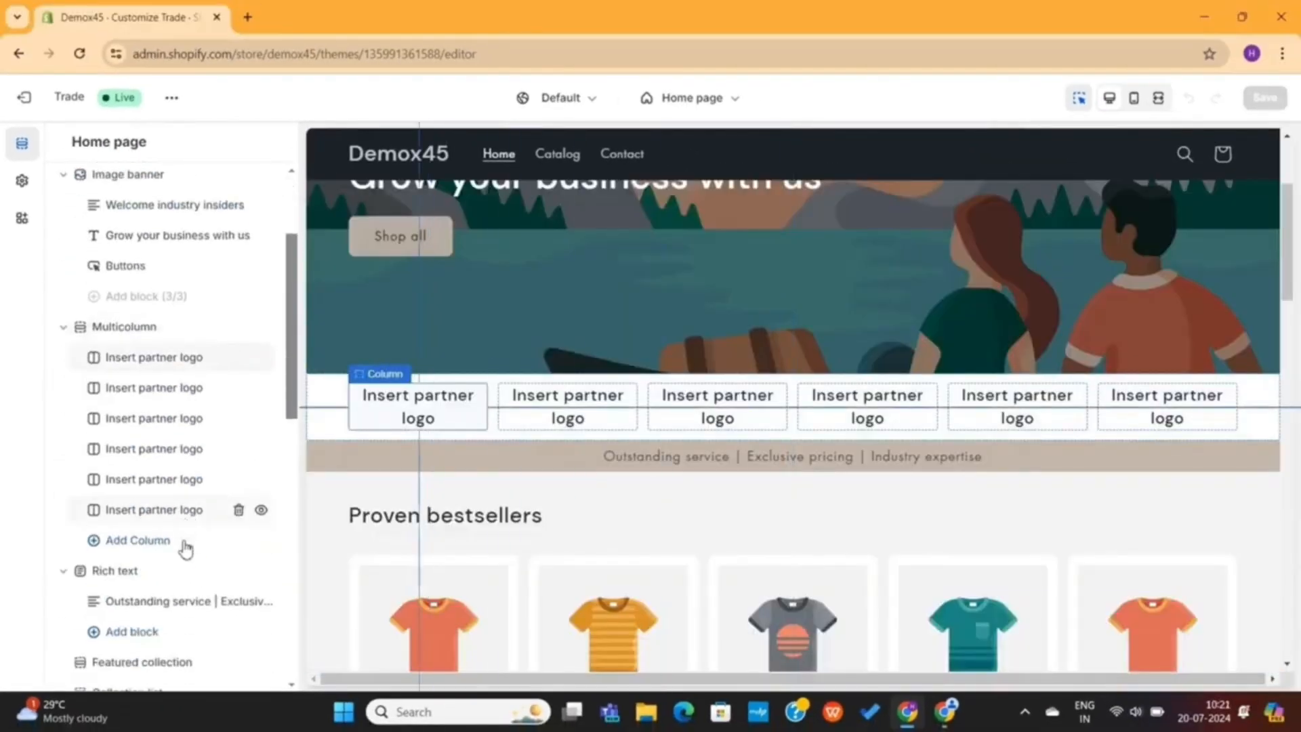
Step: Check the Rich text section's settings, and locate the featured collection, collection list and remaining sections in the preview
click(177, 579)
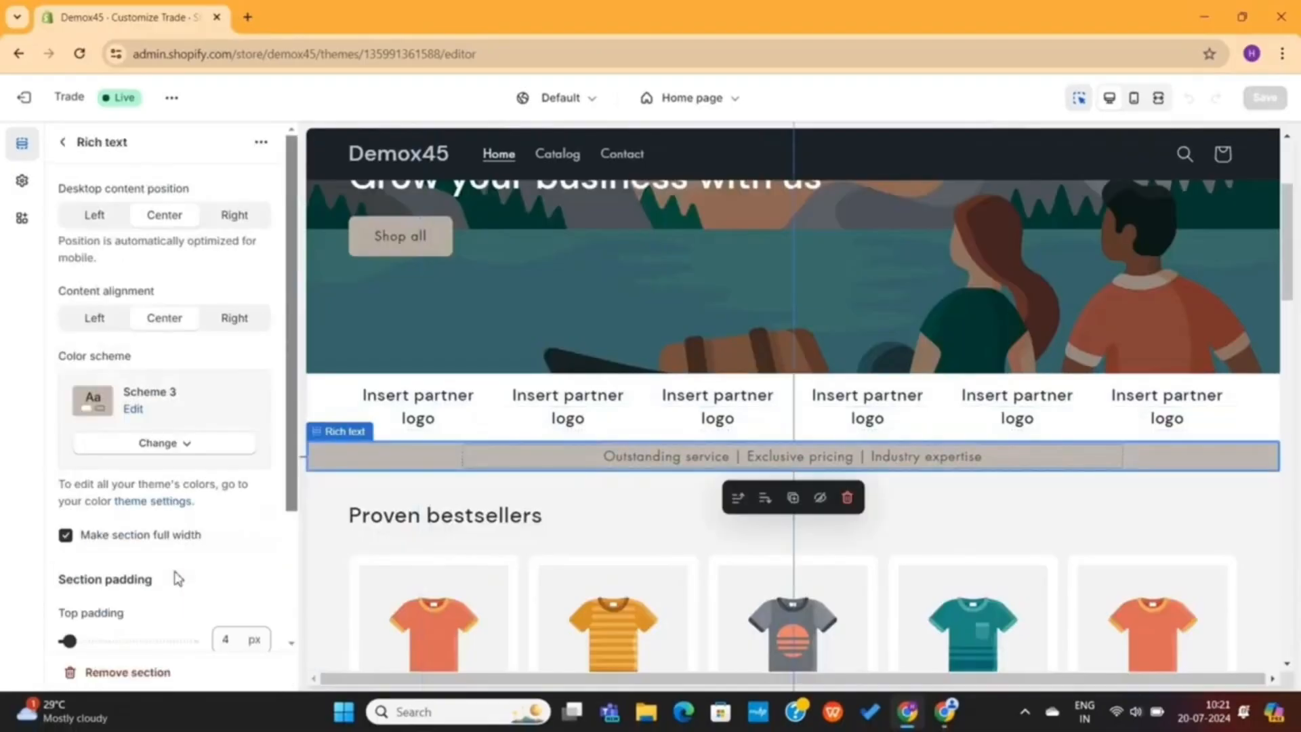
click(65, 147)
scroll(179, 461, down, 4)
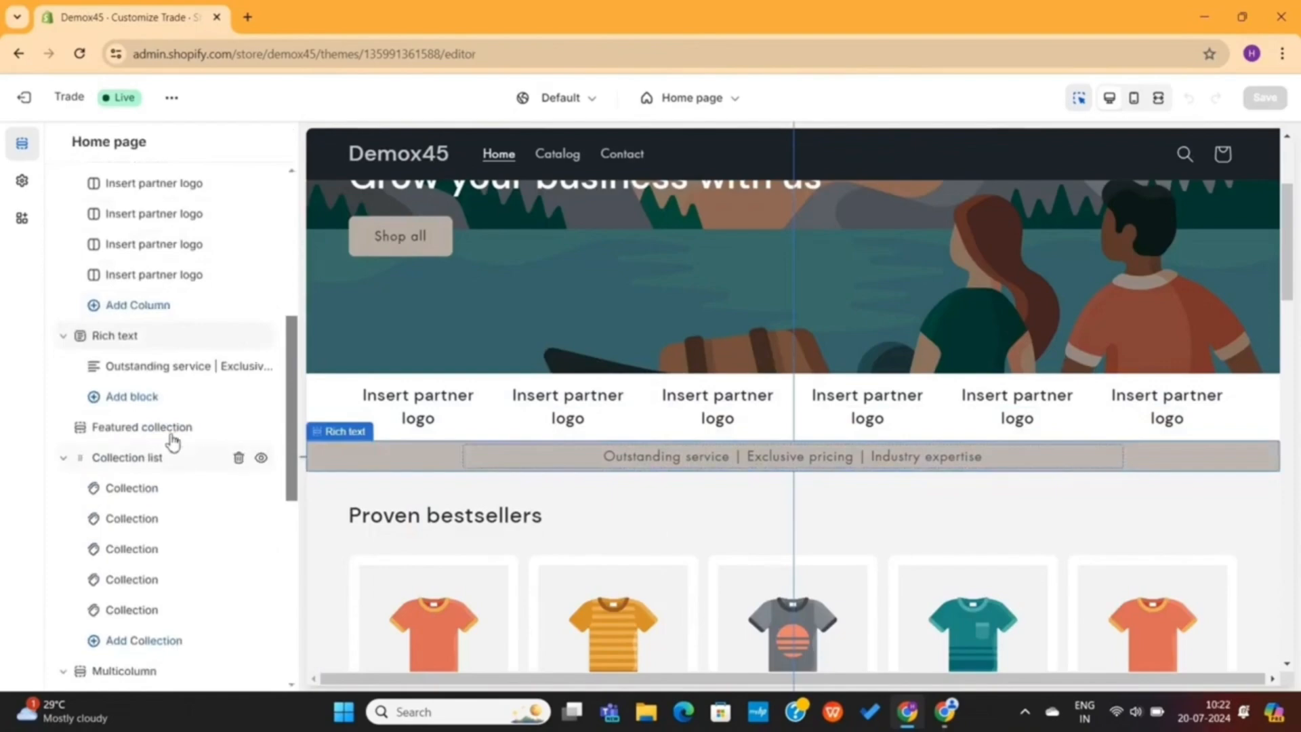
mouse_move(135, 438)
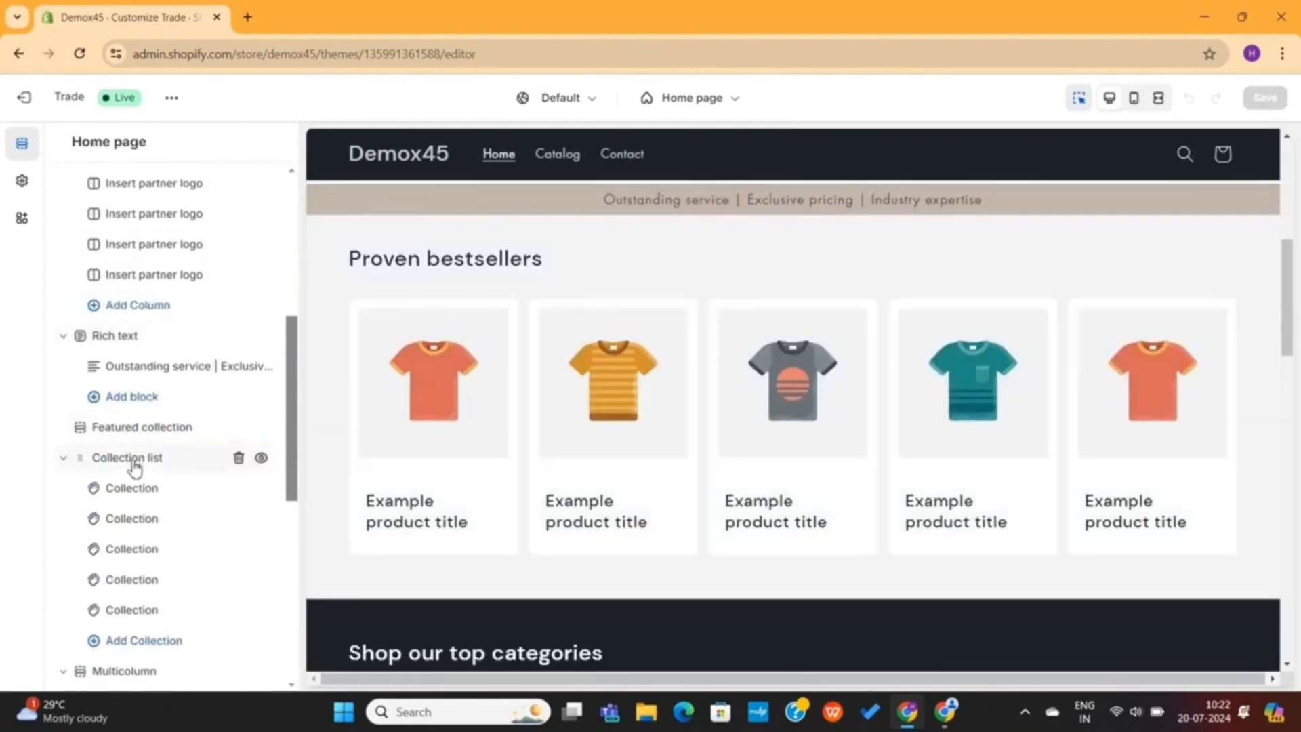
mouse_move(134, 465)
scroll(135, 465, down, 7)
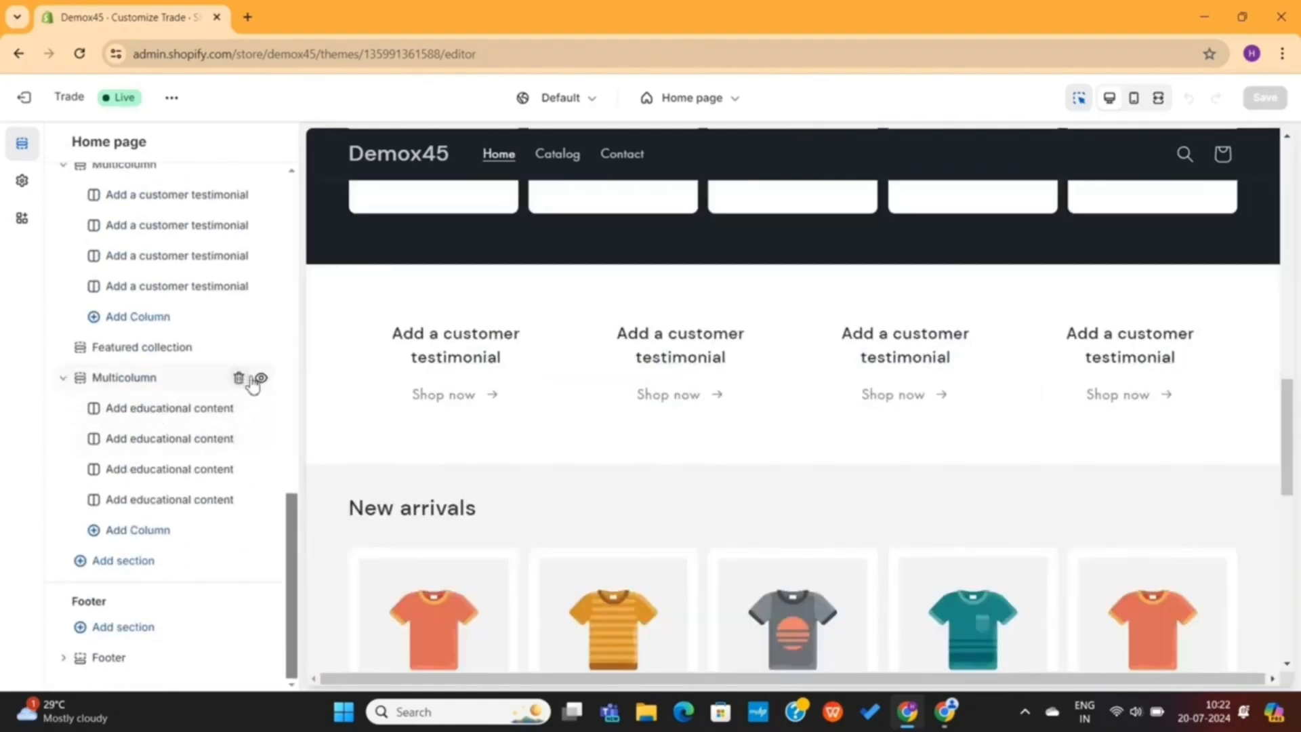
Step: Try removing the Multicolumn section with the educational content, and undo the removal
mouse_move(263, 384)
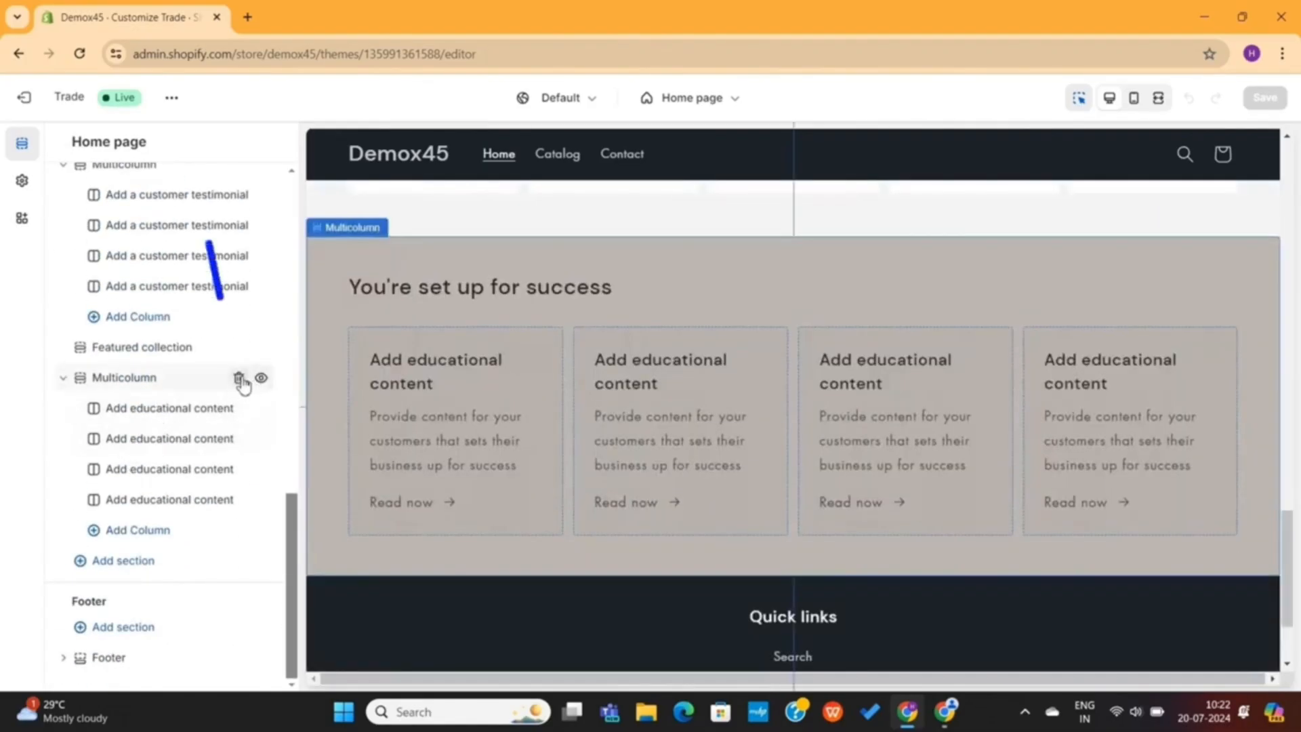
click(239, 379)
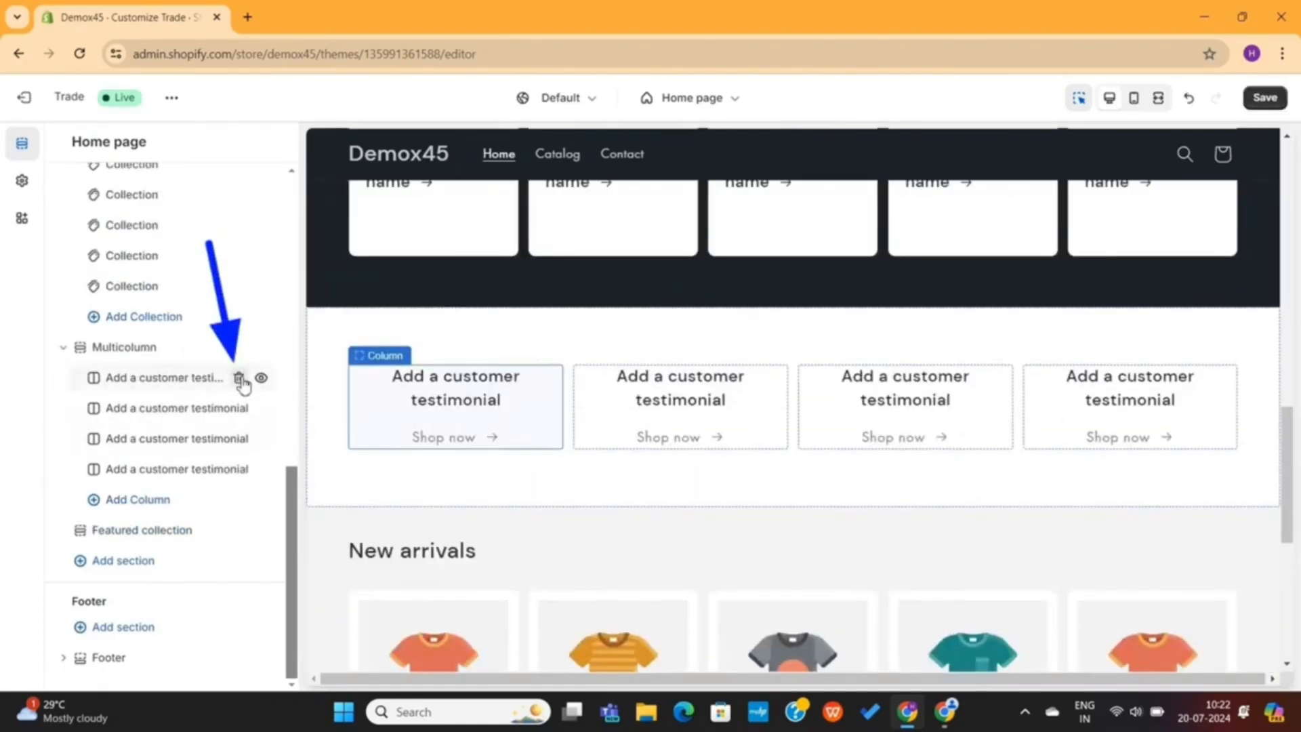
click(1190, 102)
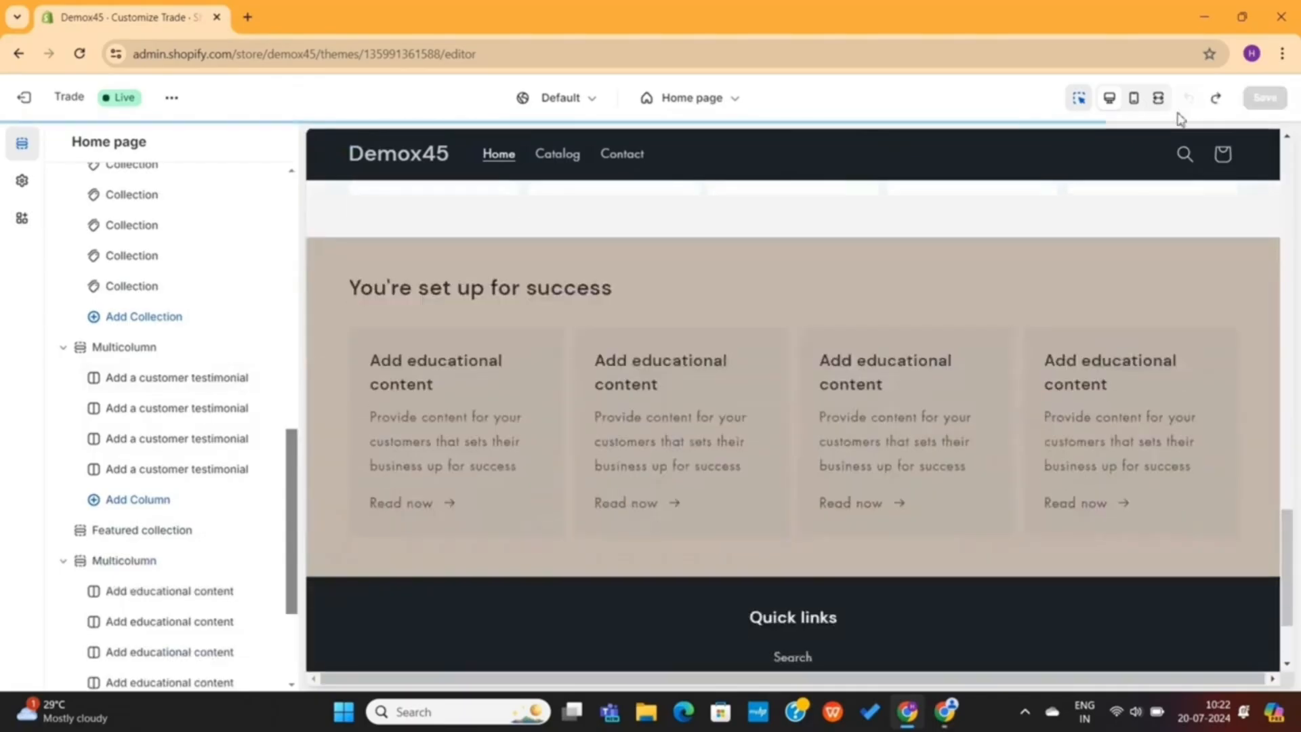
Step: Hide the educational content and customer testimonial Multicolumn sections, the Collection list, the Featured collection above it and the Rich text section
scroll(266, 433, down, 3)
click(263, 380)
scroll(263, 199, up, 2)
click(262, 302)
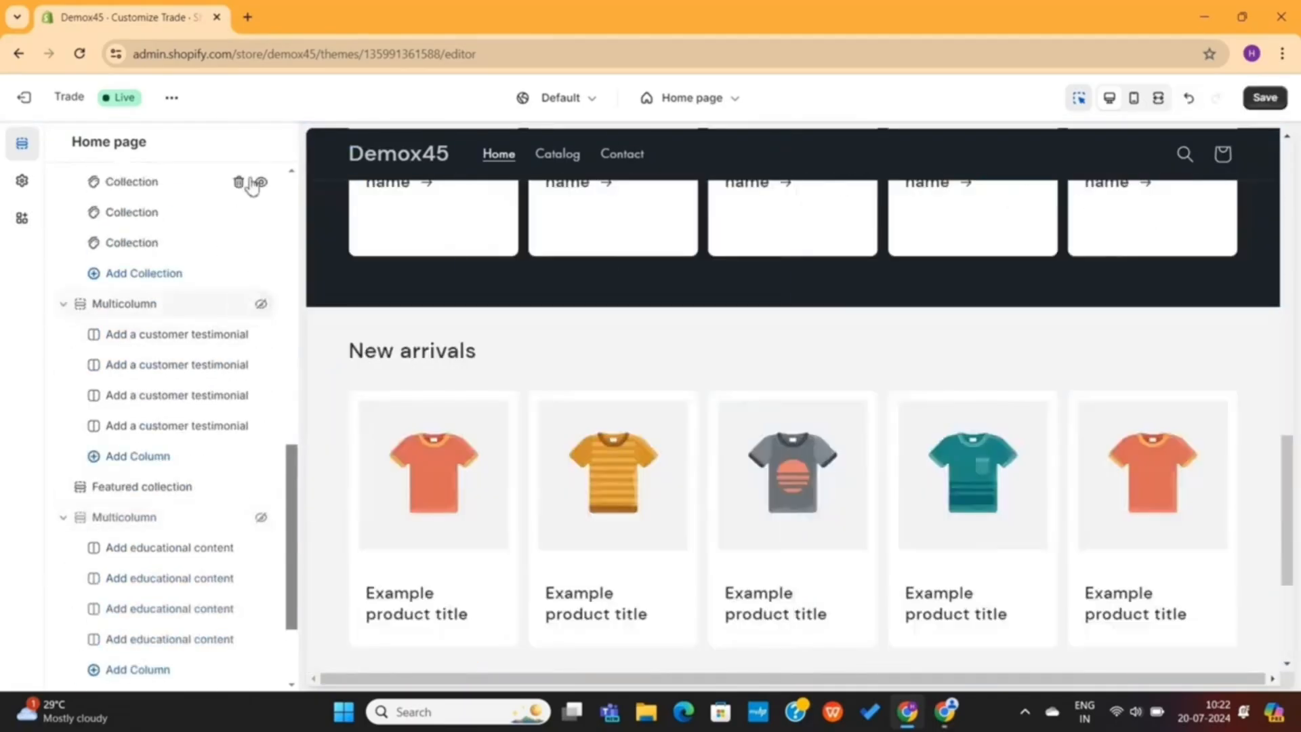
scroll(263, 187, up, 2)
click(262, 246)
scroll(263, 238, up, 1)
click(262, 272)
scroll(263, 273, up, 1)
click(262, 272)
Step: Hide the partner logo Multicolumn, the New arrivals featured collection and the Image banner on the home page
scroll(262, 264, up, 3)
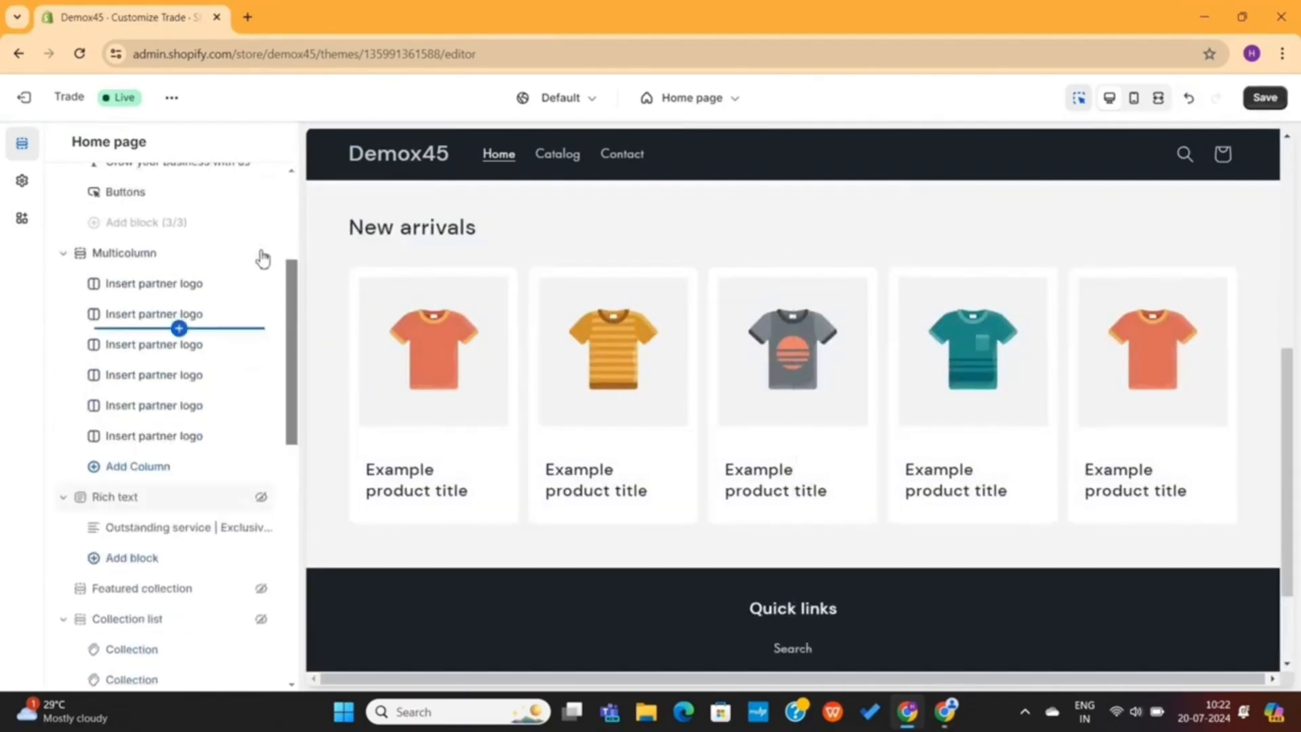
click(262, 255)
scroll(261, 262, up, 1)
scroll(262, 262, down, 3)
scroll(223, 474, down, 5)
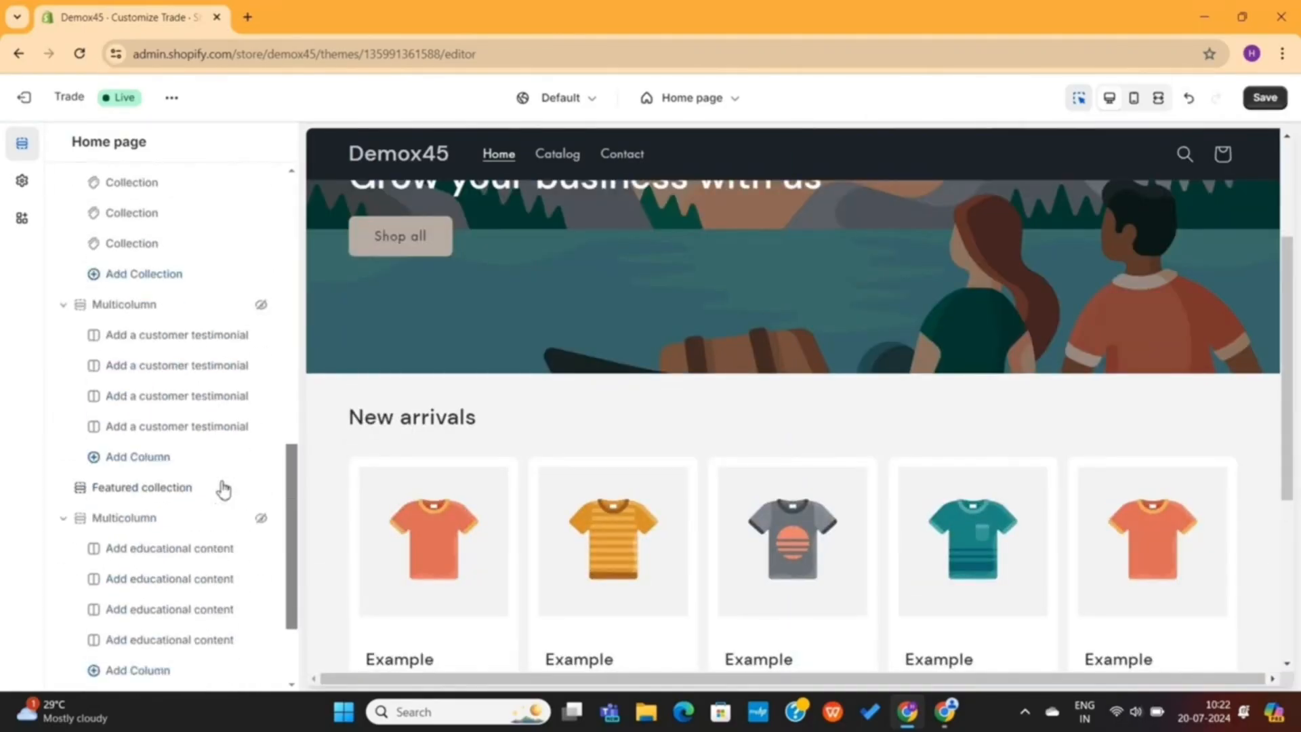
click(262, 488)
scroll(203, 515, up, 10)
click(262, 338)
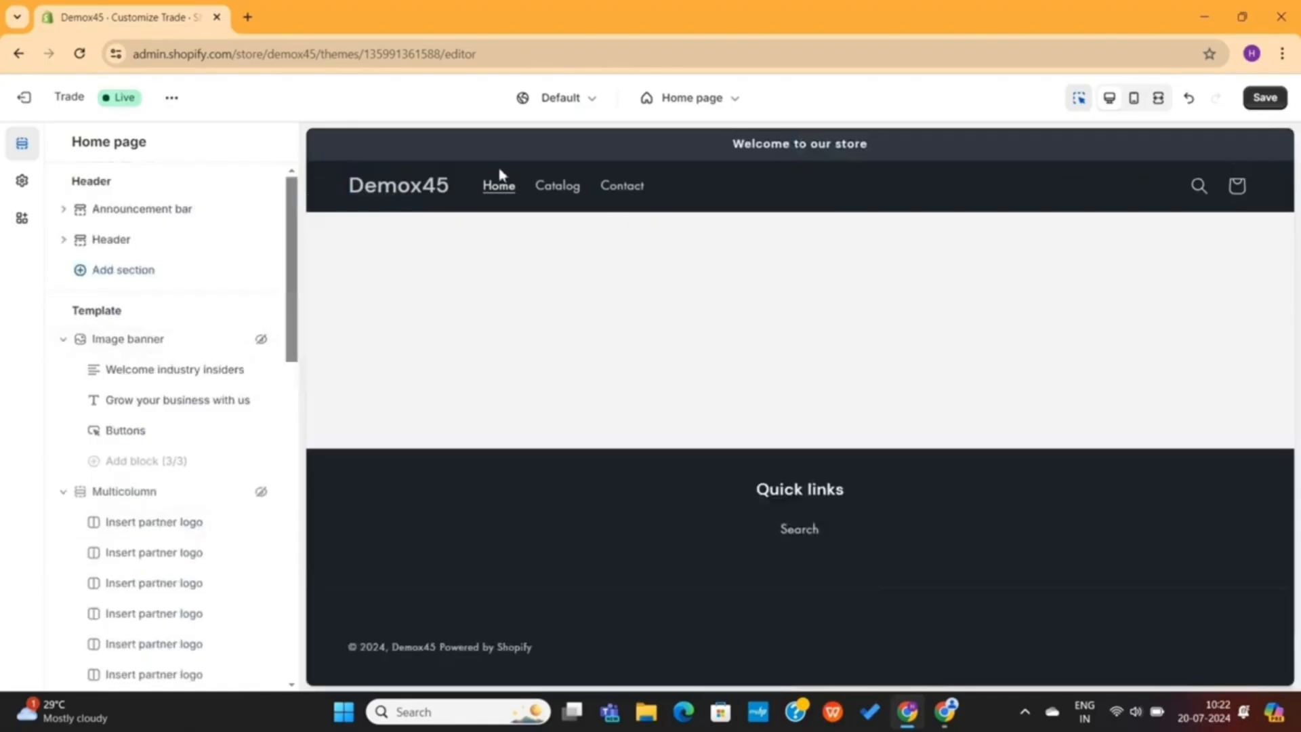
Step: Change the announcement bar's text to "FREE Shipping Worldwide"
click(760, 150)
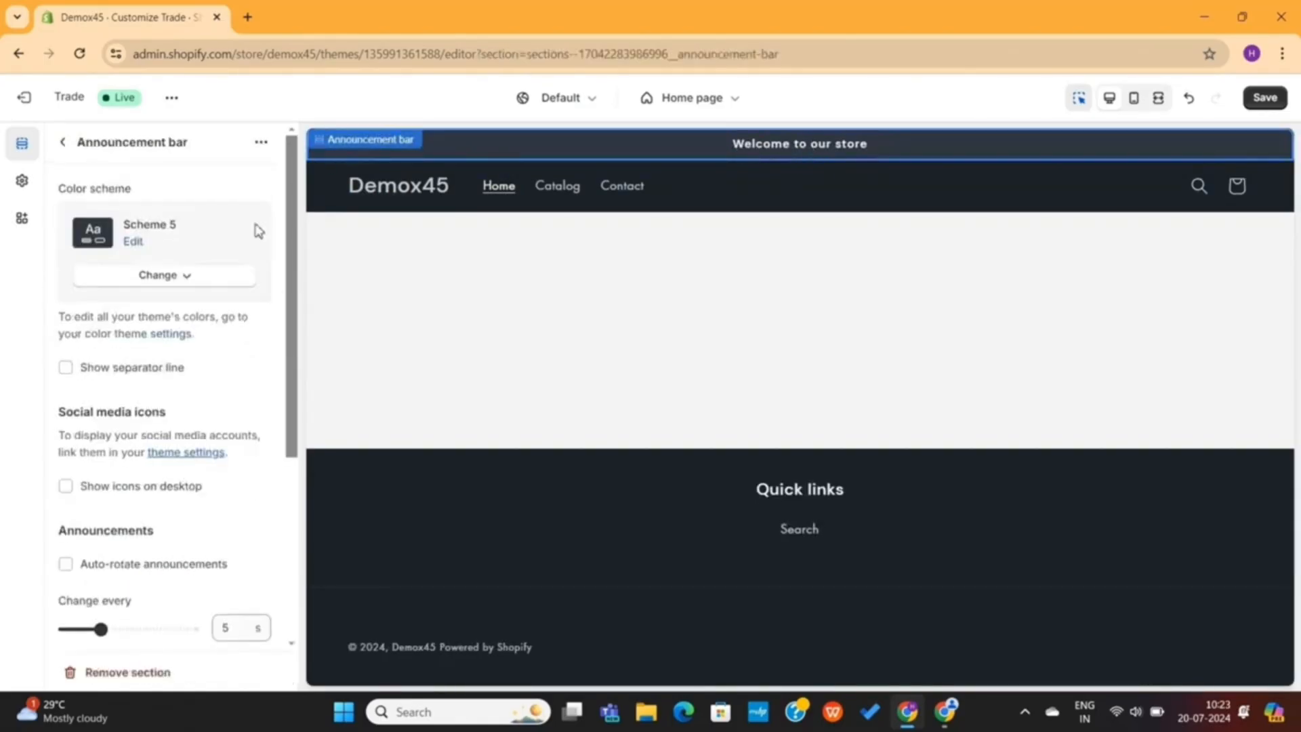
scroll(192, 387, down, 2)
triple_click(203, 215)
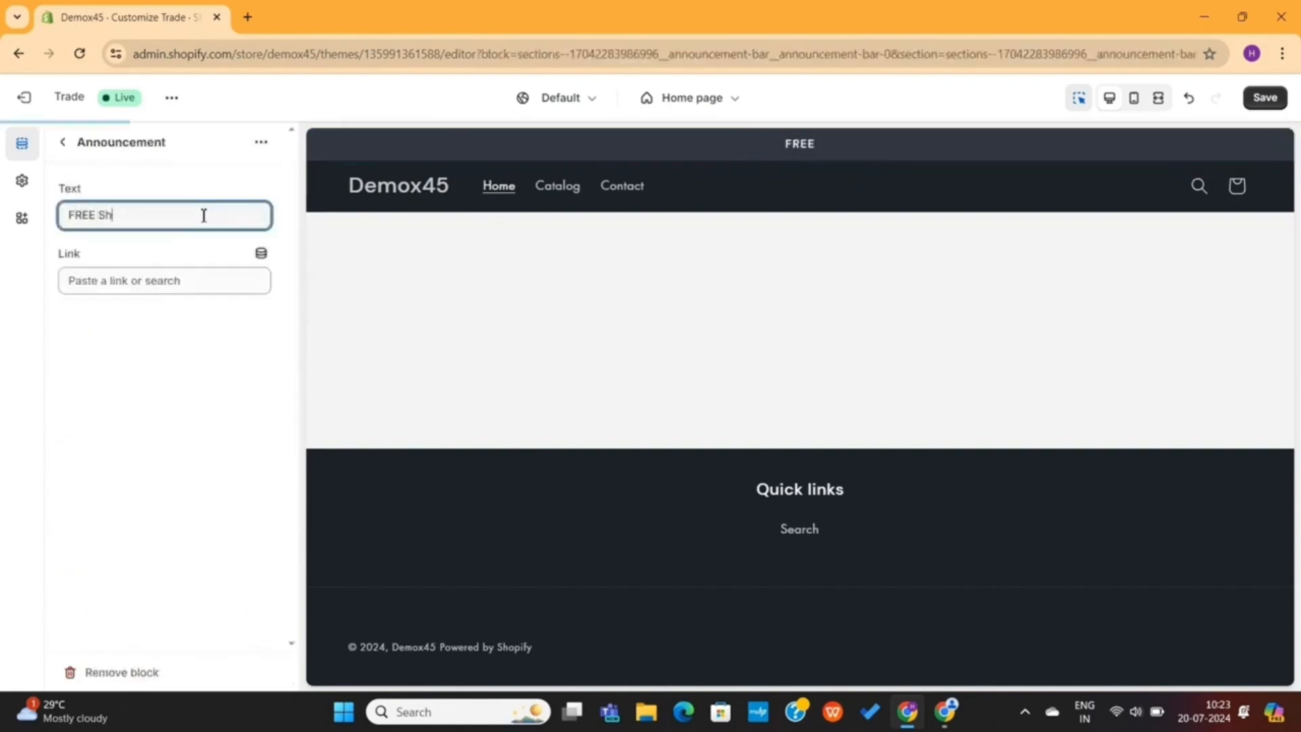
text(FREE Shipping Worldwi)
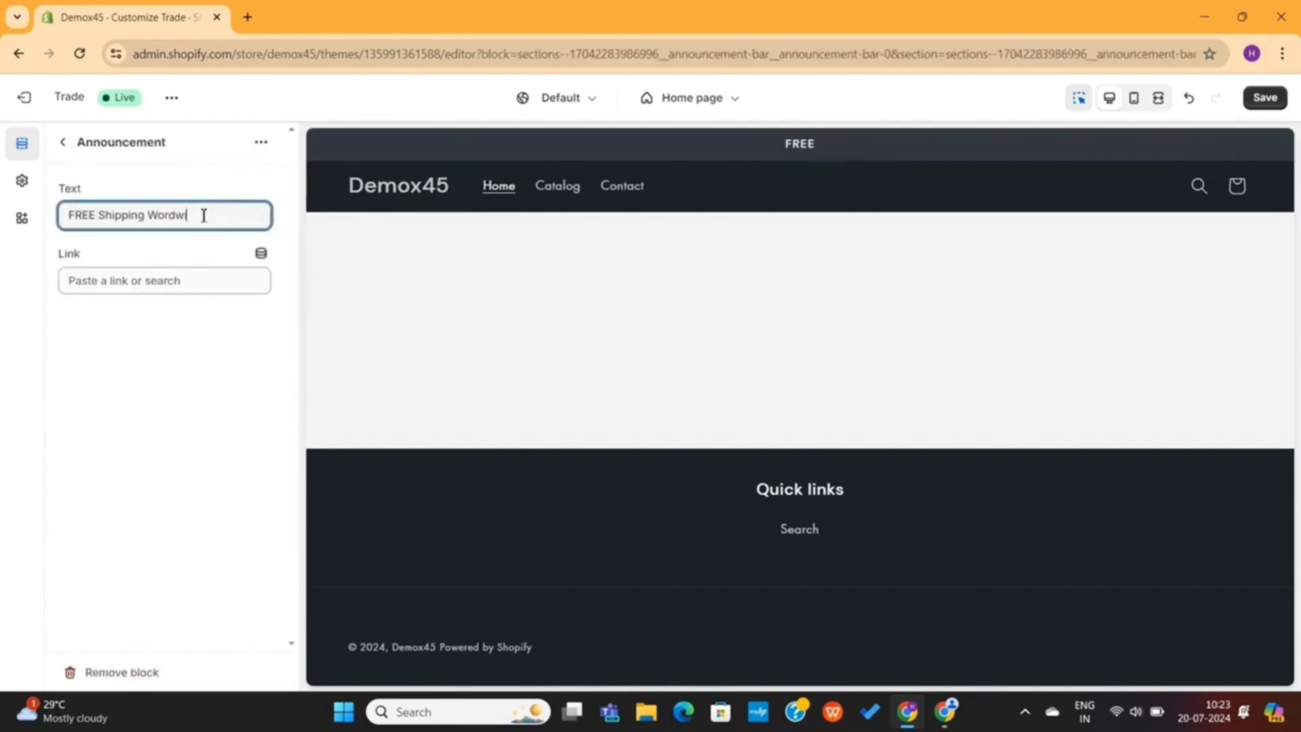
text(de)
click(62, 142)
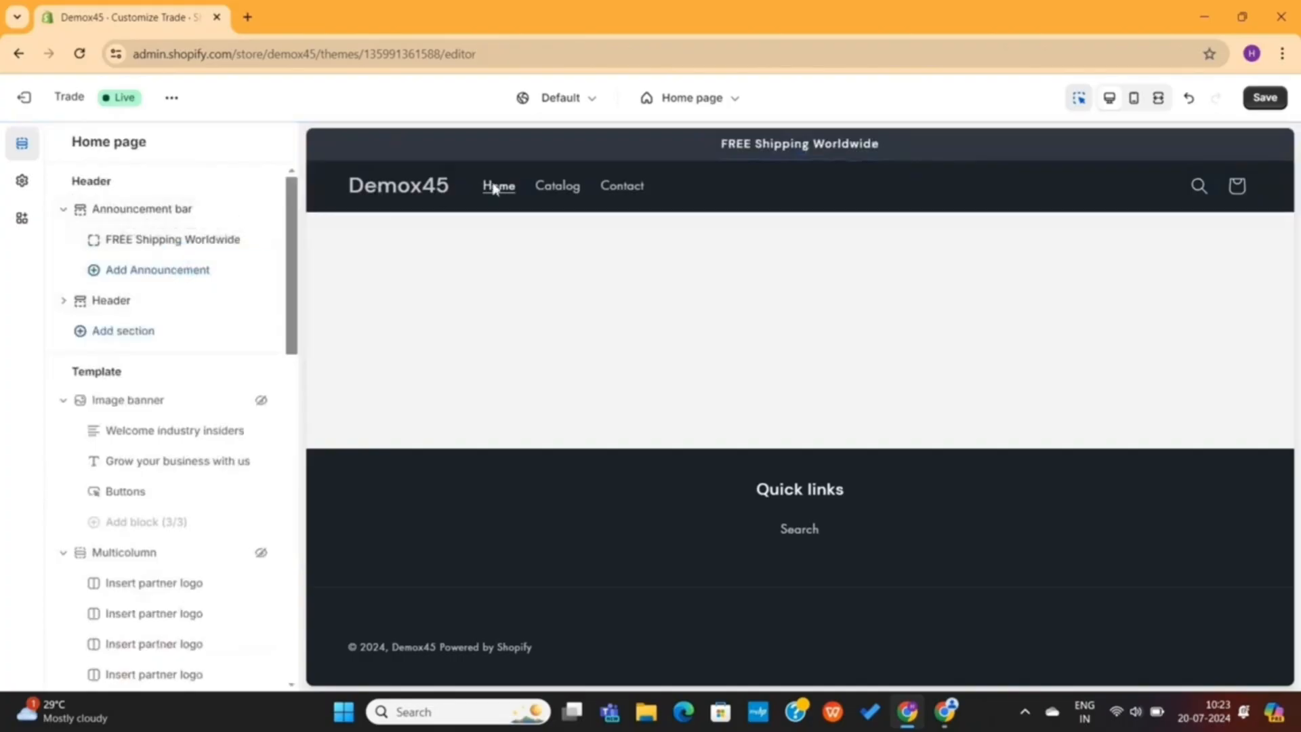
Step: Upload the demo_logo-removebg-preview image from Downloads and set it as the store logo in the theme settings
click(750, 173)
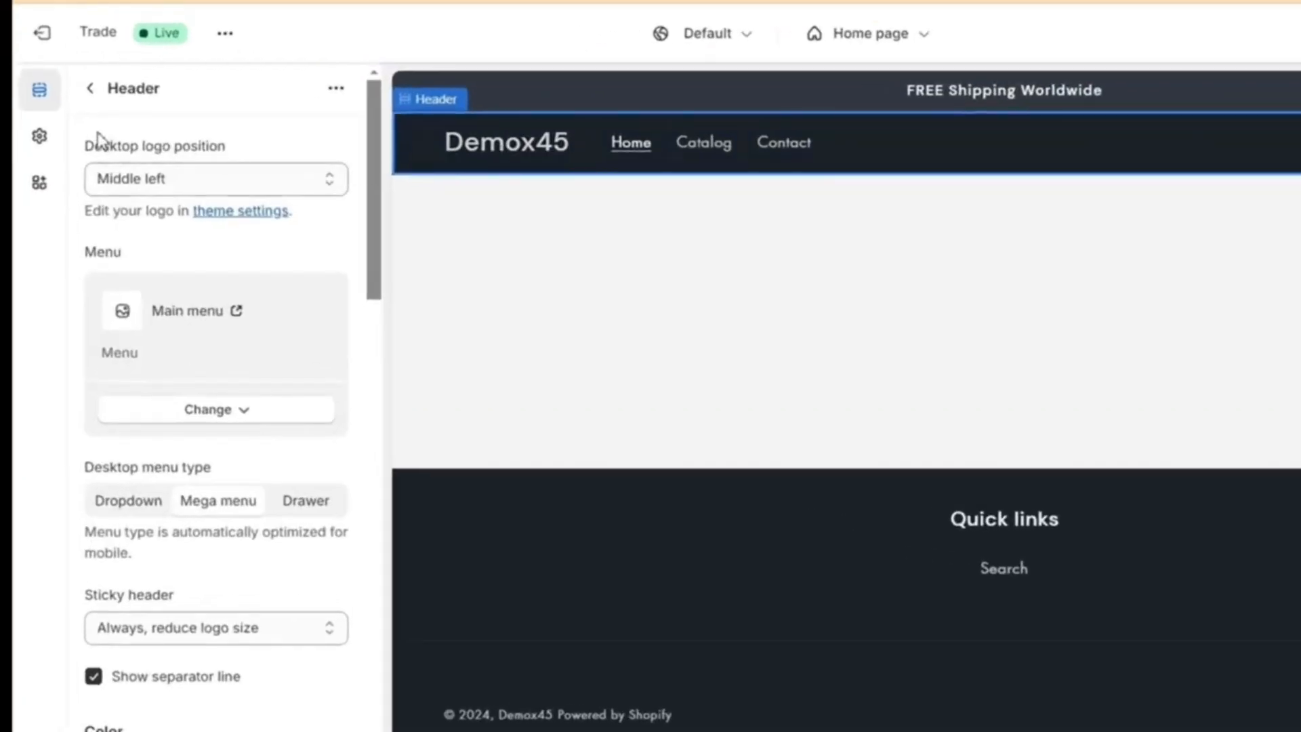
click(41, 139)
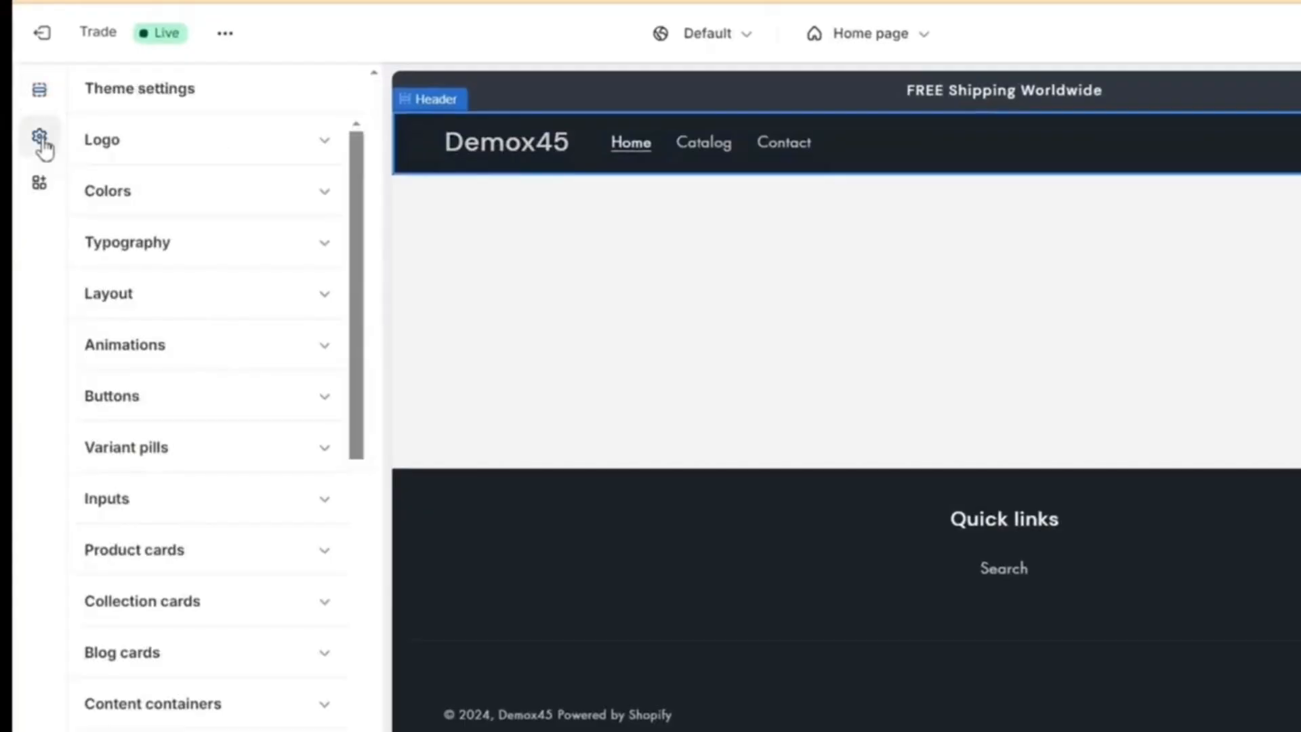
click(139, 142)
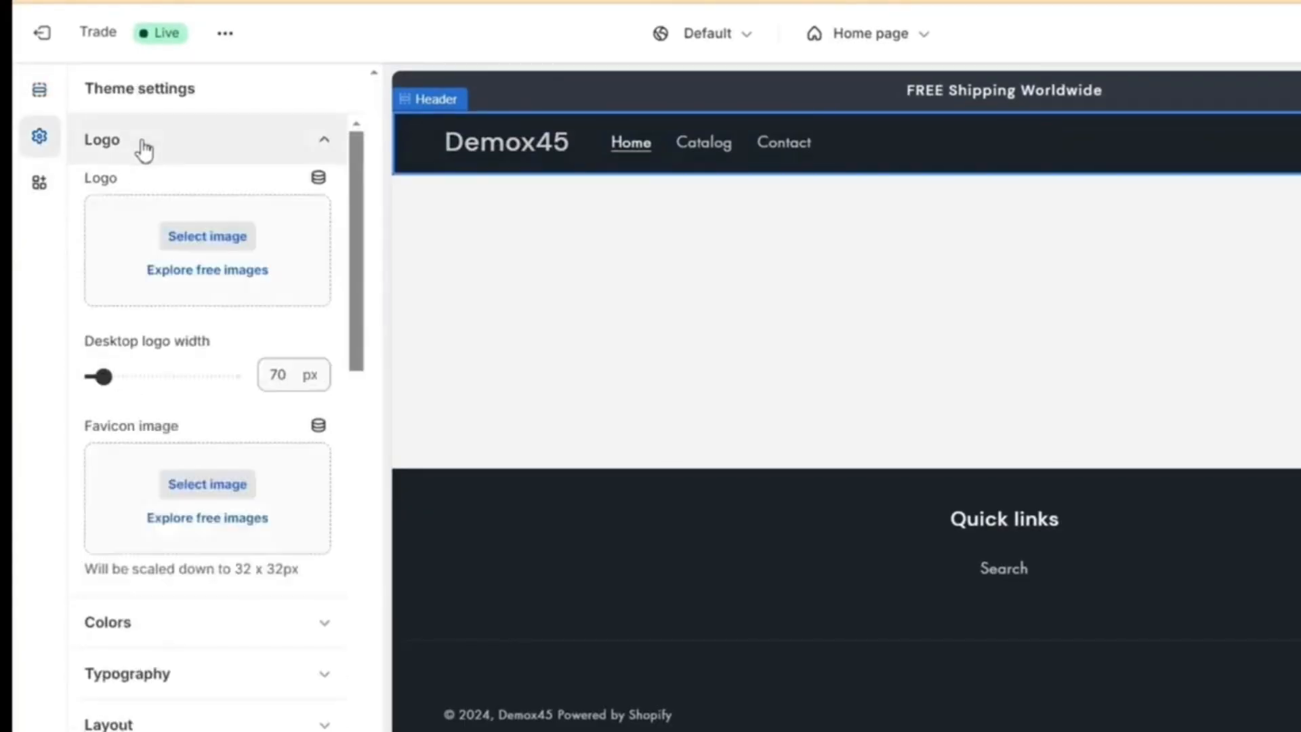
click(214, 255)
click(659, 232)
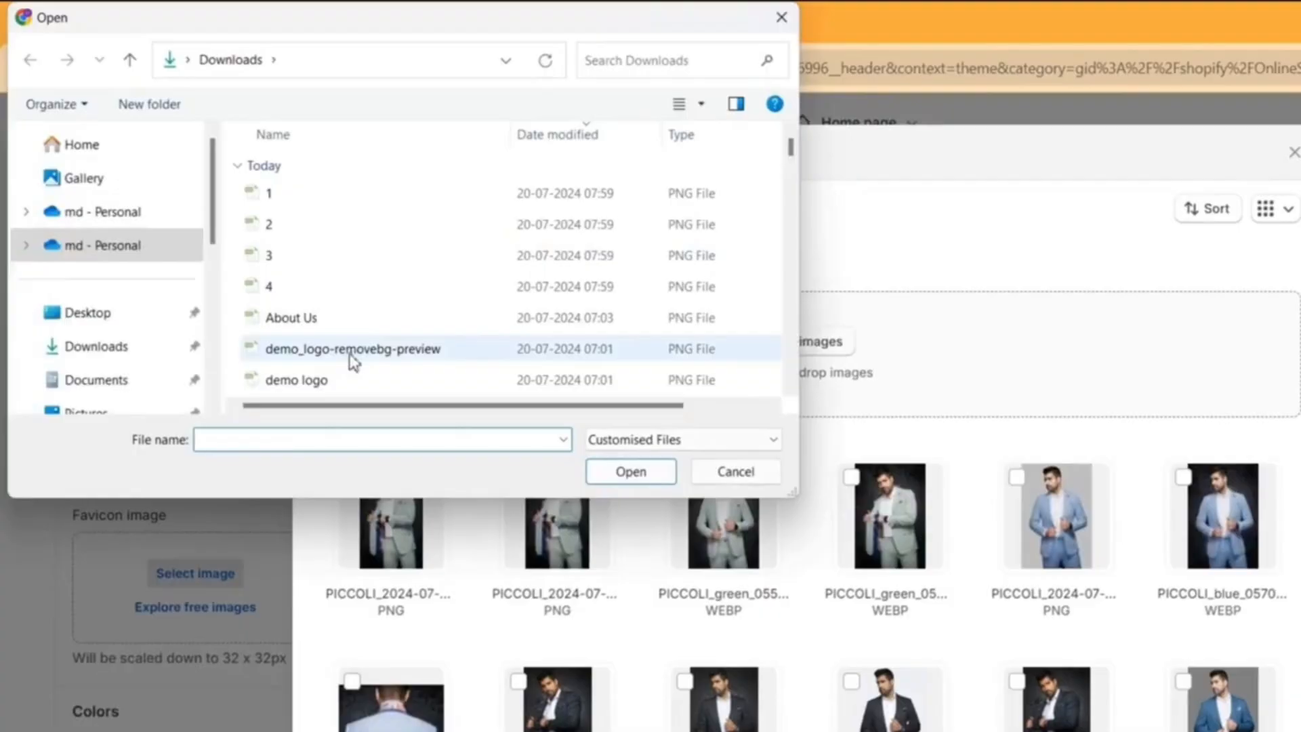
double_click(350, 355)
click(1120, 682)
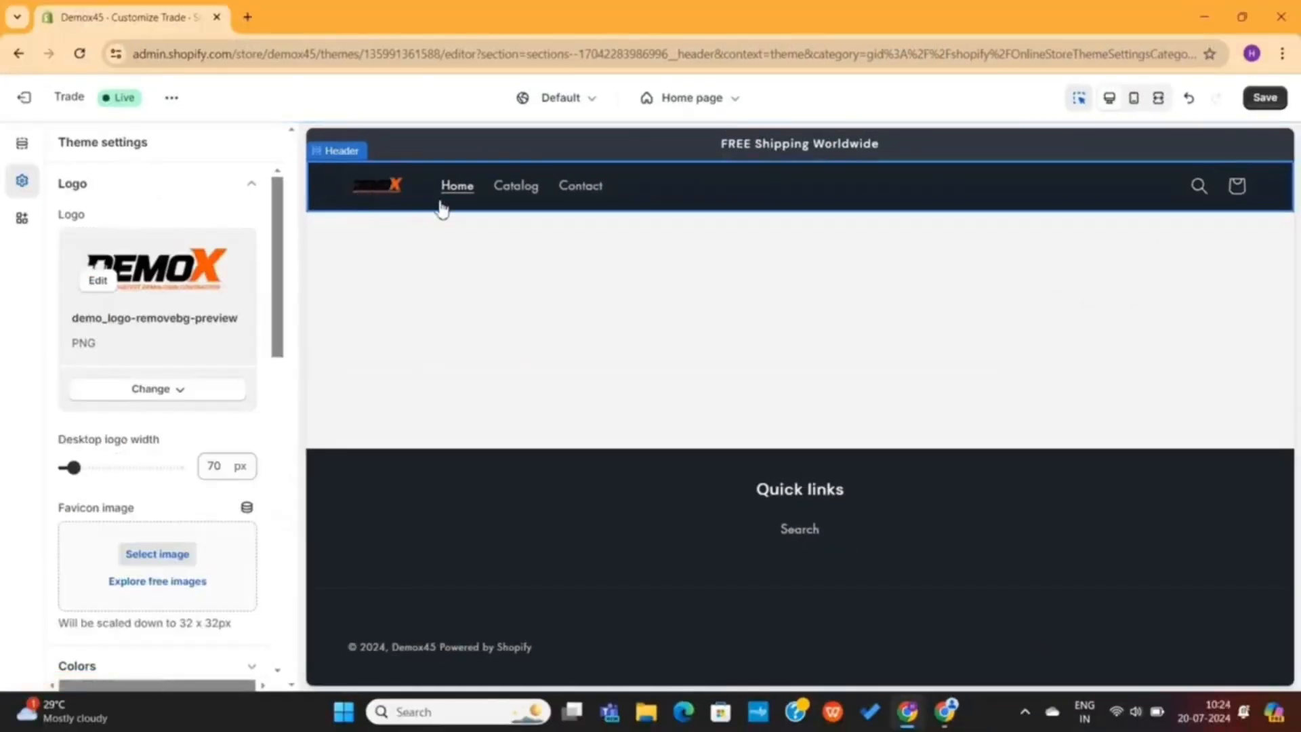
Step: Try Scheme 1 as the header's color scheme, and set it to Scheme 2
click(705, 188)
scroll(190, 410, down, 5)
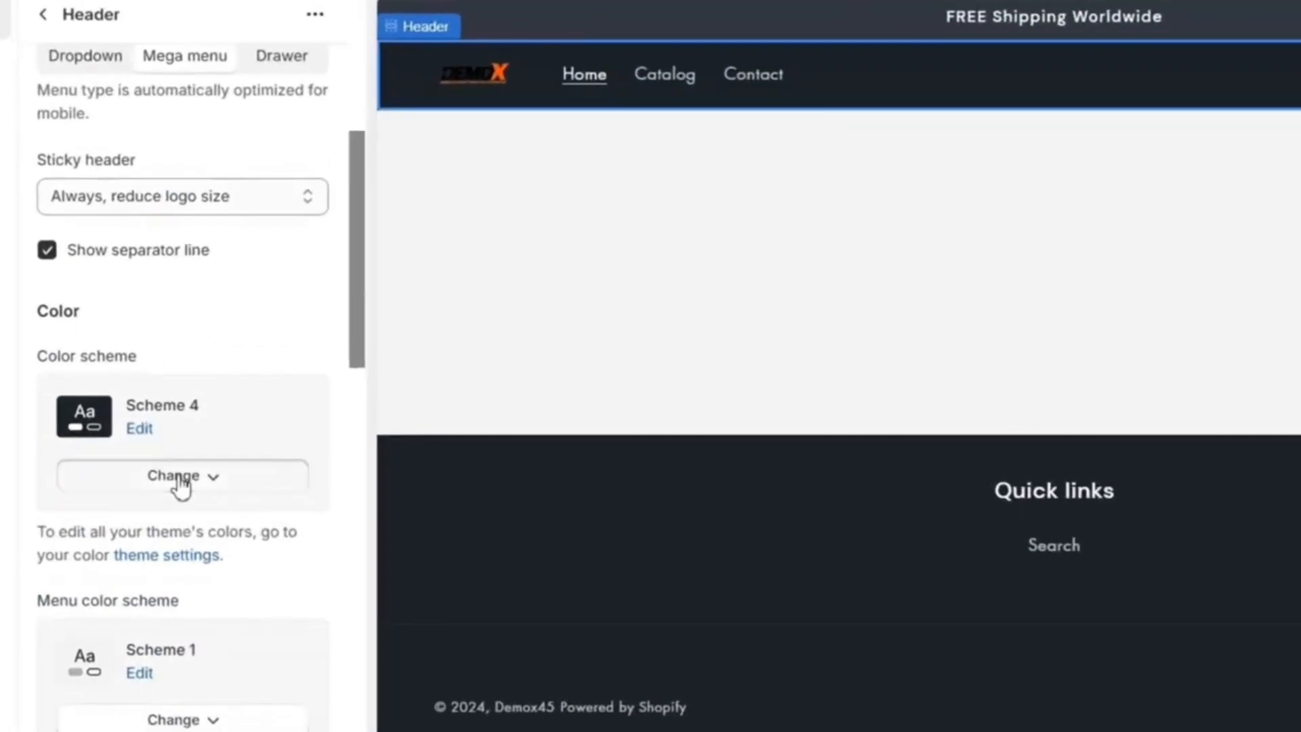
click(179, 477)
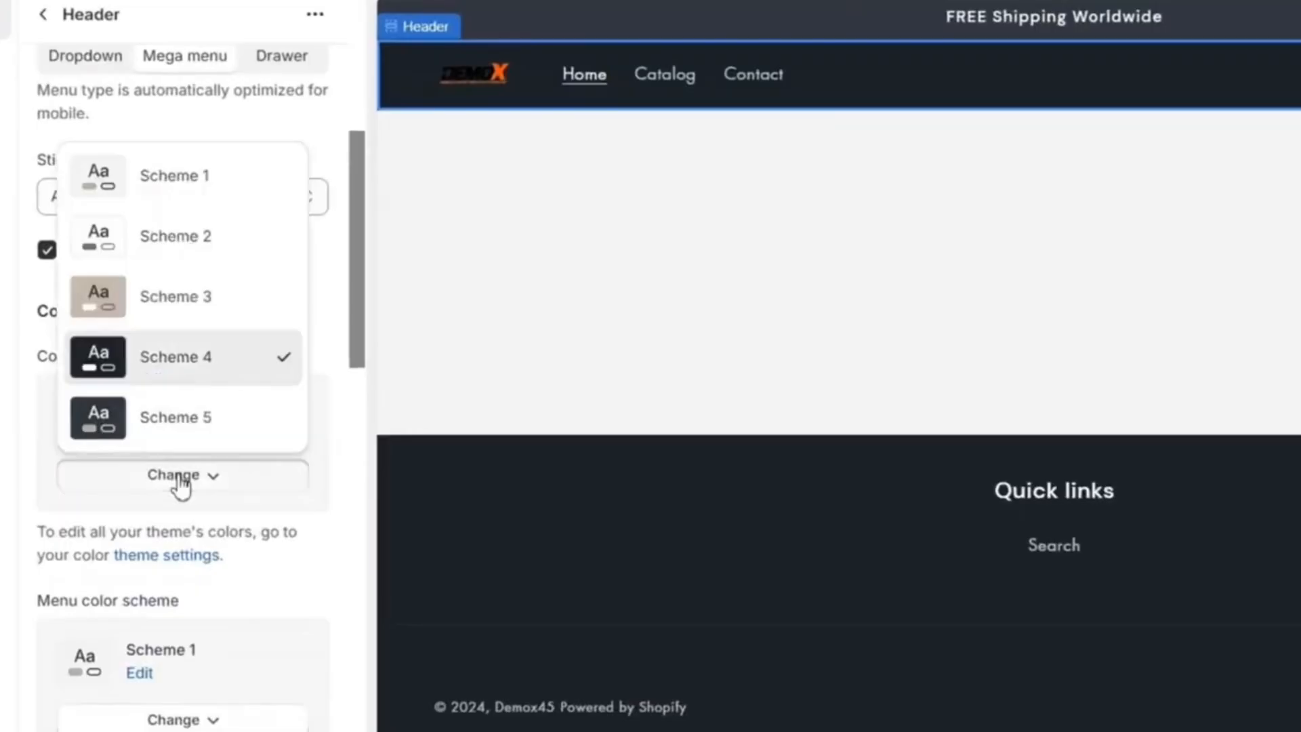
click(198, 191)
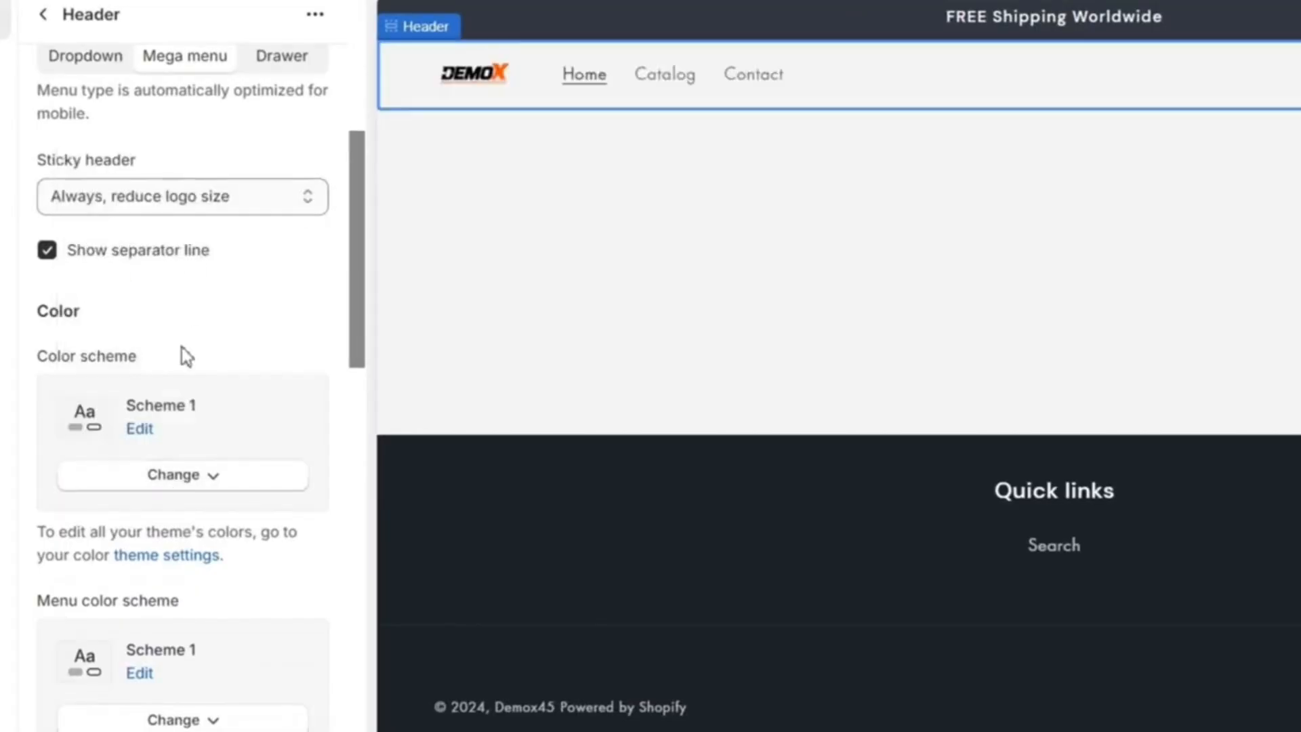
click(188, 482)
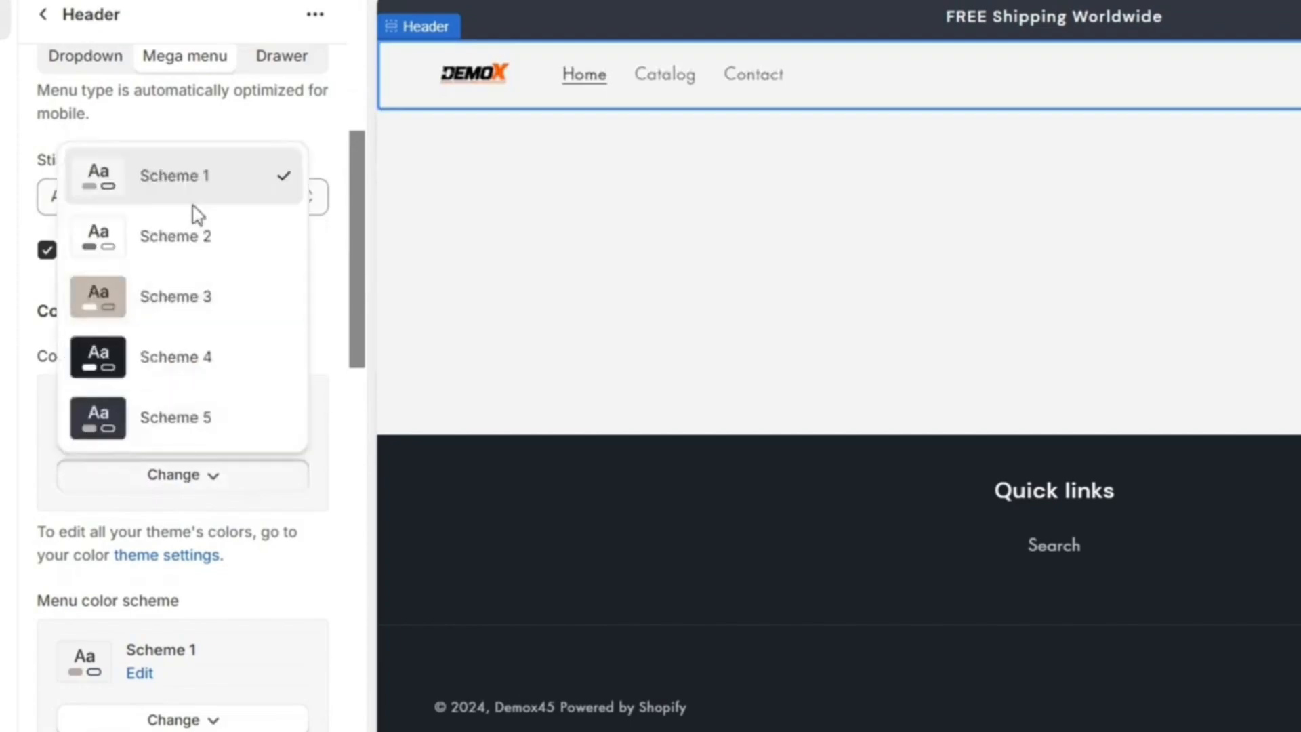
click(195, 237)
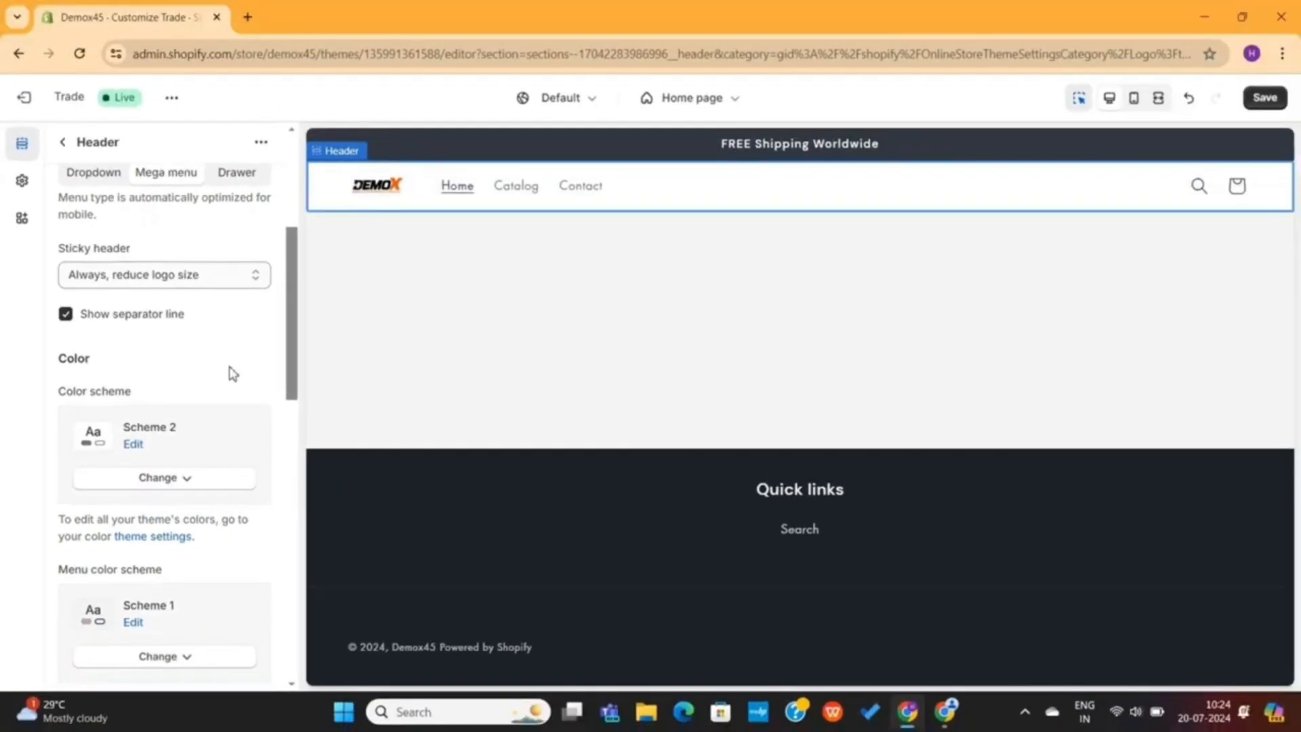
Step: Try the header's desktop logo at Middle center, and set its position to Top center
scroll(233, 373, up, 5)
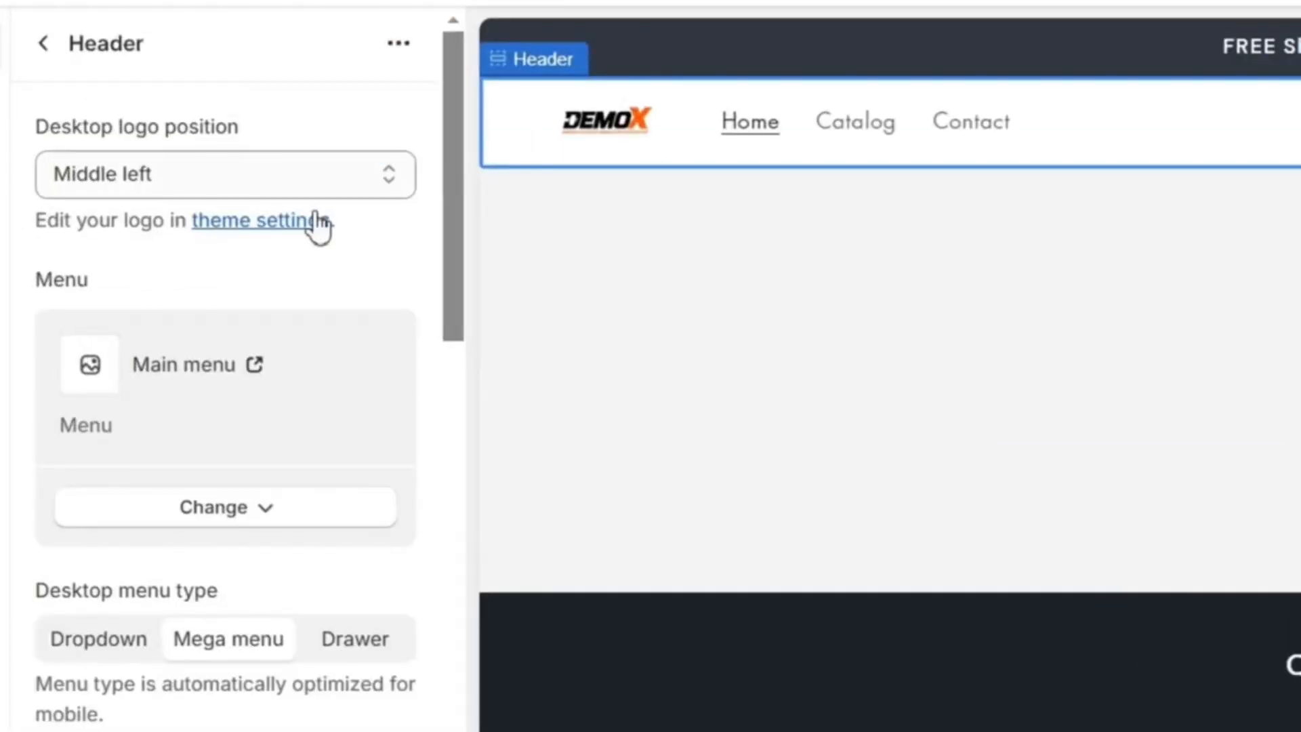
click(192, 218)
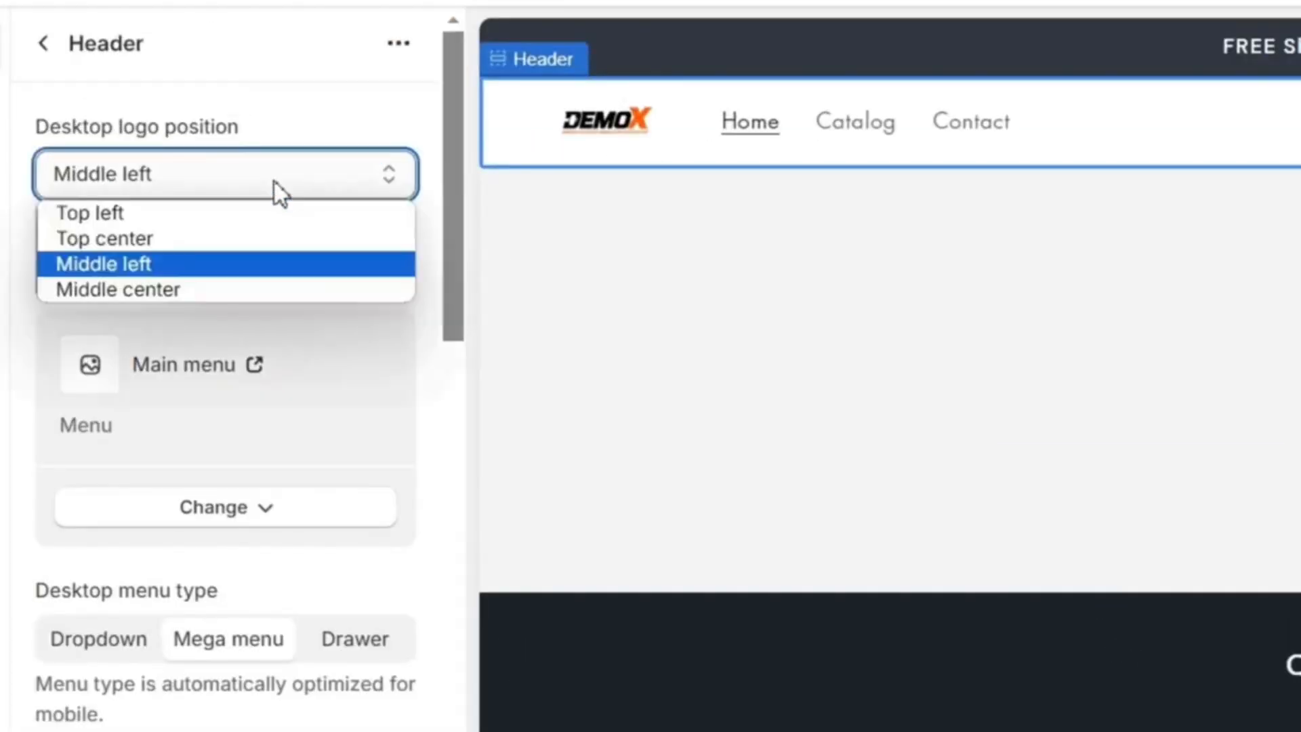
click(252, 212)
click(280, 178)
click(250, 266)
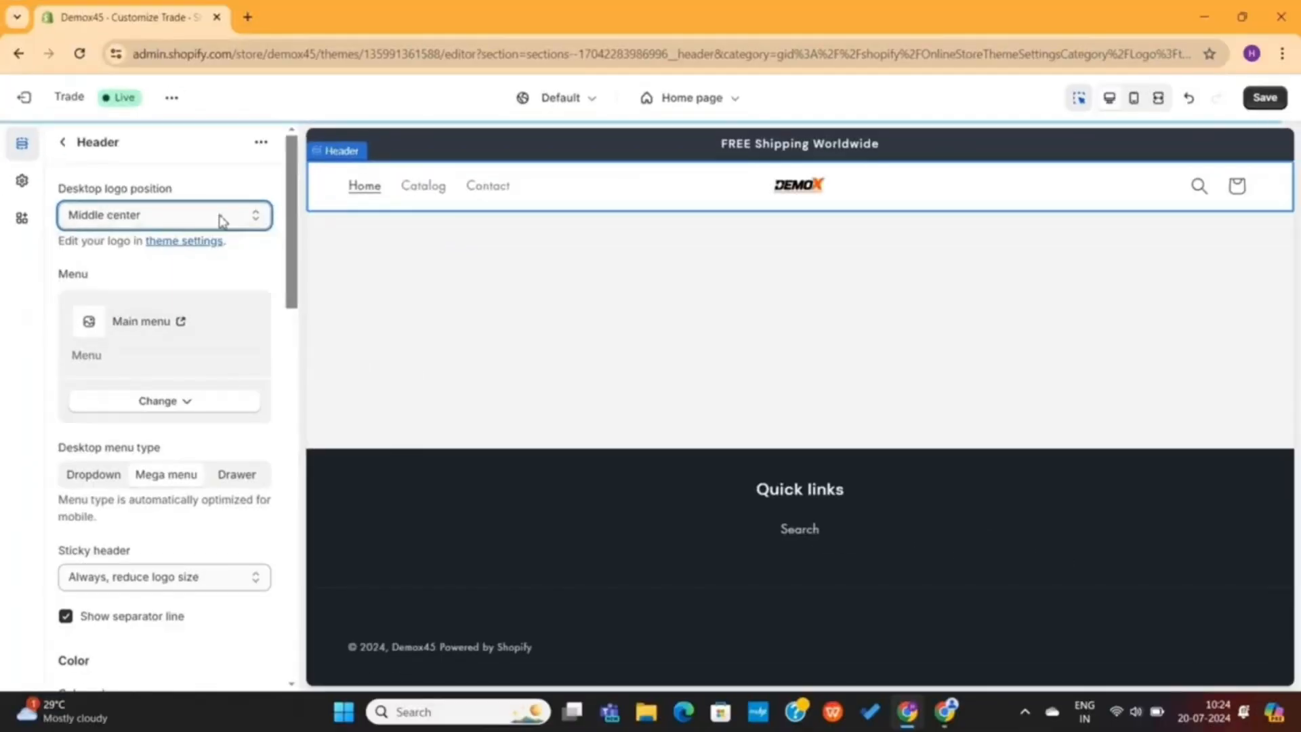
click(219, 219)
click(204, 250)
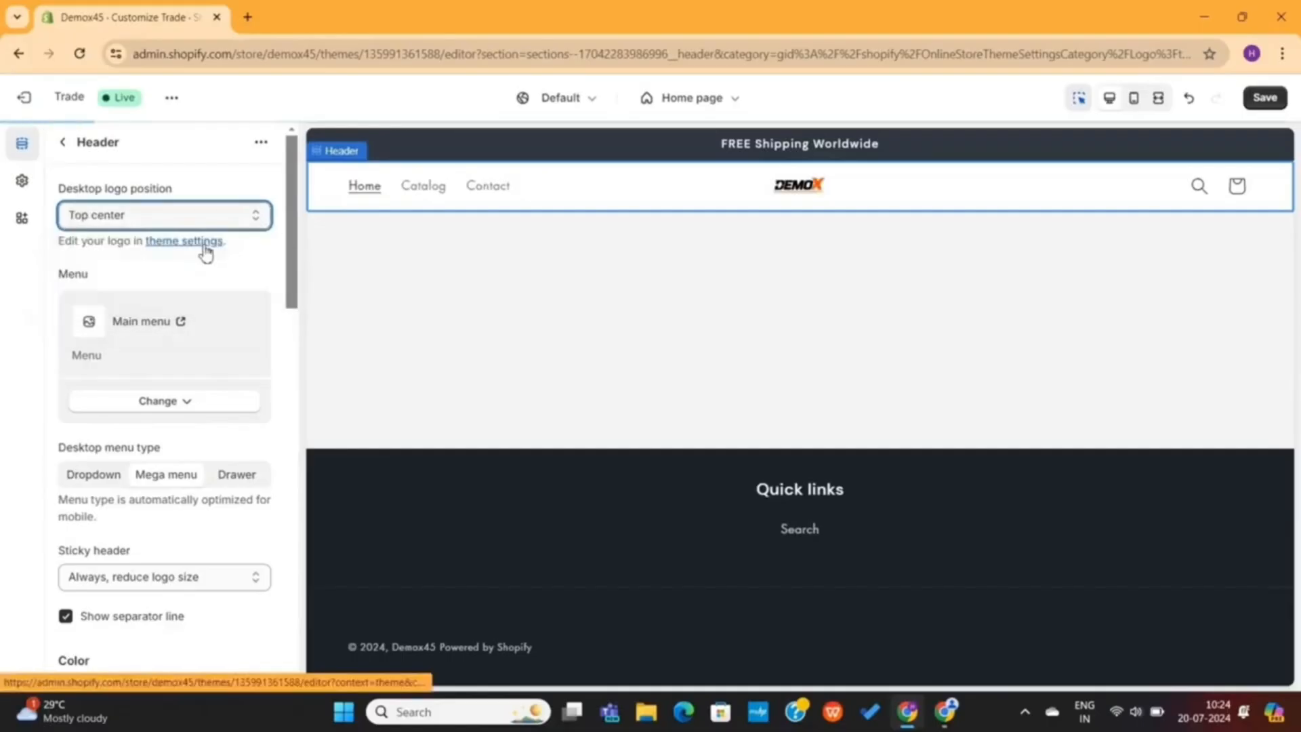
Step: Enlarge the store logo by increasing its desktop width in the theme settings
click(24, 182)
drag(70, 404, 127, 405)
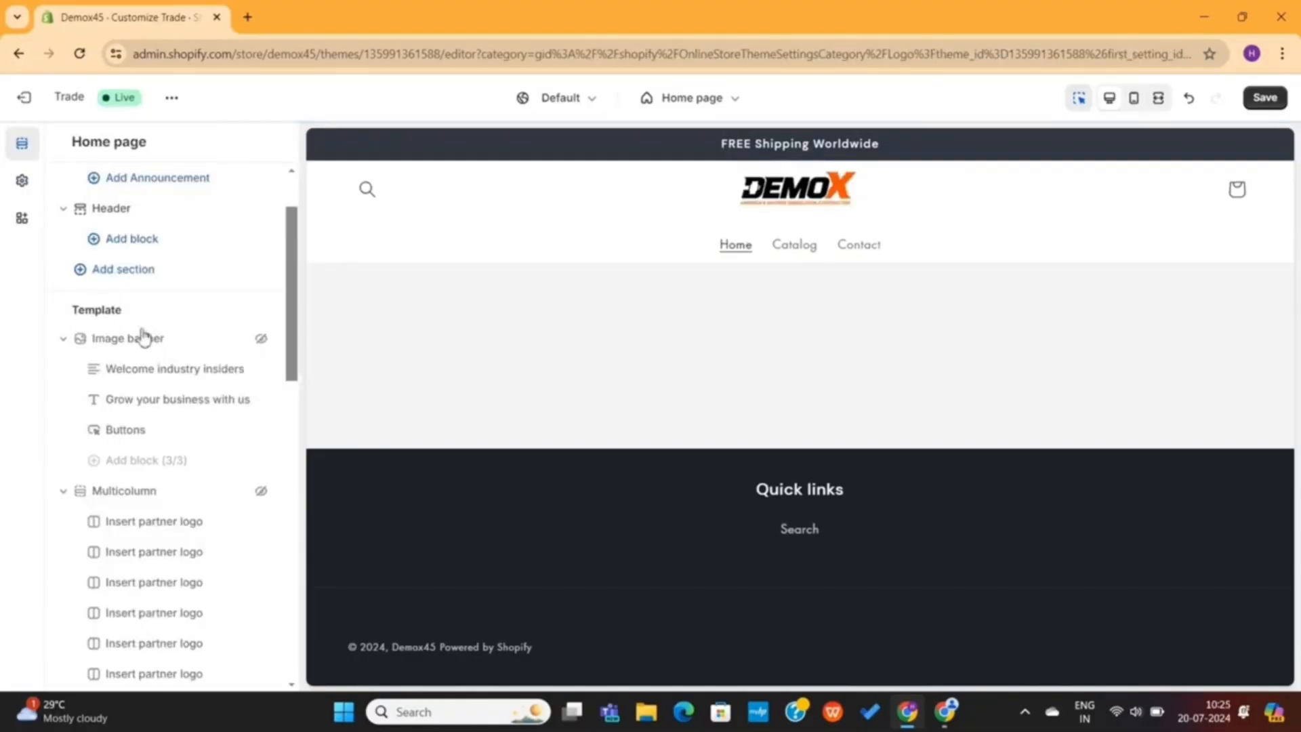
Step: Unhide the home page's Image banner section and look at the files available for its first image
click(261, 339)
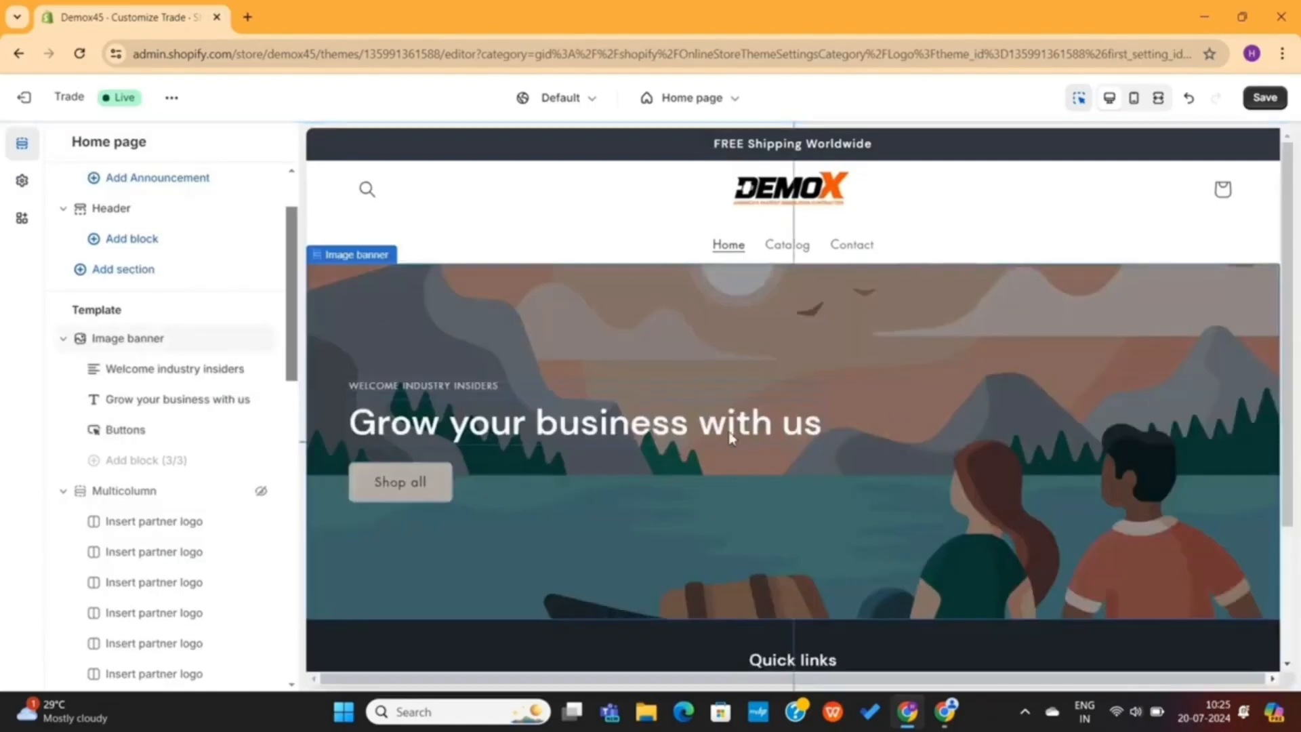
click(569, 313)
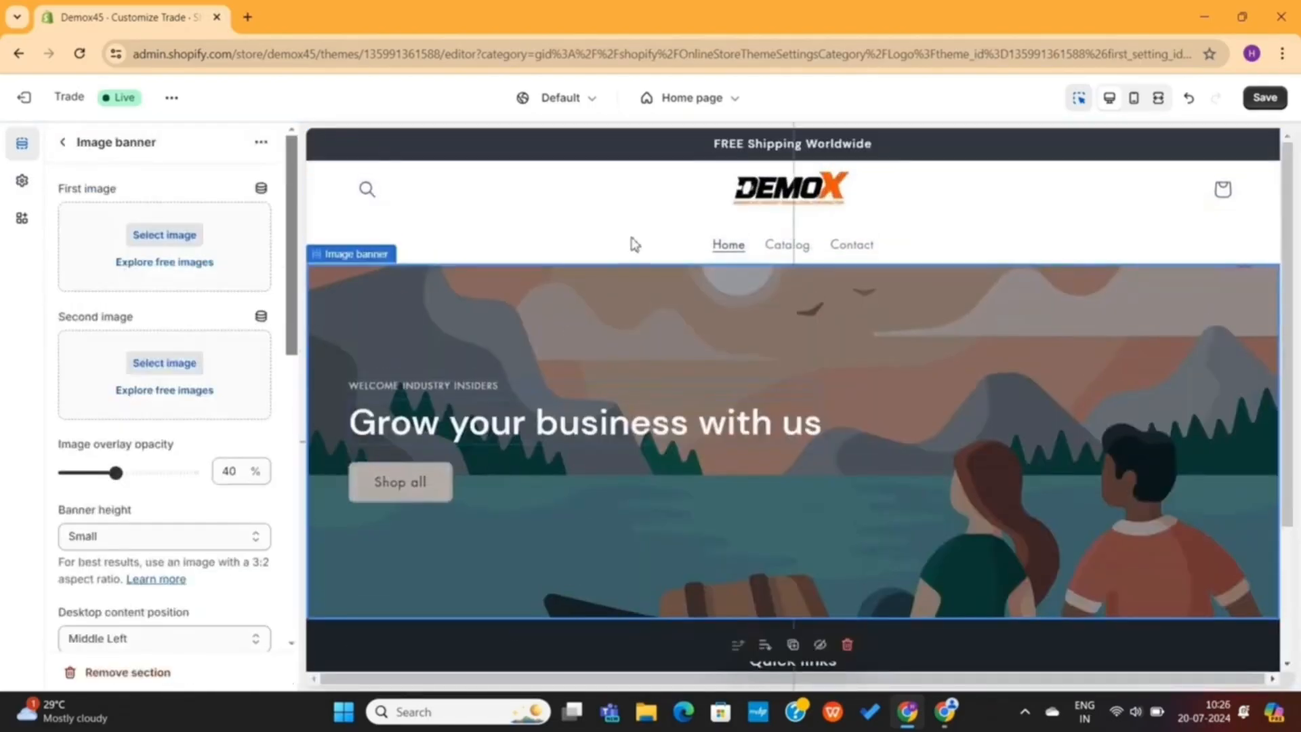
click(192, 244)
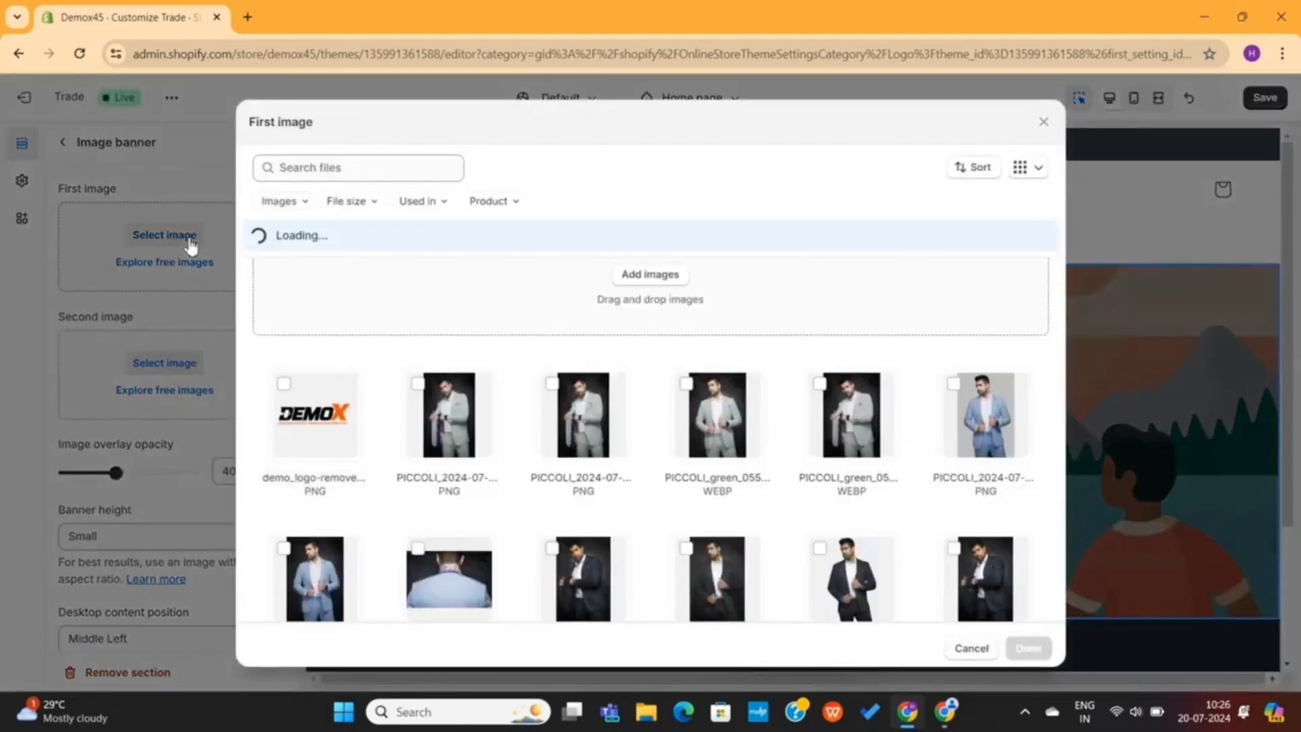
click(1043, 124)
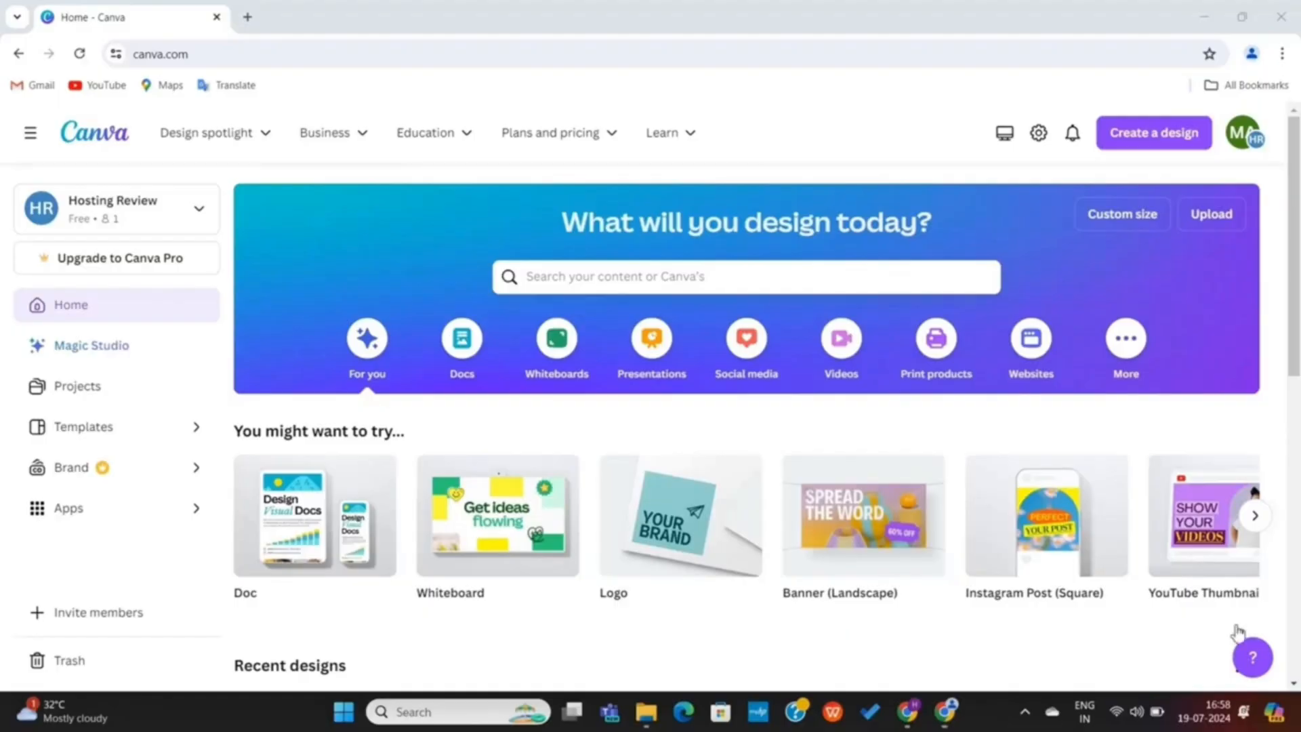
Step: Switch to Canva, search the design types for "banners" and create a Banner (Landscape) design
click(1149, 148)
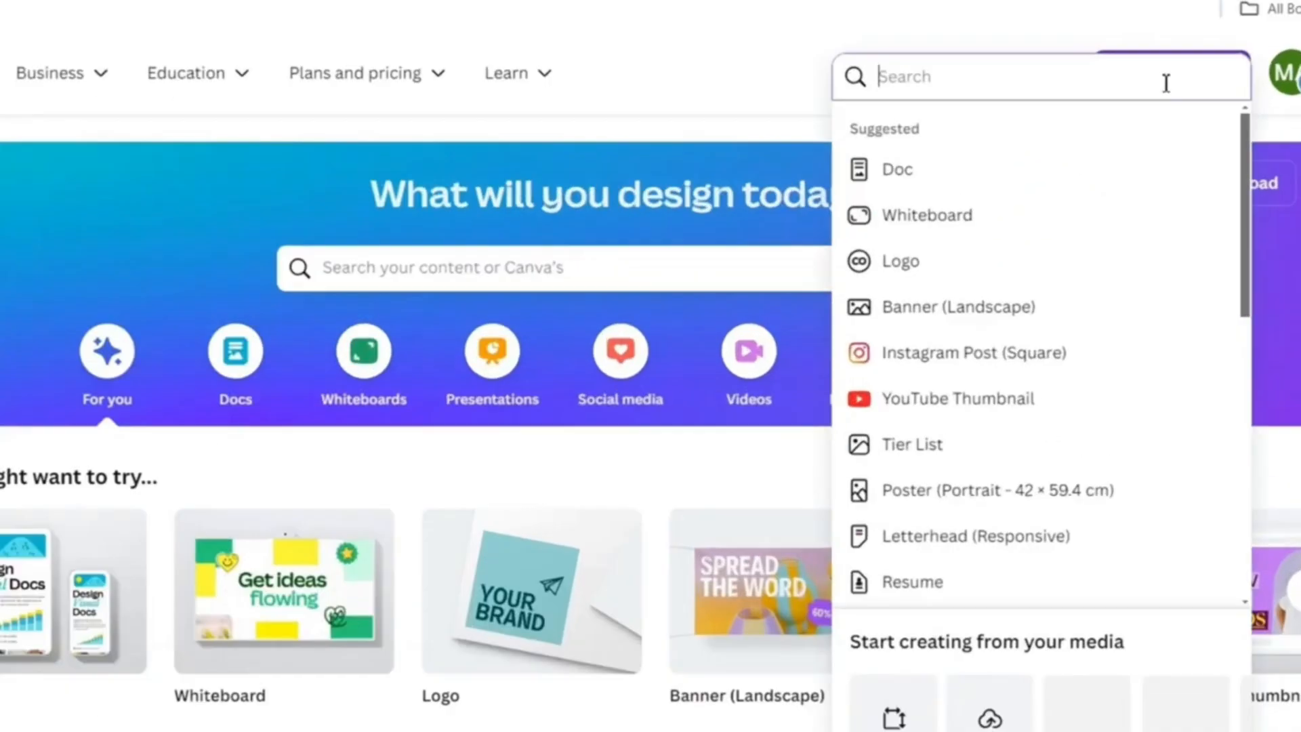
text(banners)
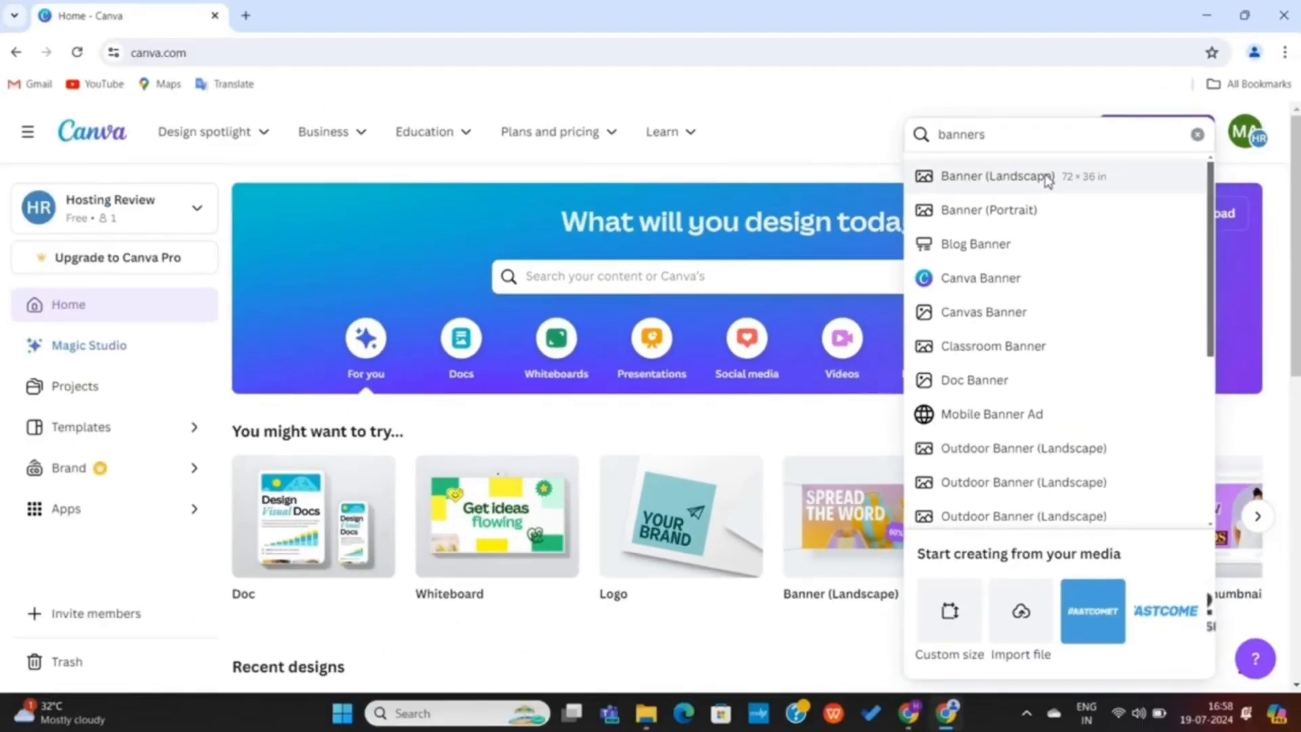
click(1014, 115)
Step: Browse the banner templates, apply the Gray Minimalist New Collection Banner and look through similar designs
scroll(232, 444, down, 6)
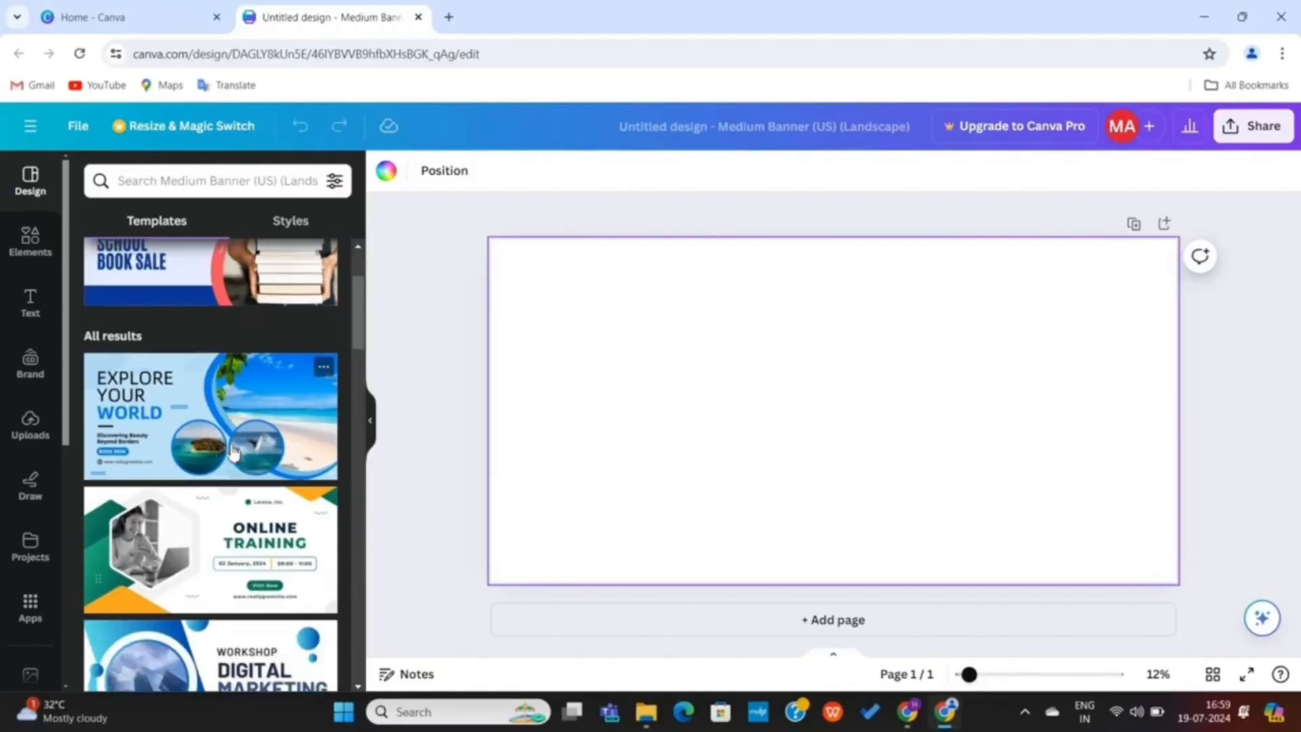
scroll(232, 451, down, 2)
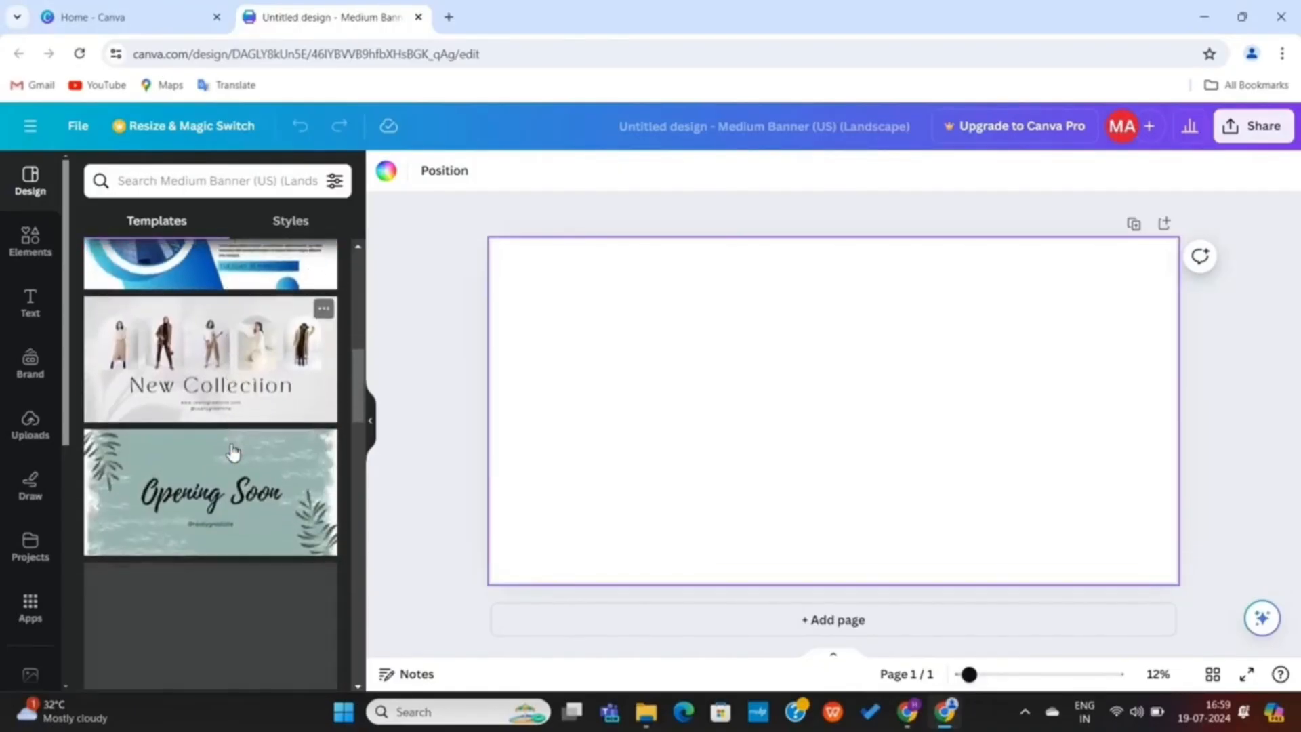
scroll(227, 479, down, 10)
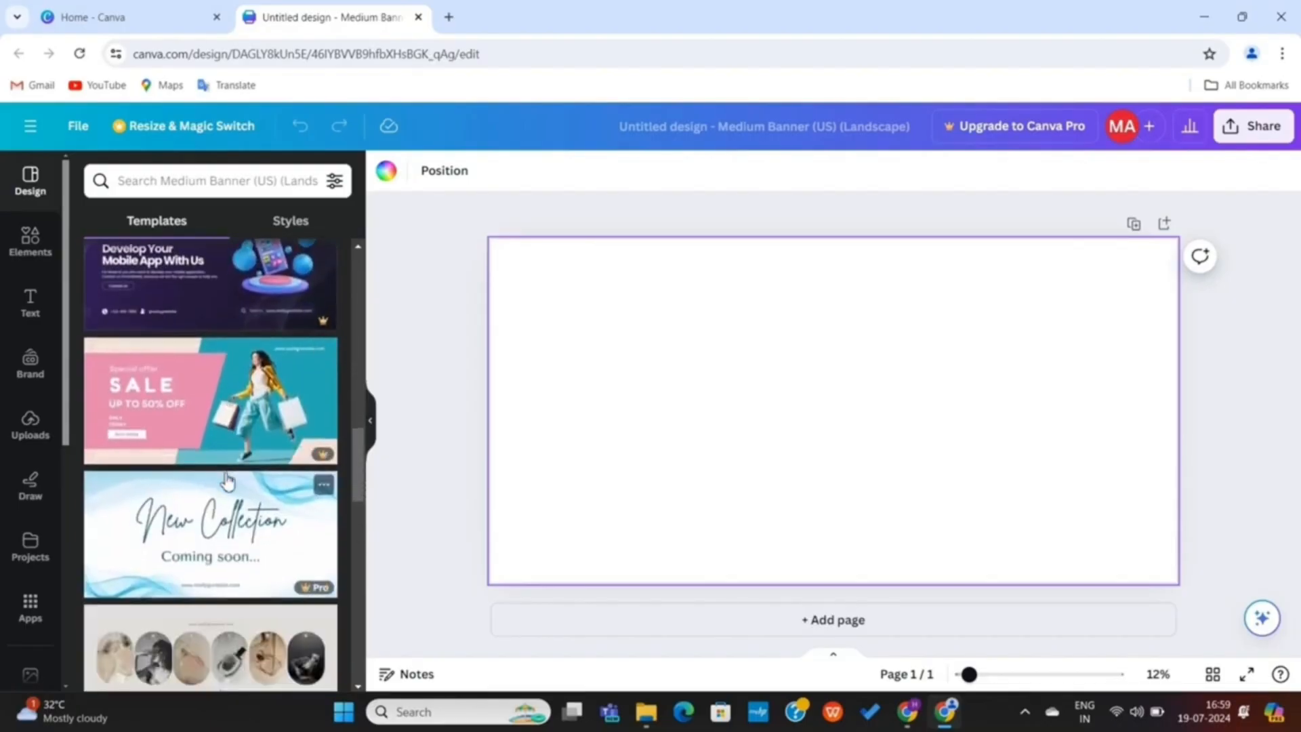
scroll(227, 479, down, 5)
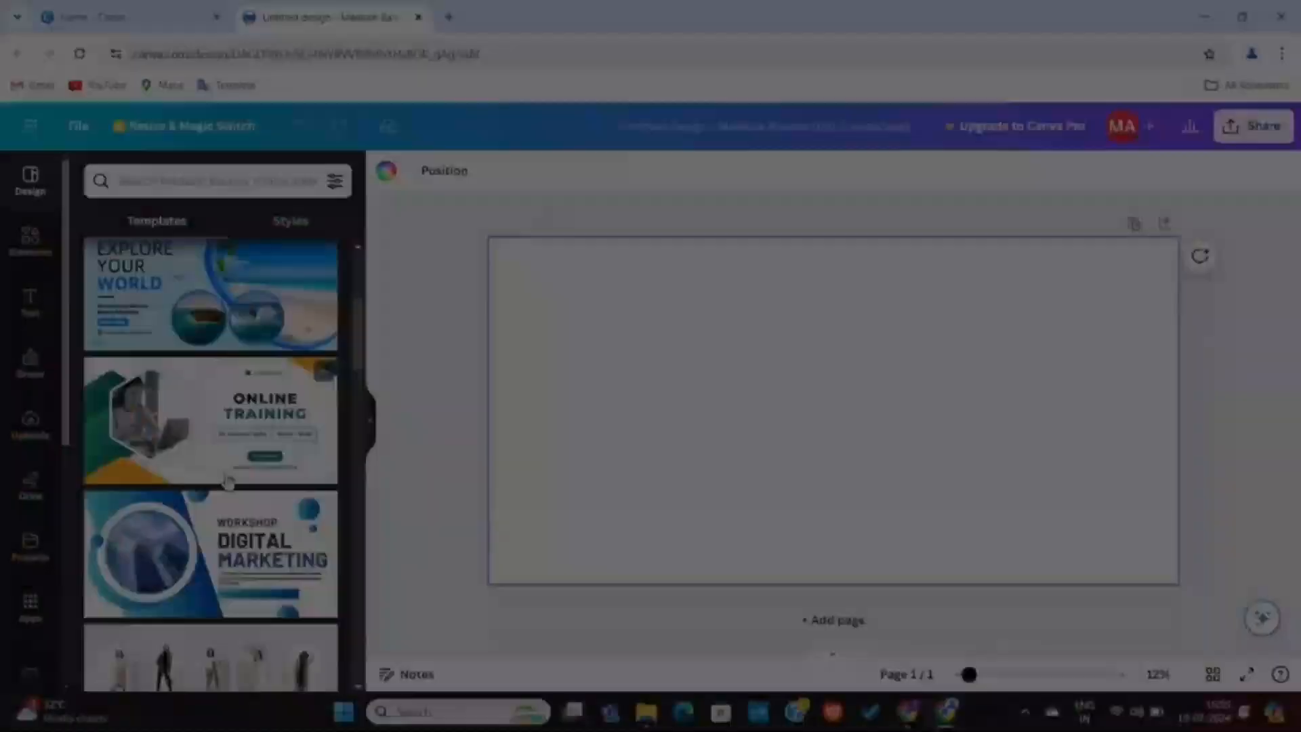
scroll(227, 479, down, 2)
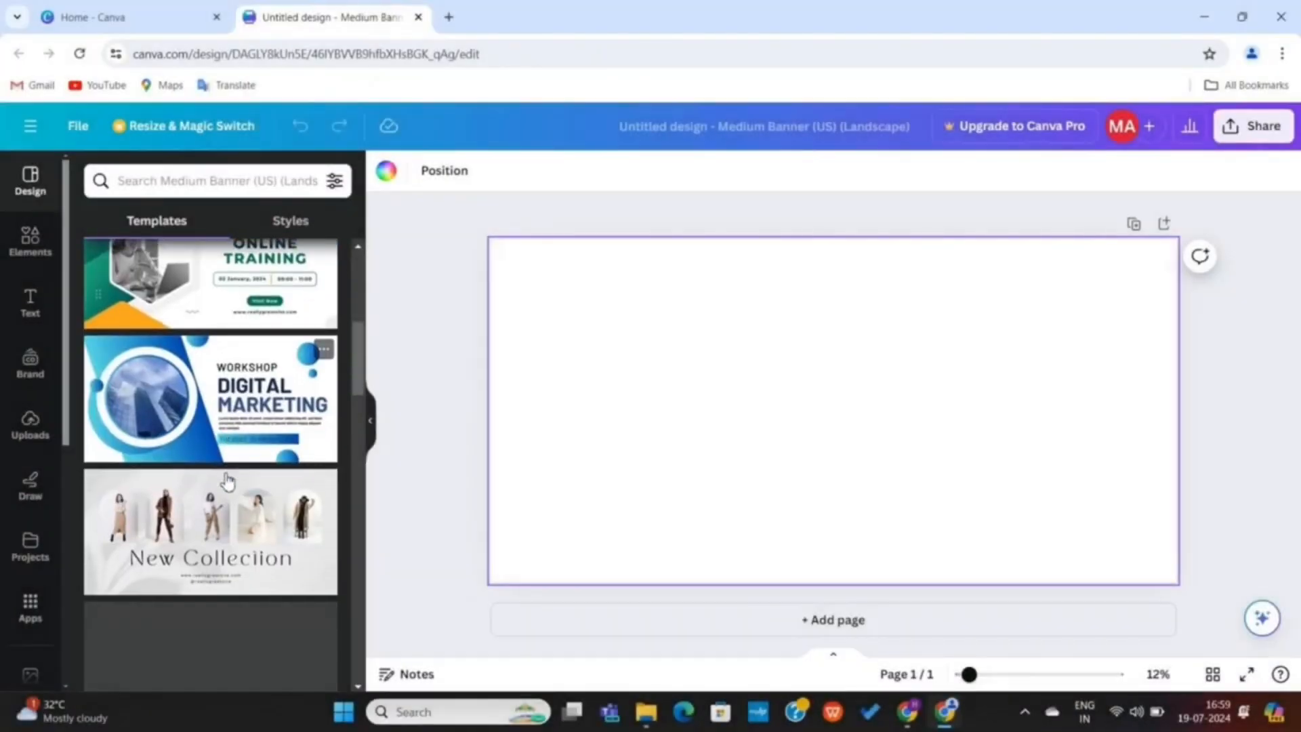
click(229, 530)
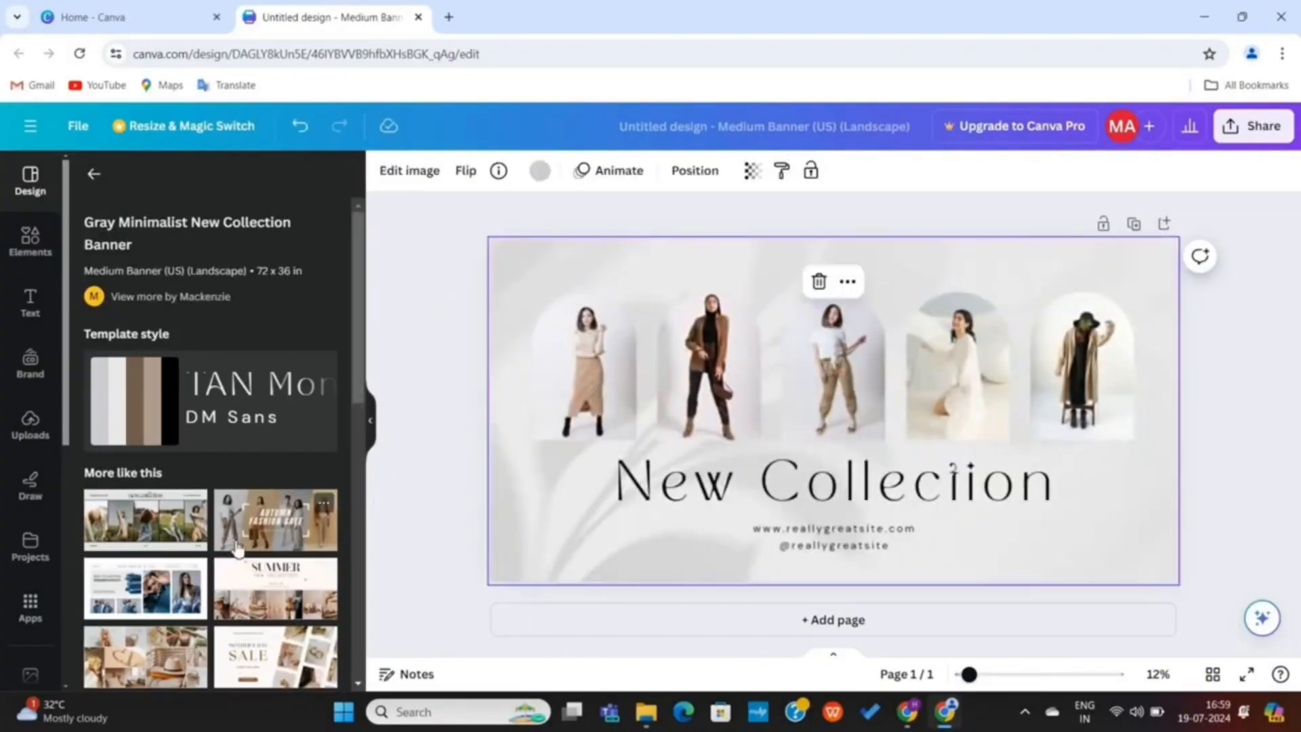
scroll(183, 561, down, 10)
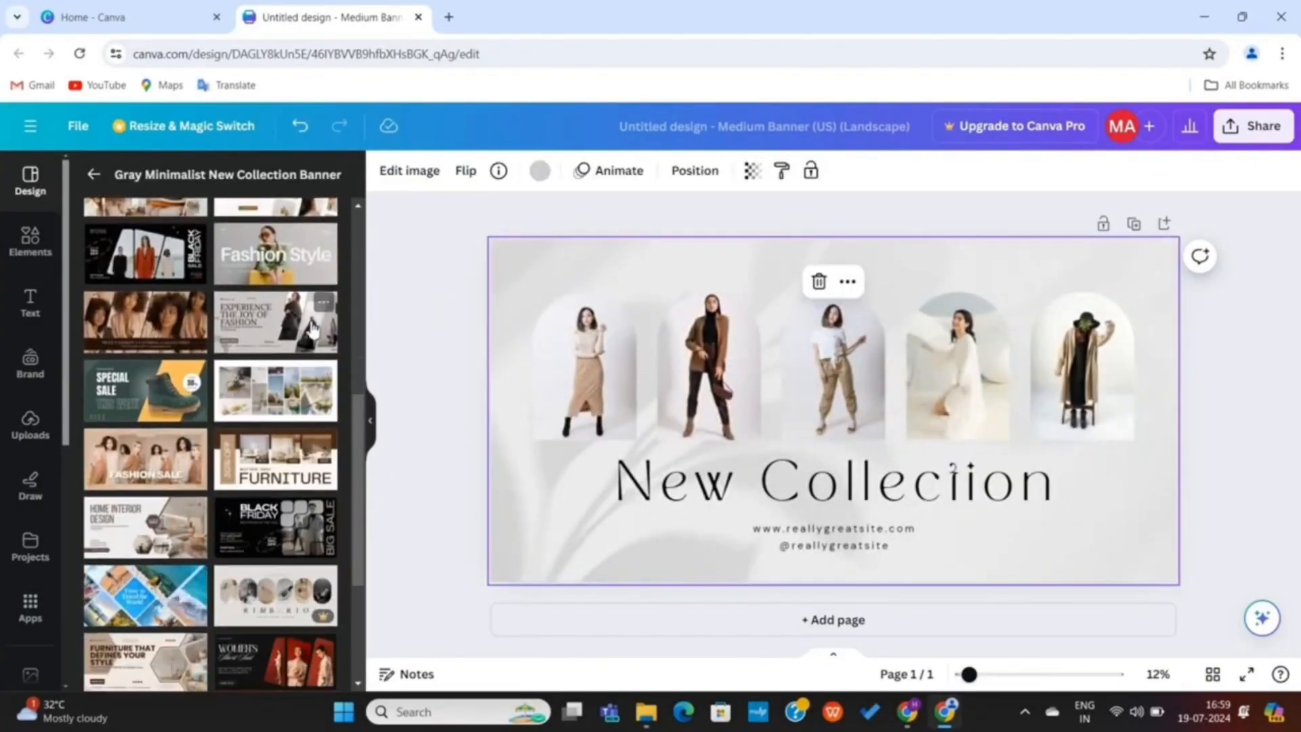
scroll(256, 524, up, 10)
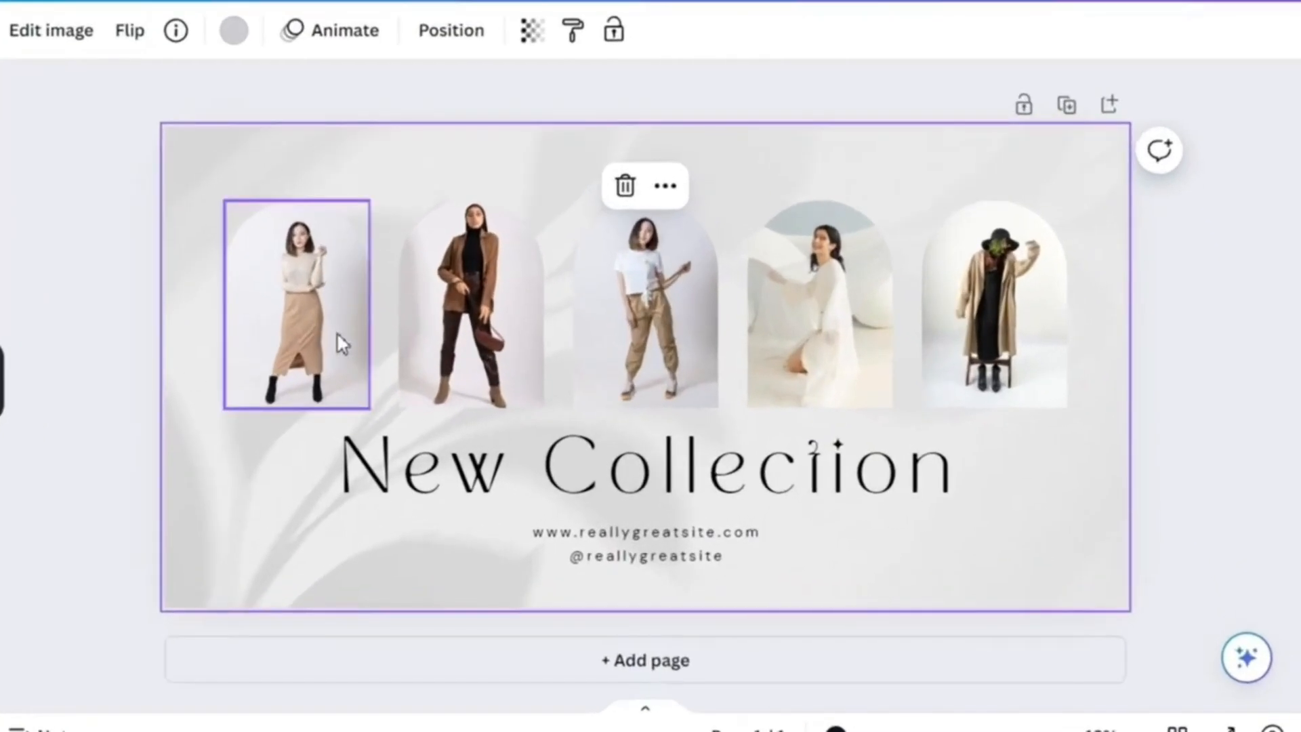
Step: Delete the model images from all five arched frames in the banner, keeping the empty frames
click(617, 392)
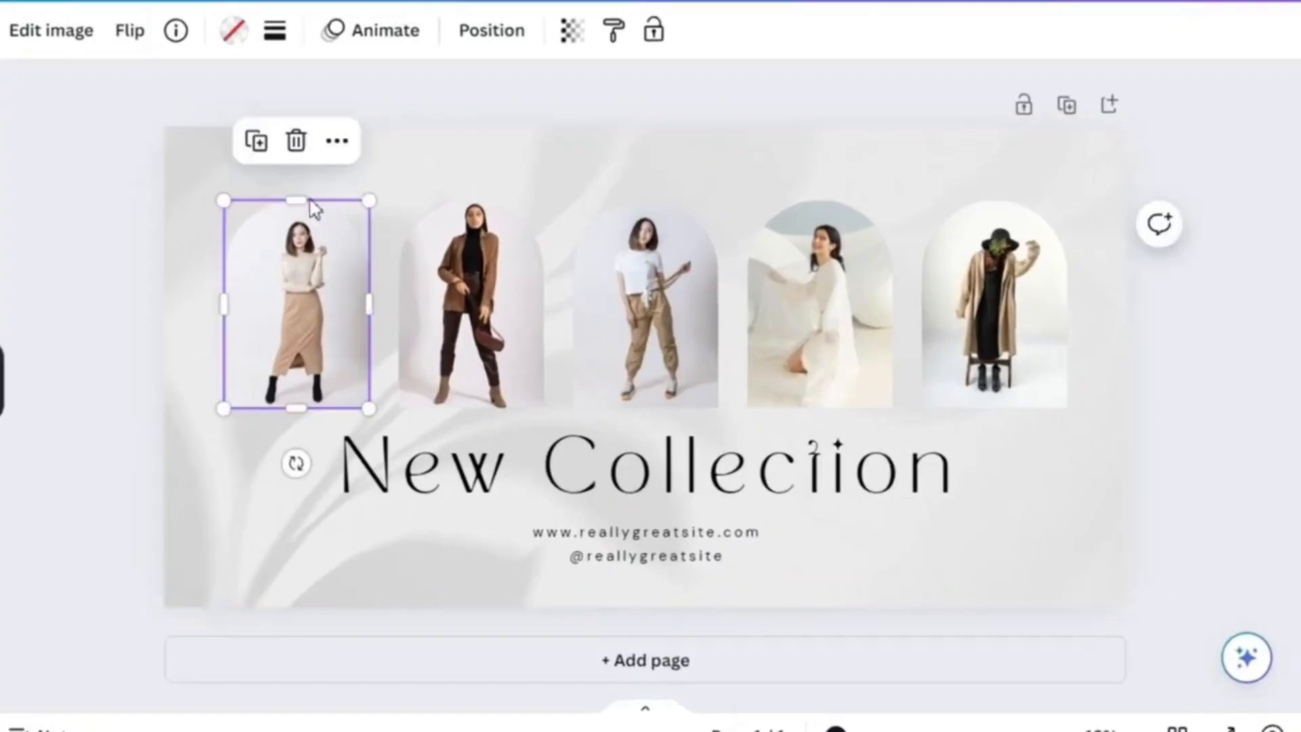
click(295, 144)
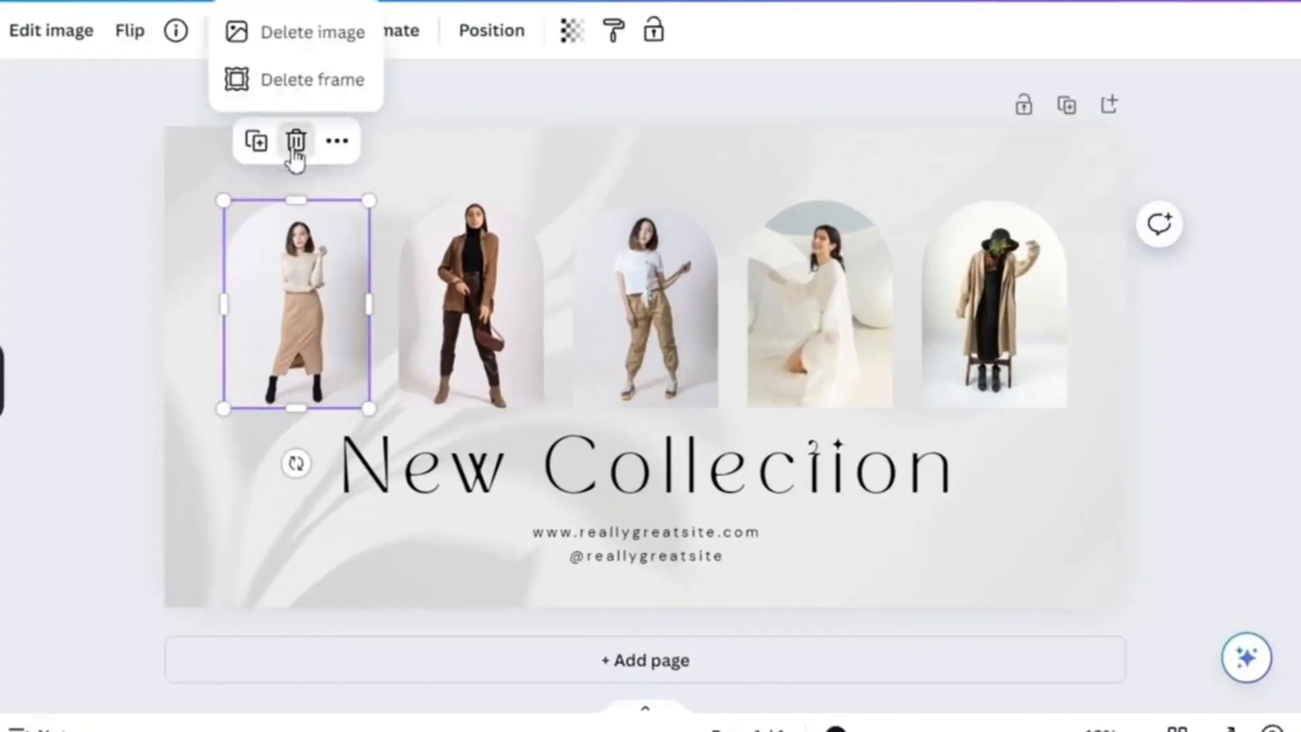
click(302, 51)
click(449, 250)
click(470, 140)
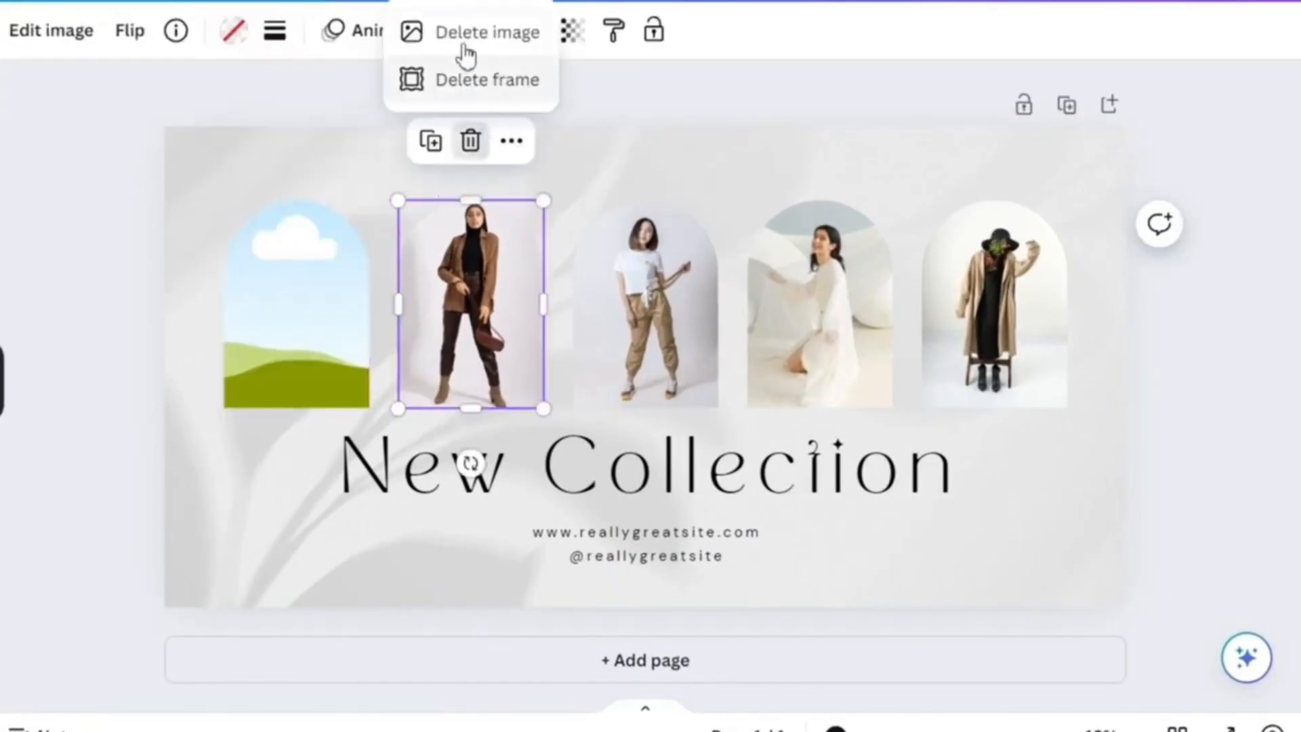
click(465, 52)
click(635, 302)
click(645, 141)
click(633, 33)
click(820, 305)
click(819, 141)
click(813, 34)
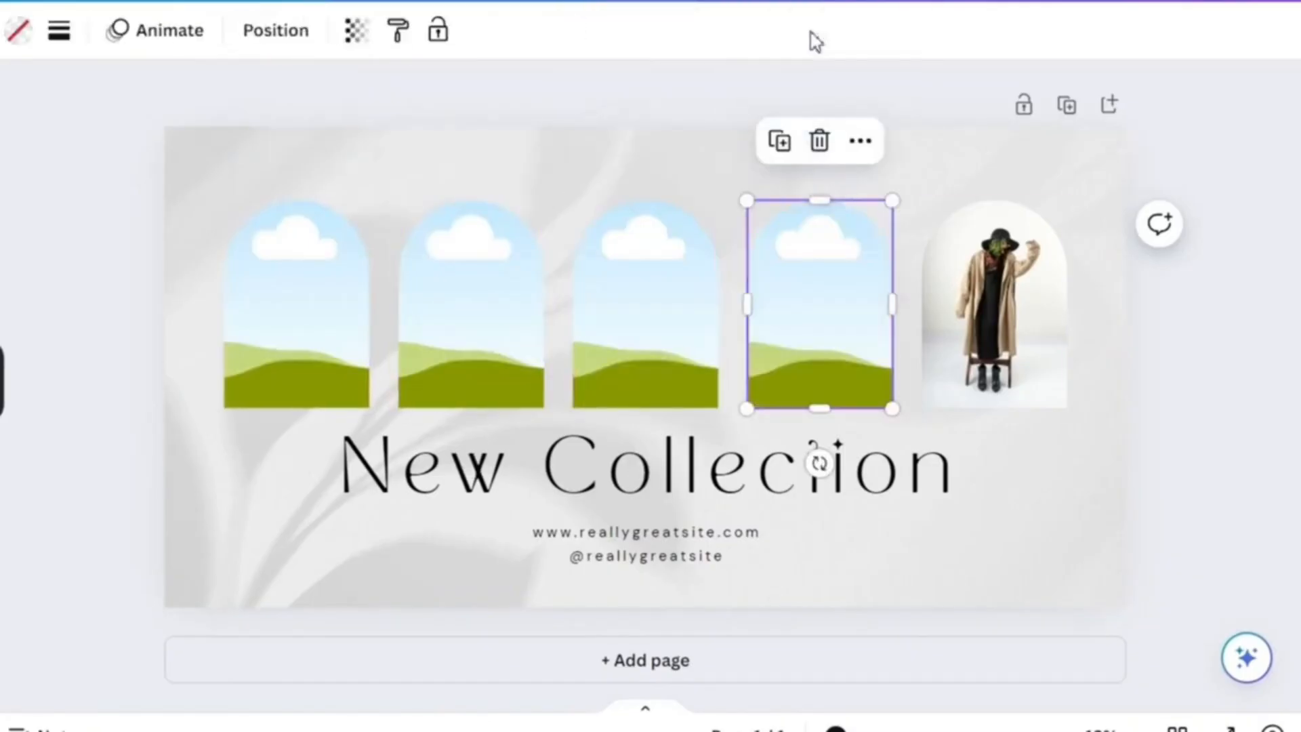
click(994, 305)
click(994, 141)
click(981, 35)
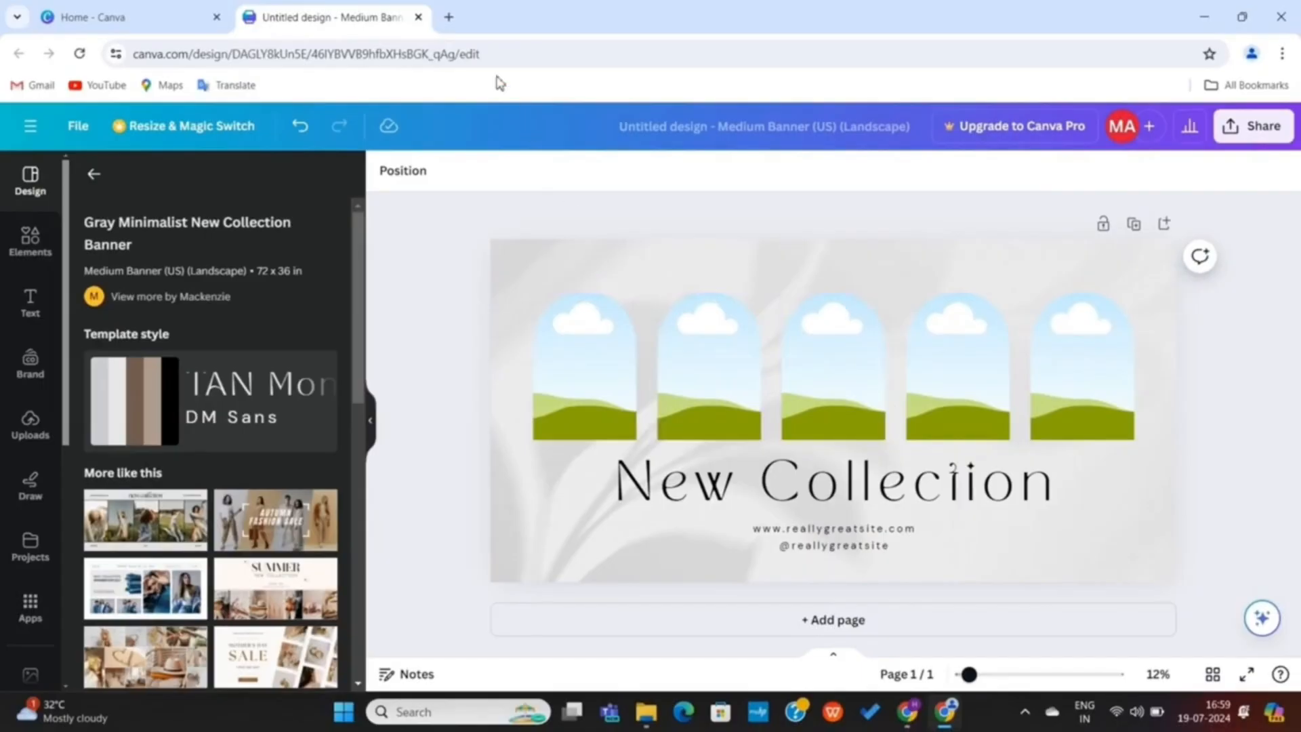
Step: Open freepik.com in a new browser tab and search all assets for "men's fashion"
click(449, 17)
text(freepik.com)
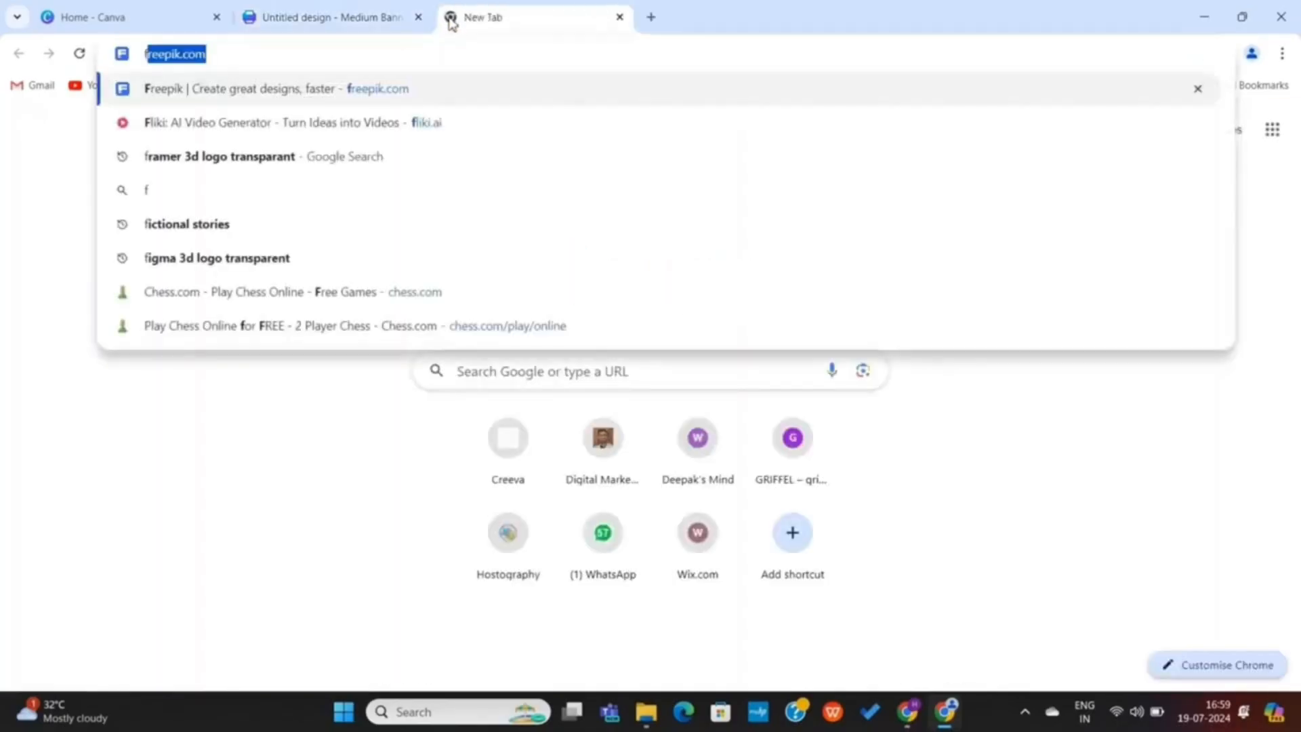
key(Return)
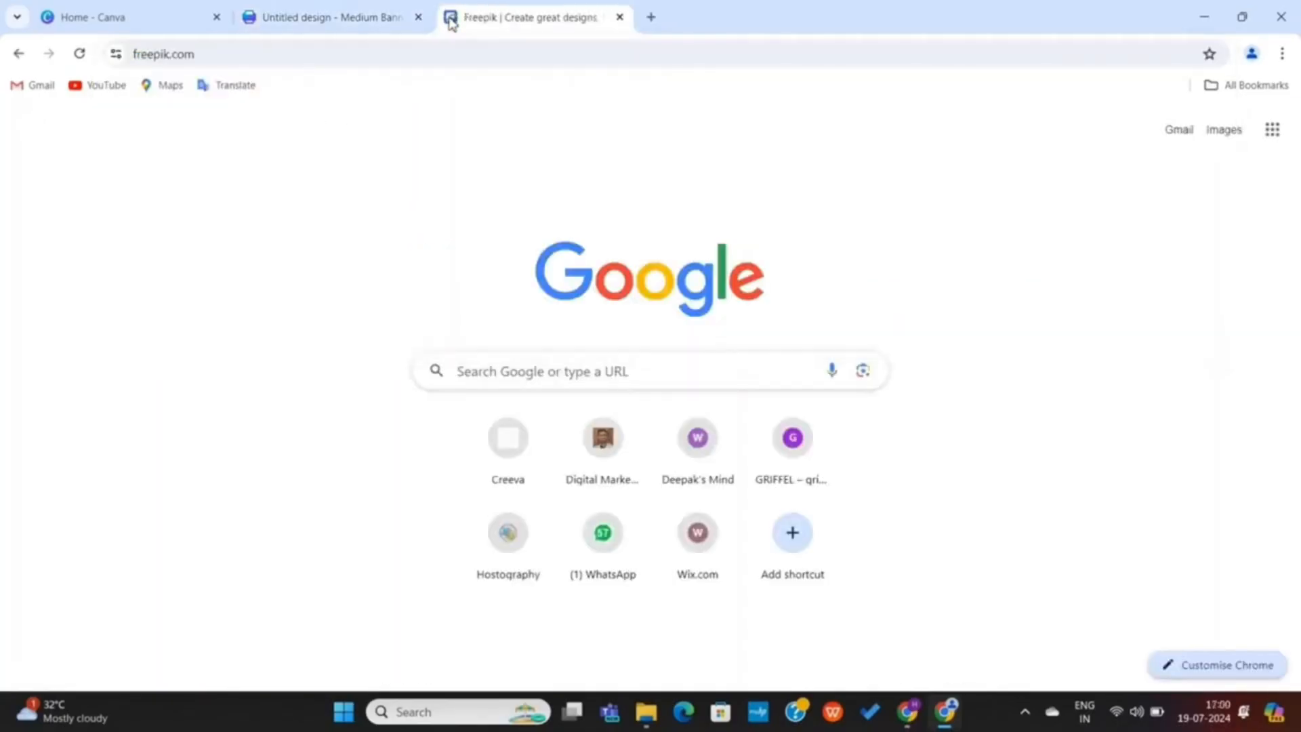
scroll(485, 339, down, 15)
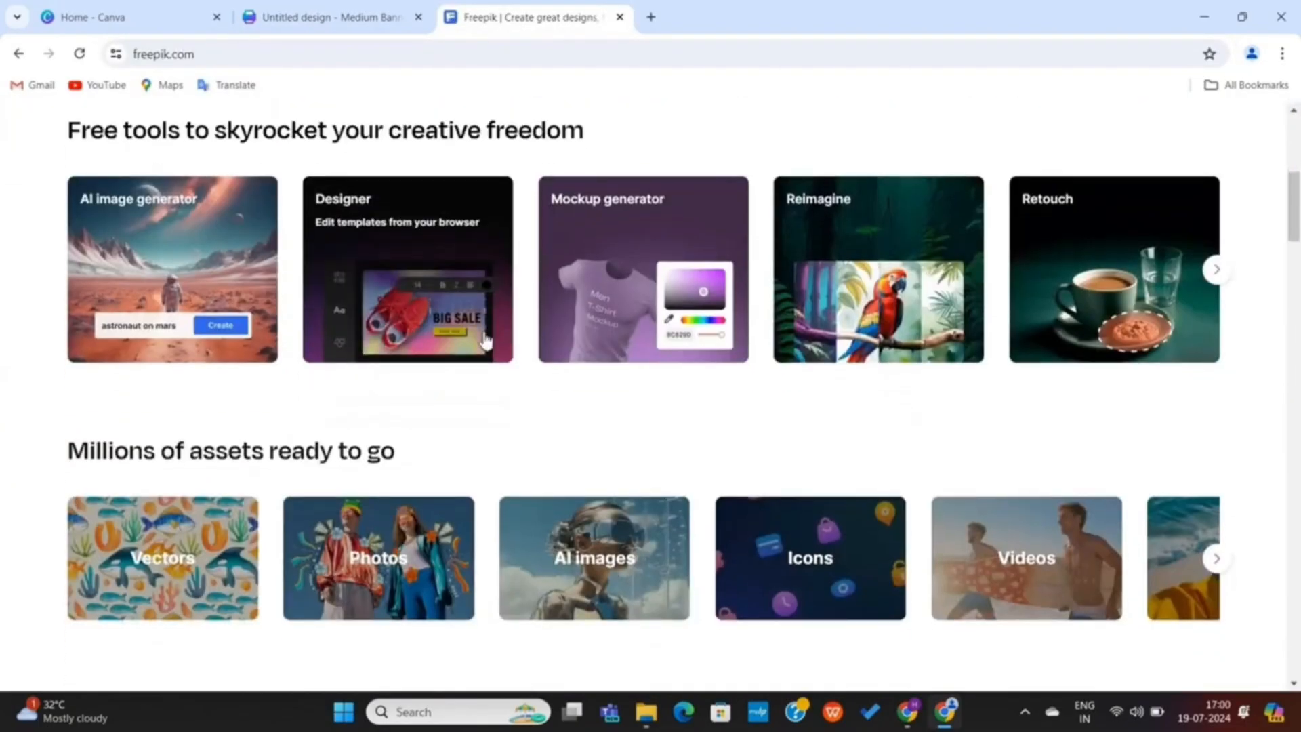
scroll(485, 339, up, 15)
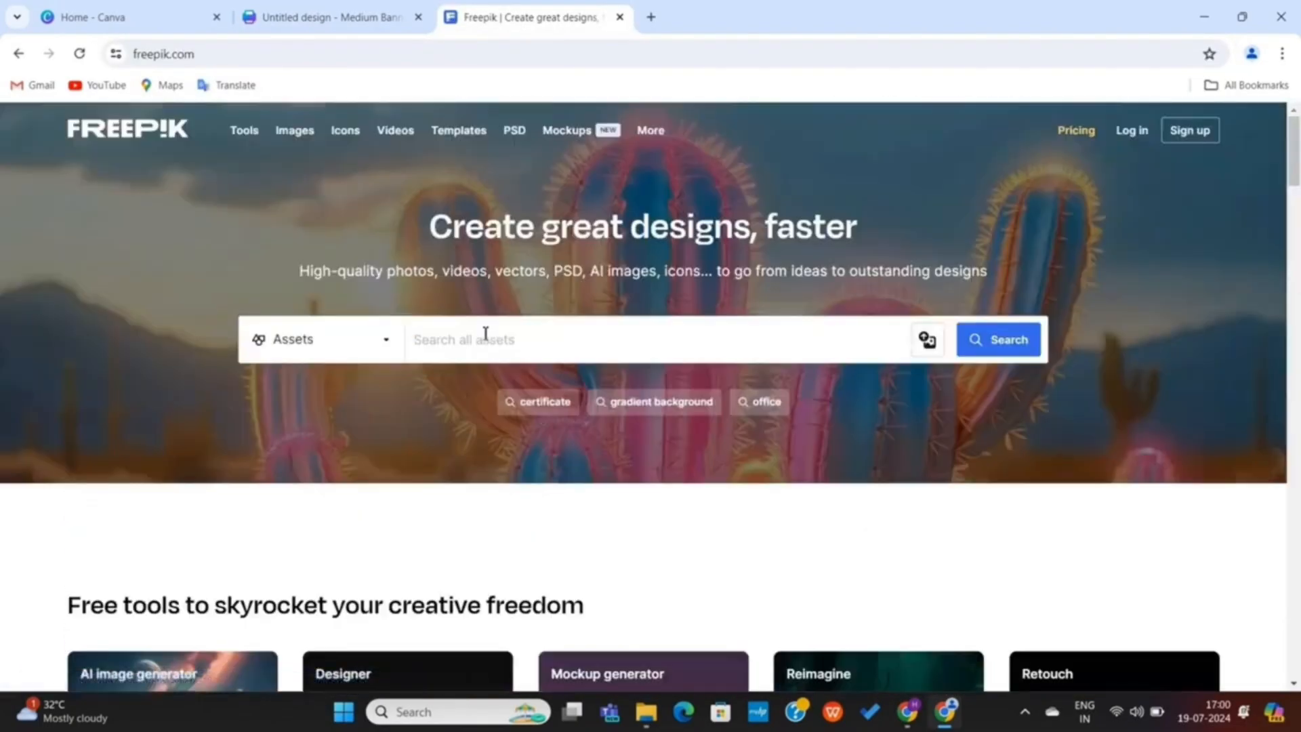
click(515, 334)
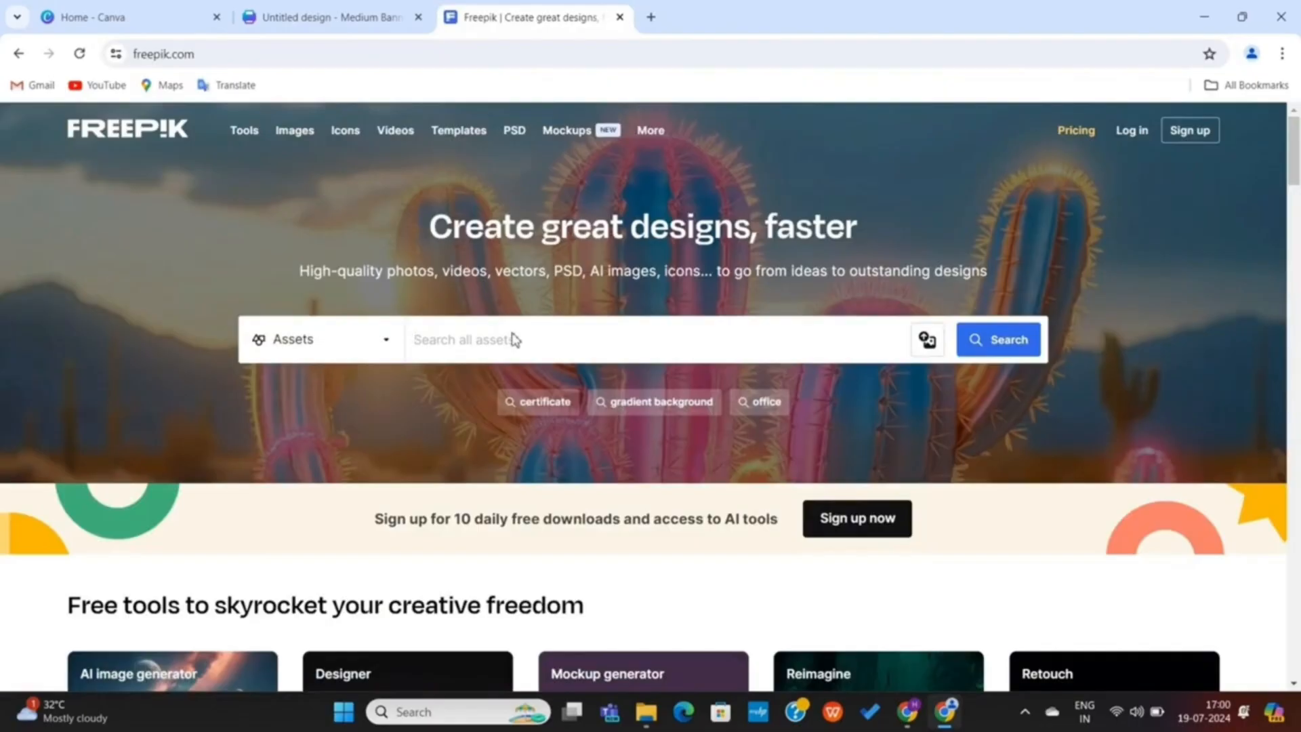
text(men's fashion)
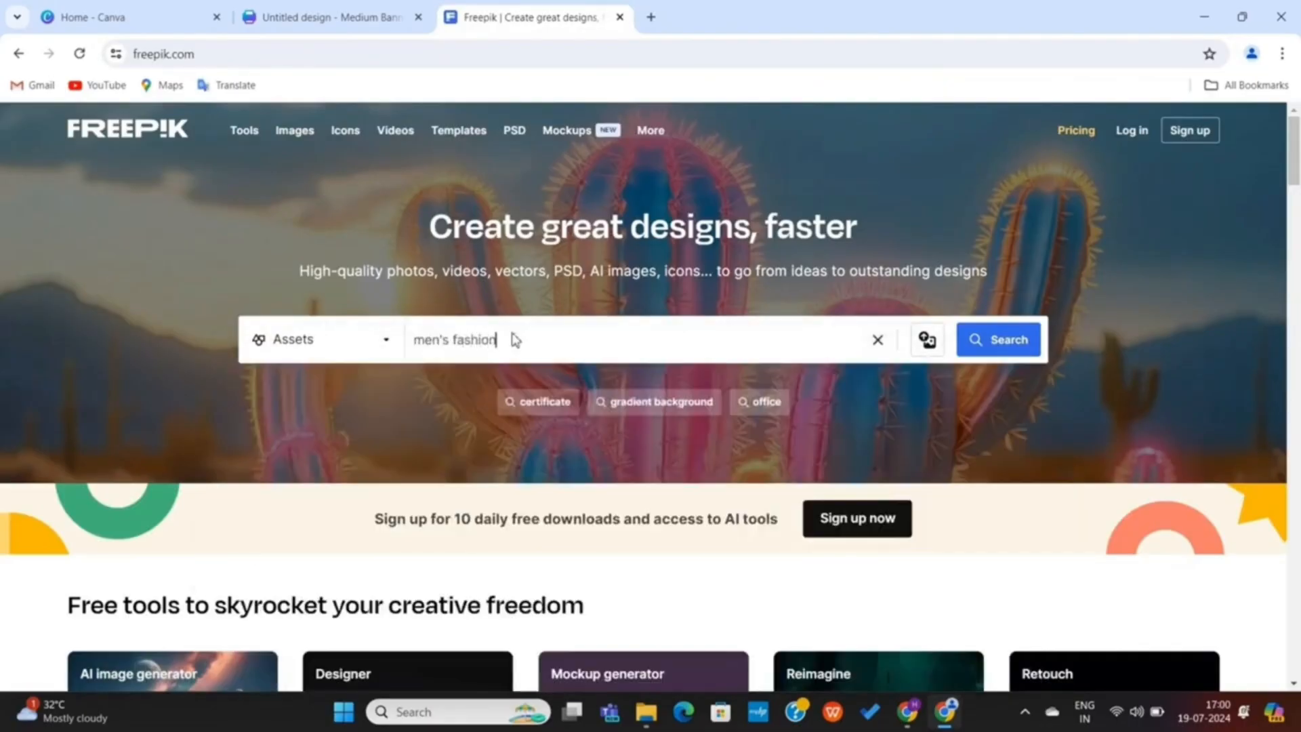
key(Return)
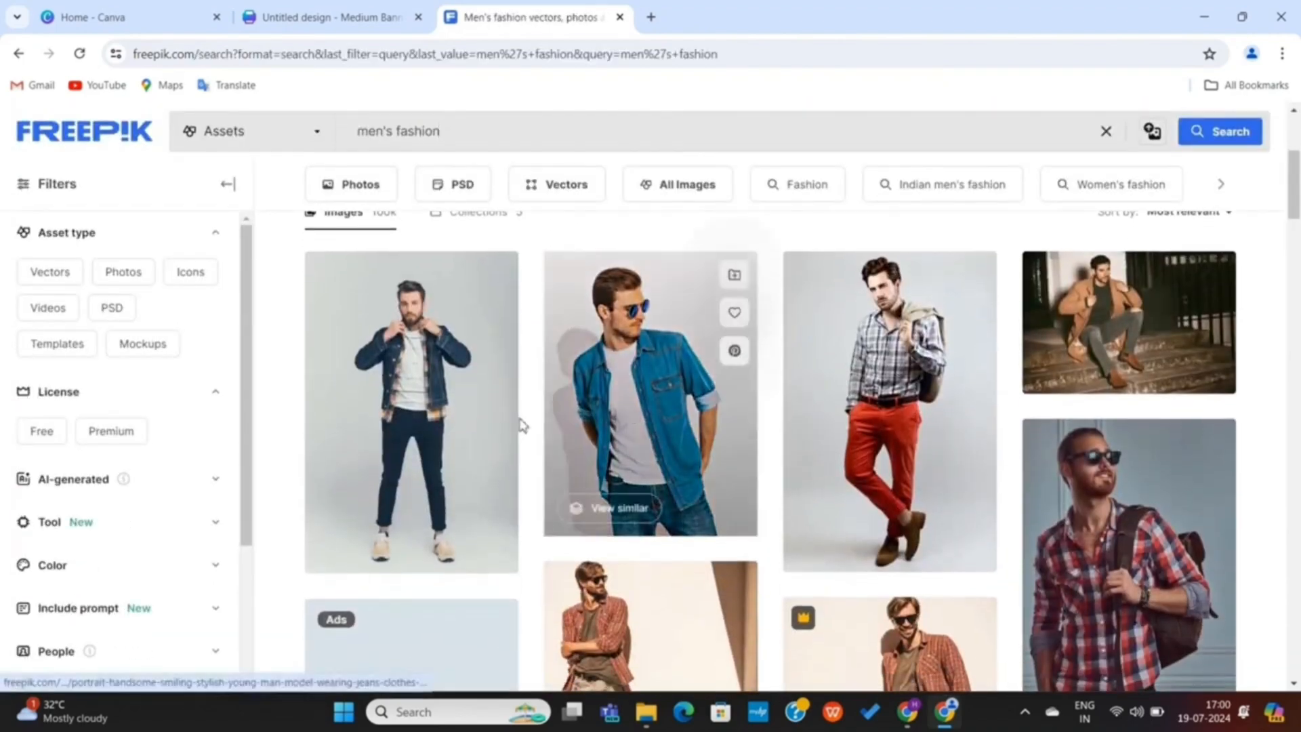
Step: Copy the full-length photo of the man in the dark denim jacket and place it in the banner's first arched frame in Canva
scroll(686, 437, down, 4)
scroll(685, 440, up, 5)
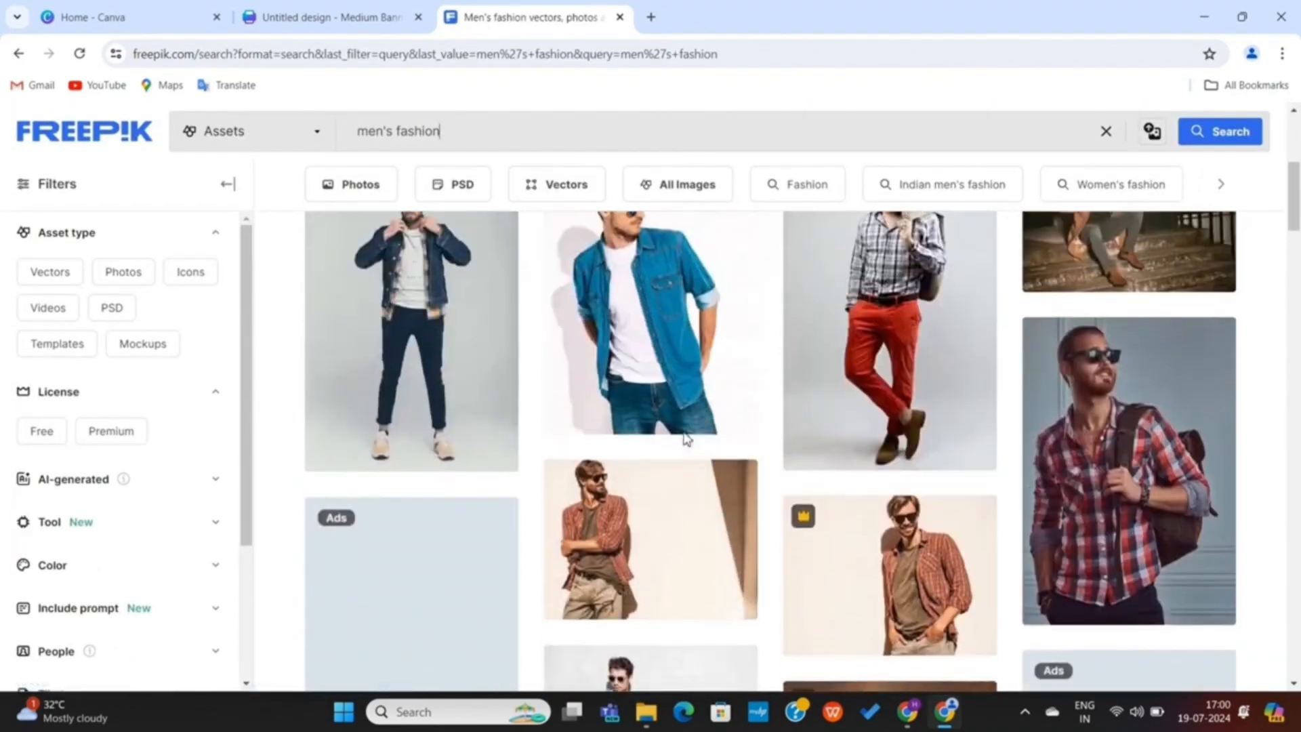
click(460, 460)
right_click(571, 355)
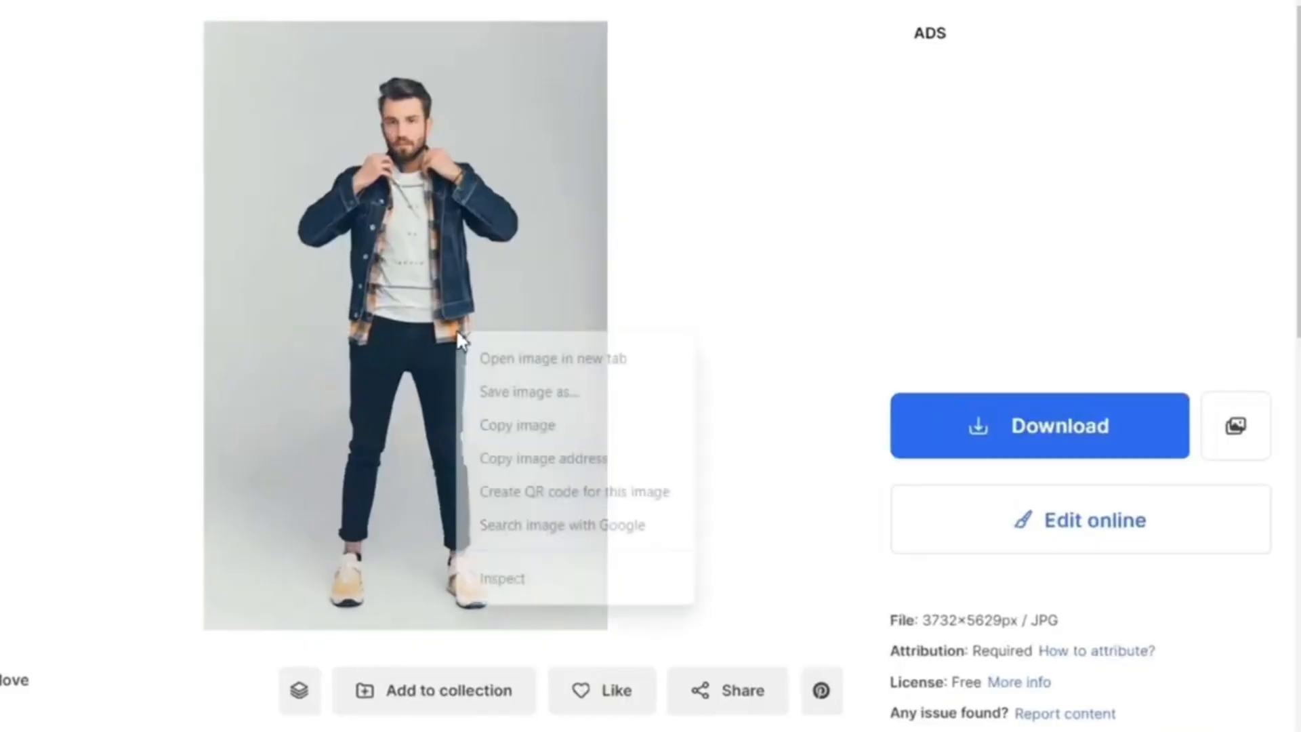
click(517, 425)
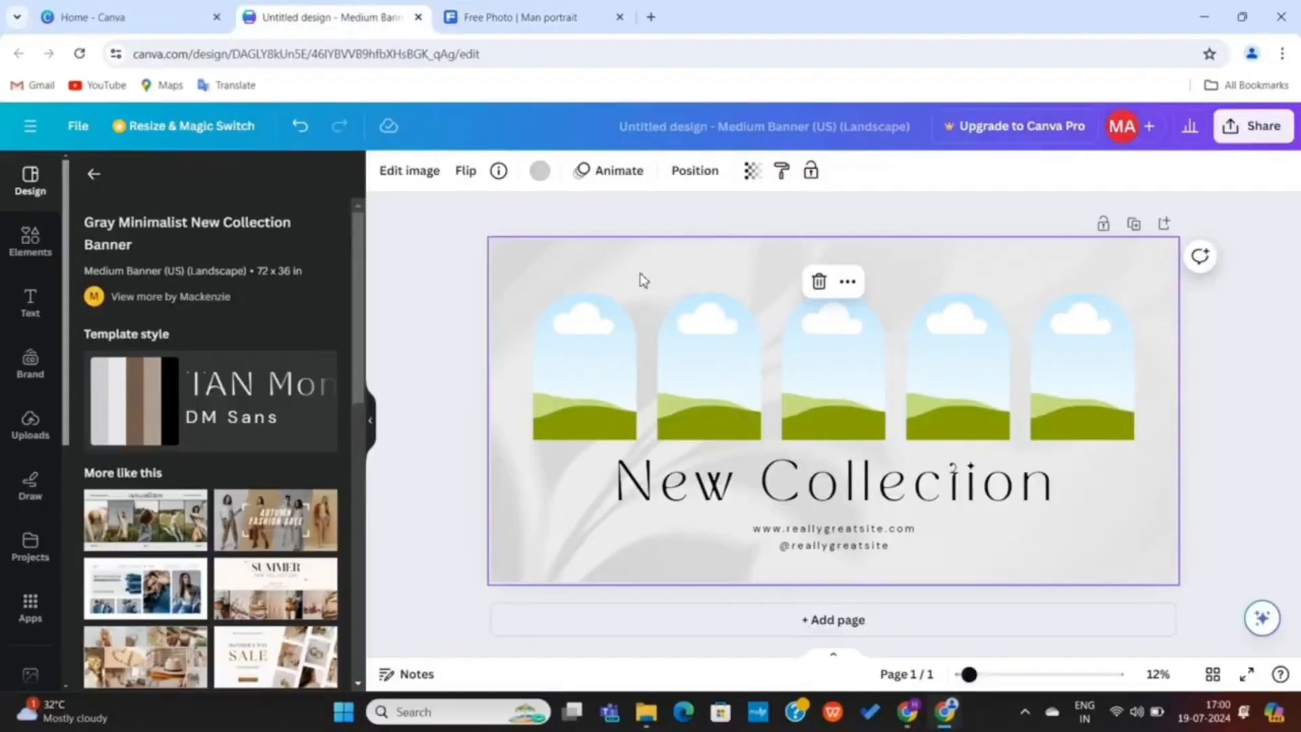
key(ctrl+v)
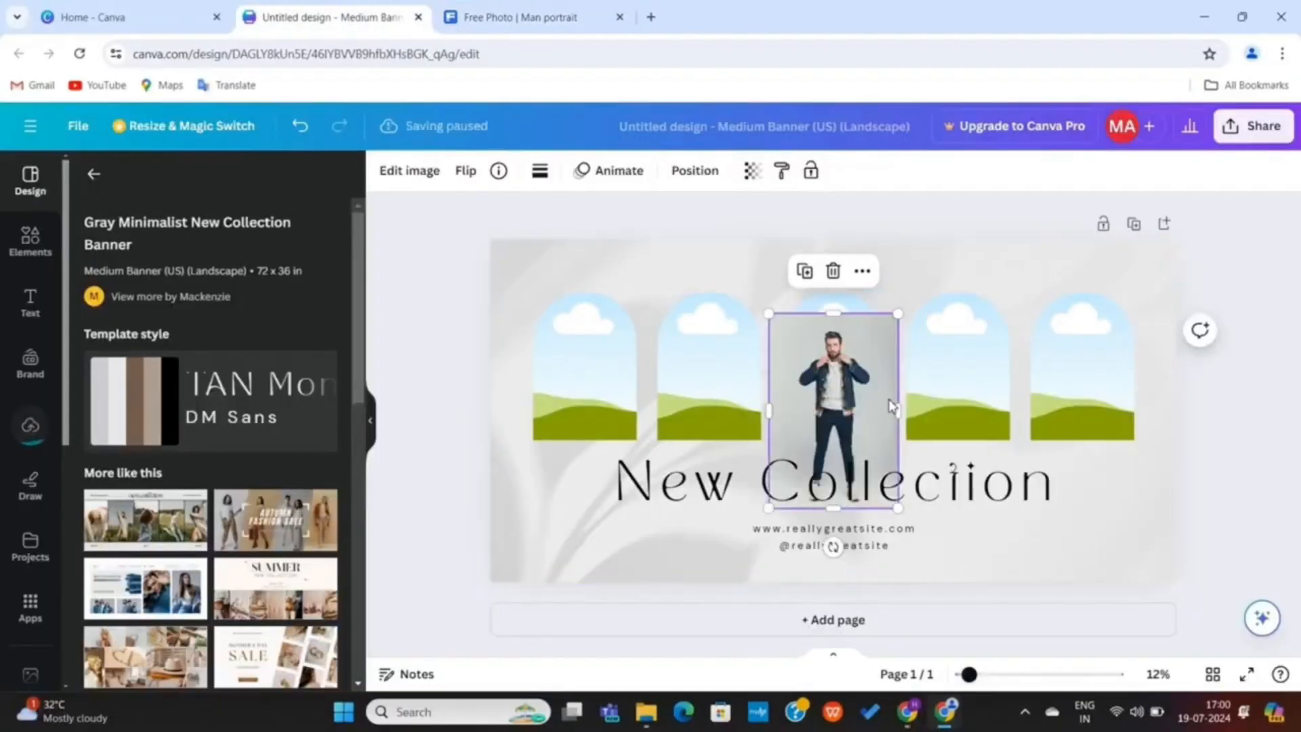
drag(857, 415, 605, 379)
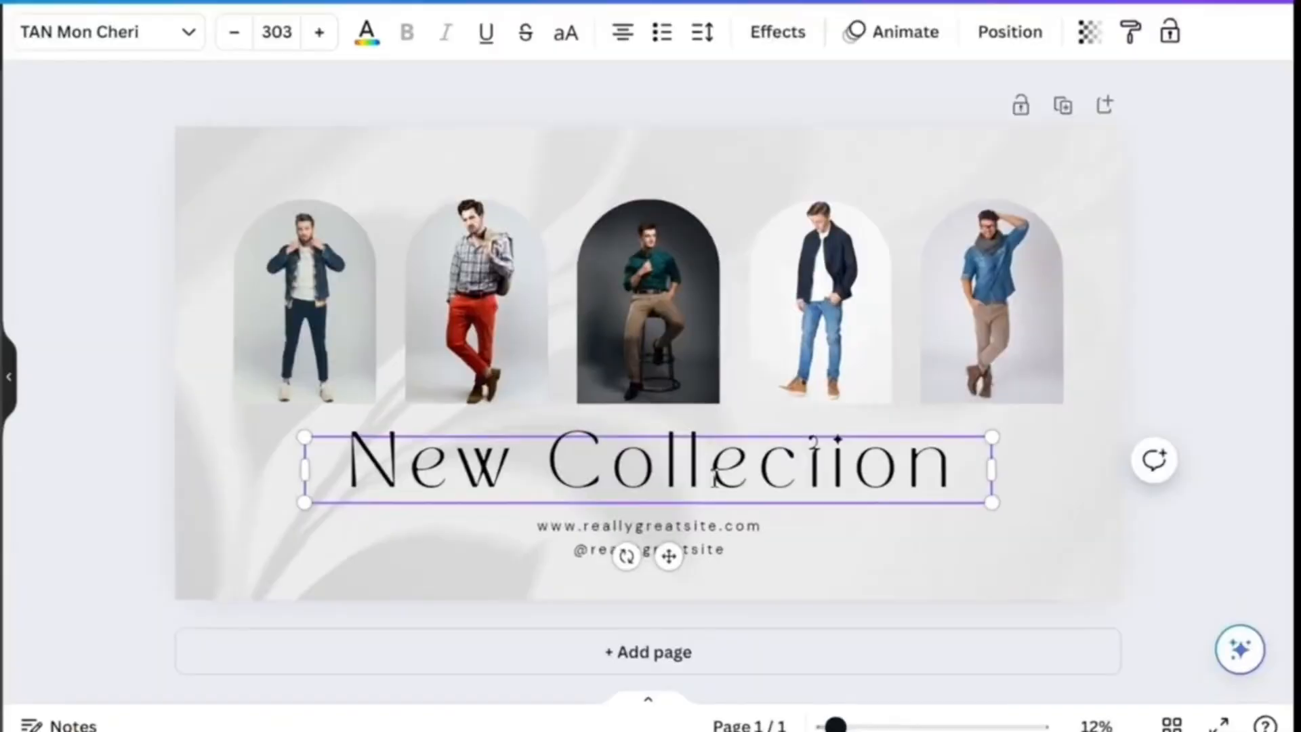
Step: Change the banner's heading to "New Arrivals"
double_click(715, 478)
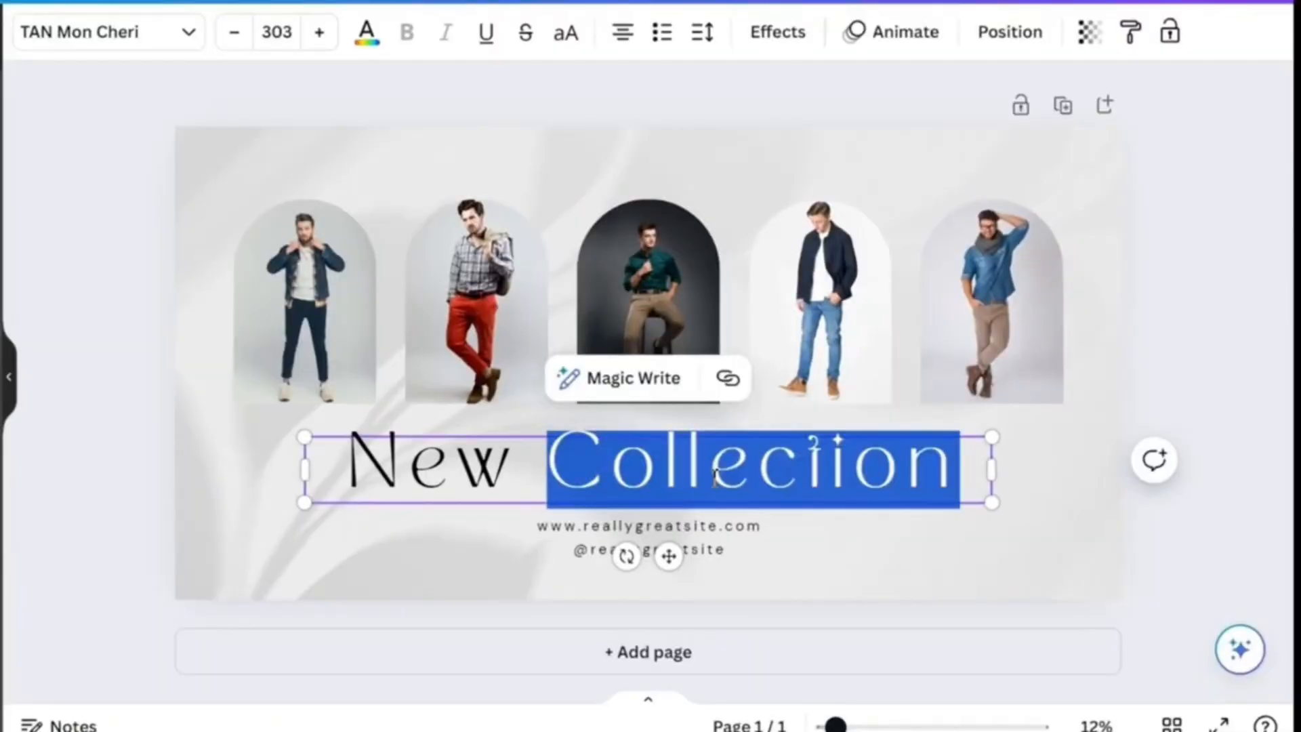
text(Arrivals)
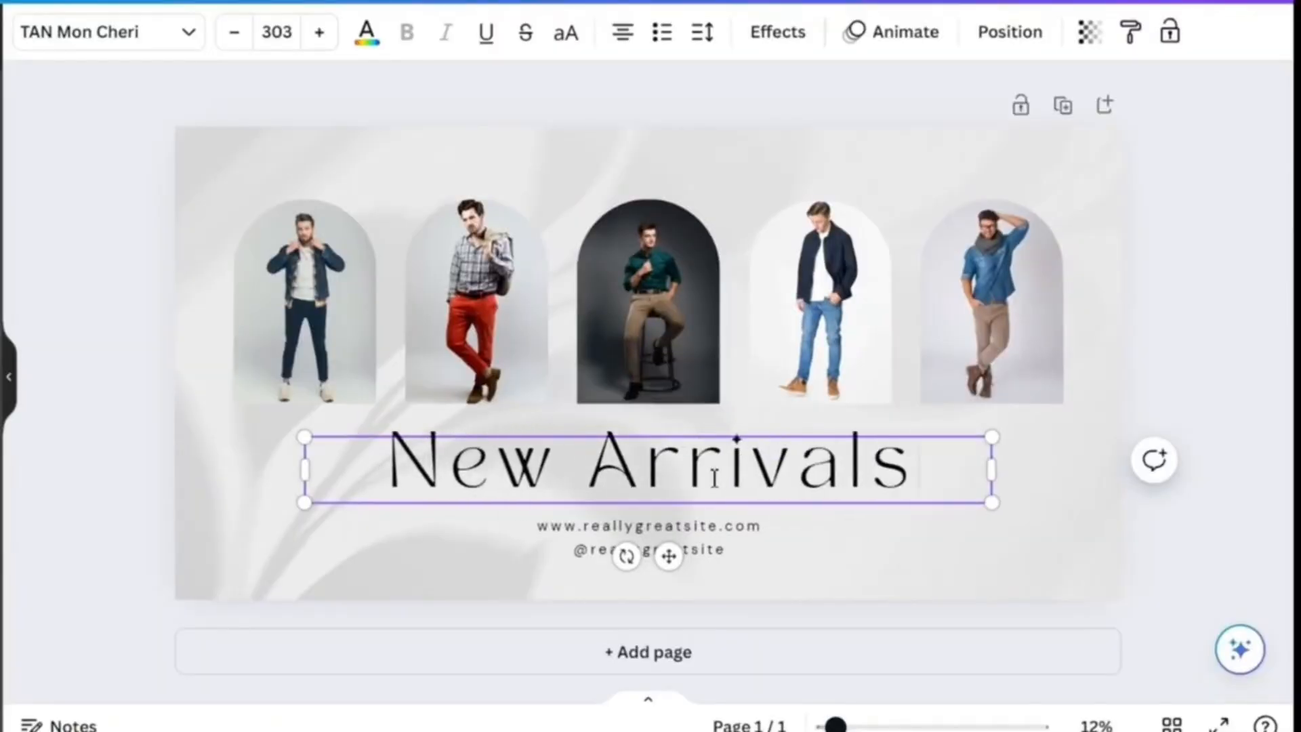
Step: Delete the website address and the social handle lines below the "New Arrivals" heading
click(647, 527)
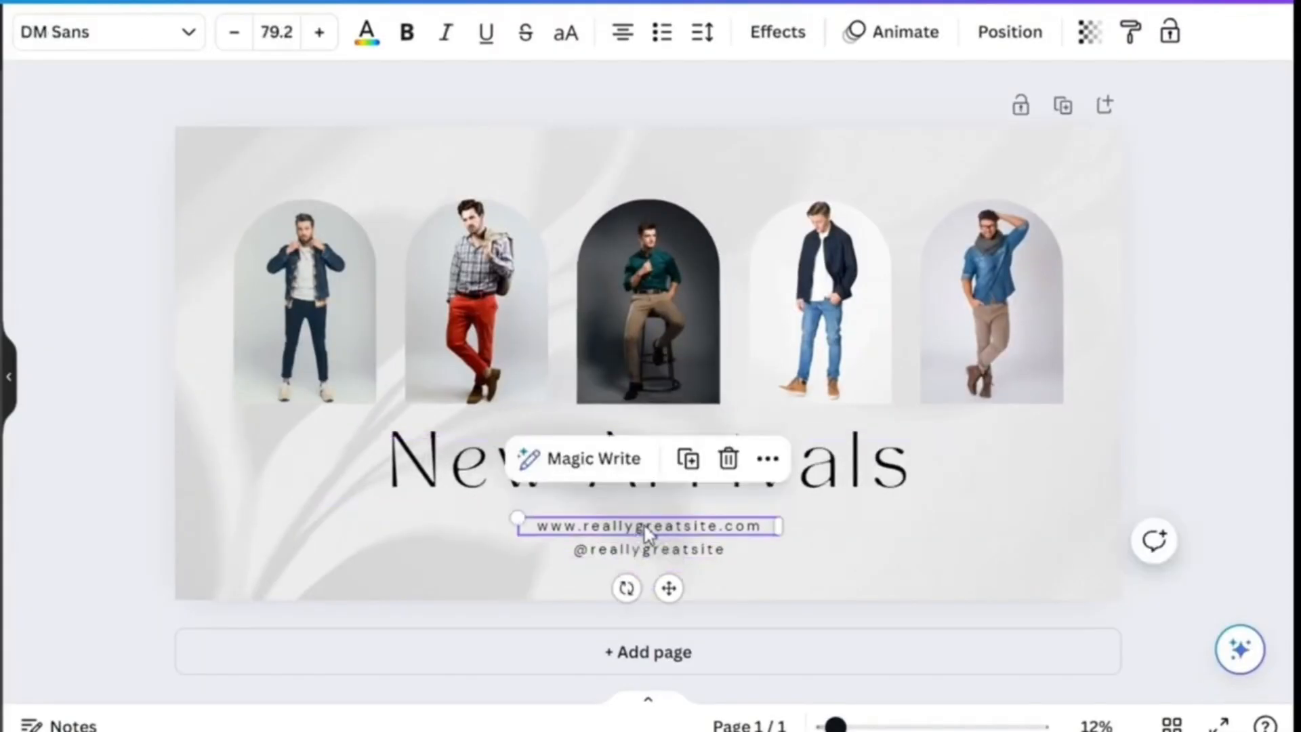
key(Delete)
click(641, 555)
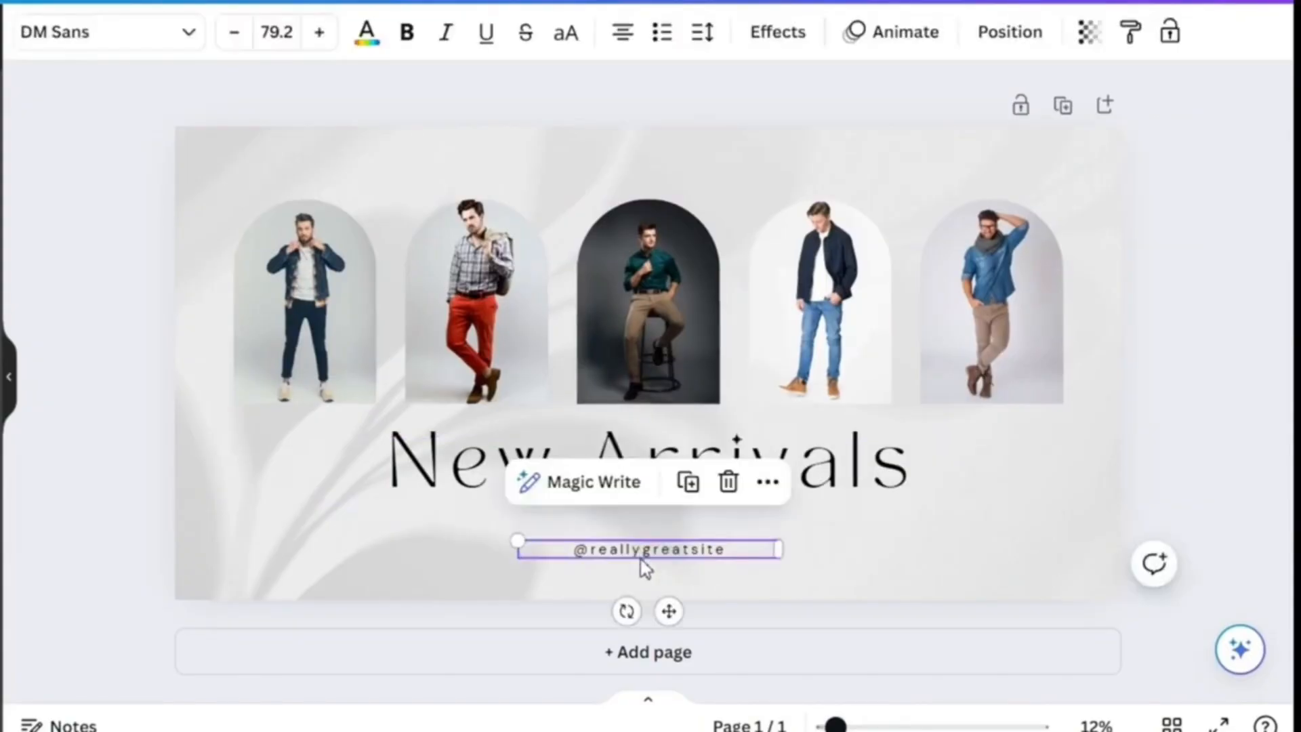
key(Delete)
Step: Try out alternative fonts, including Didact Gothic, on the "New Arrivals" heading
click(649, 463)
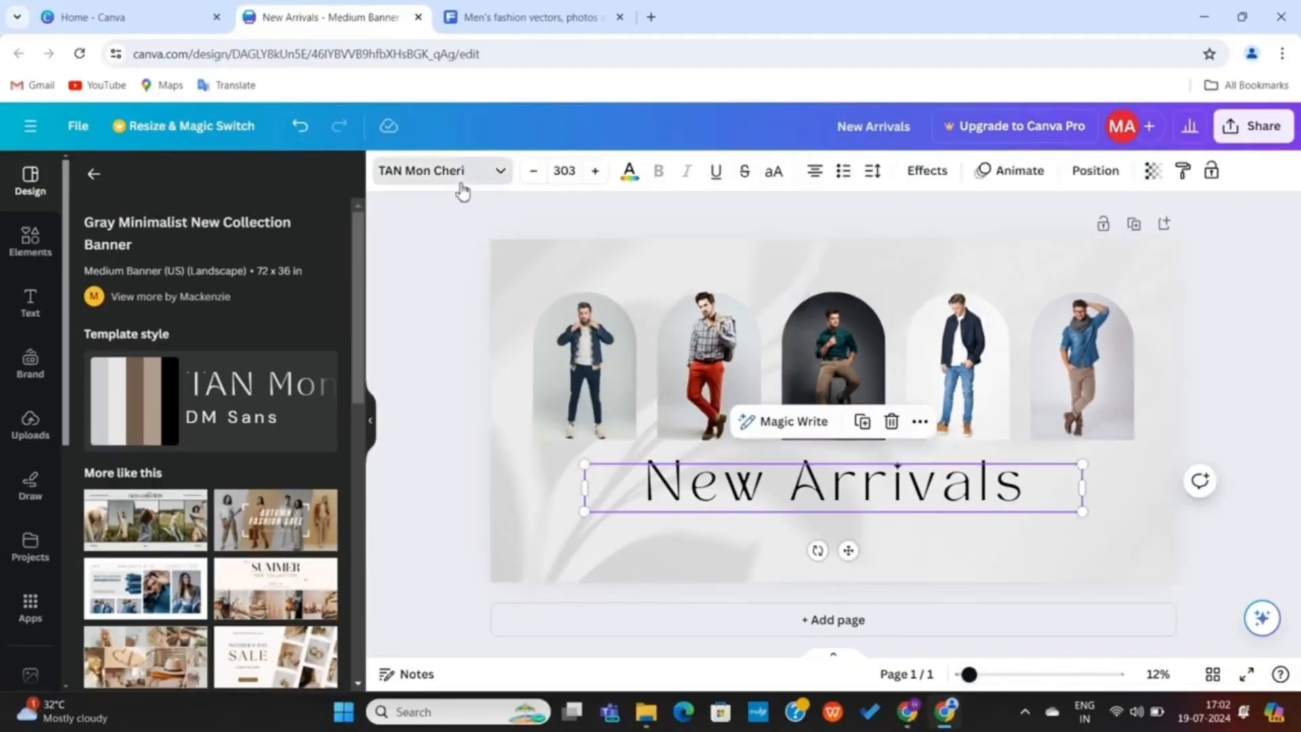
click(463, 179)
scroll(190, 474, down, 1)
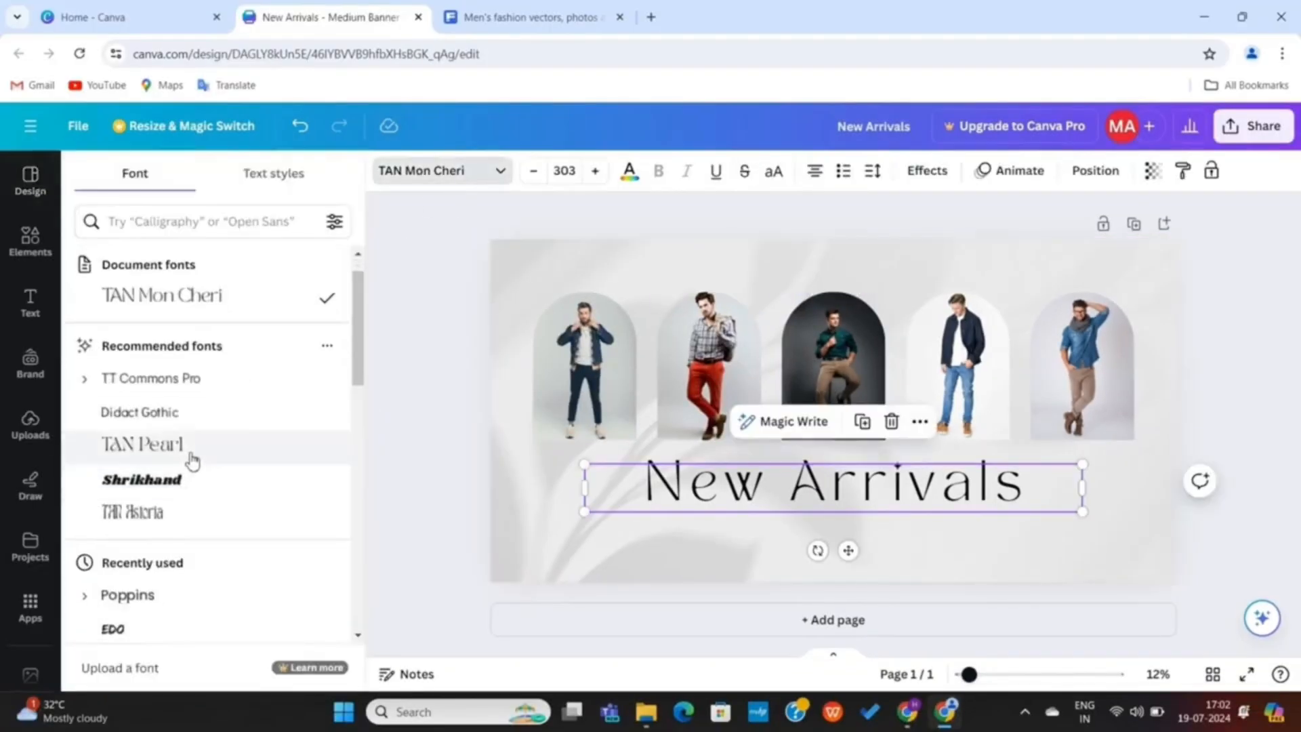
click(193, 415)
scroll(218, 517, down, 3)
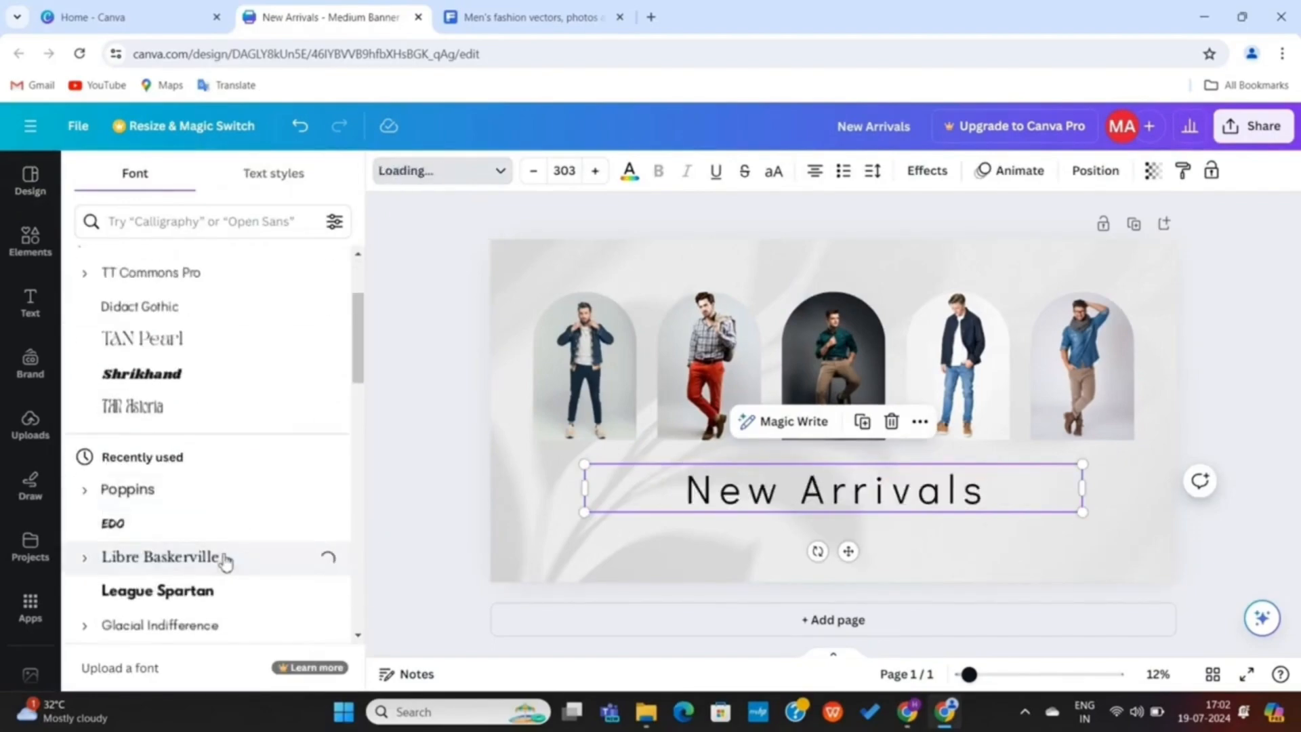
click(226, 590)
scroll(253, 517, down, 5)
click(398, 367)
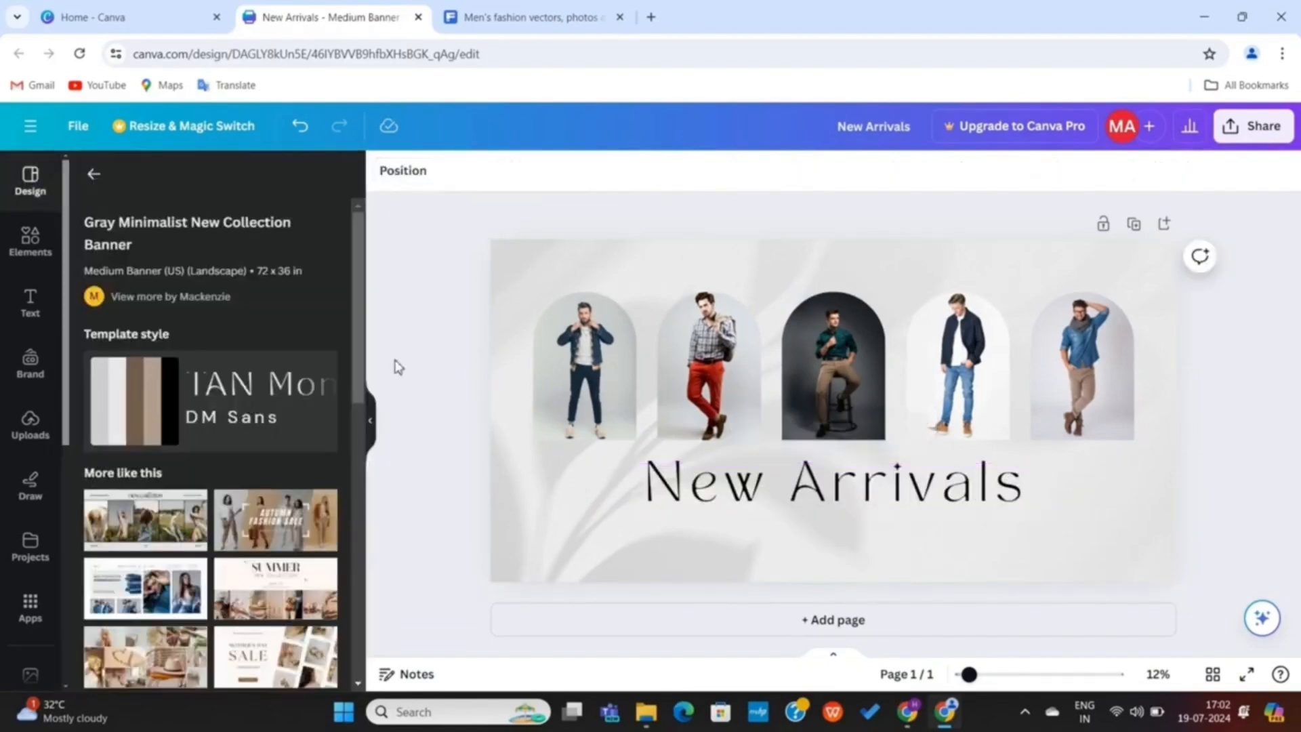
Step: Download the finished banner design as a PNG file
click(769, 272)
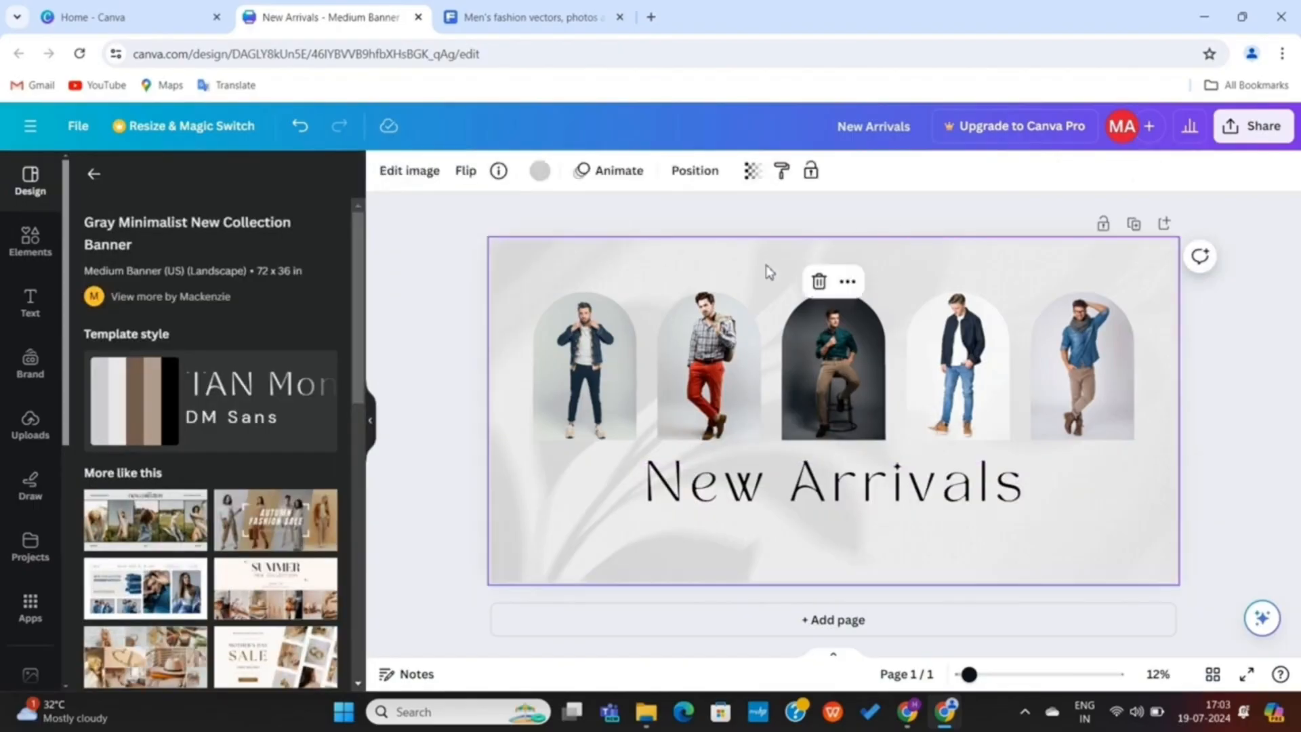
click(1259, 131)
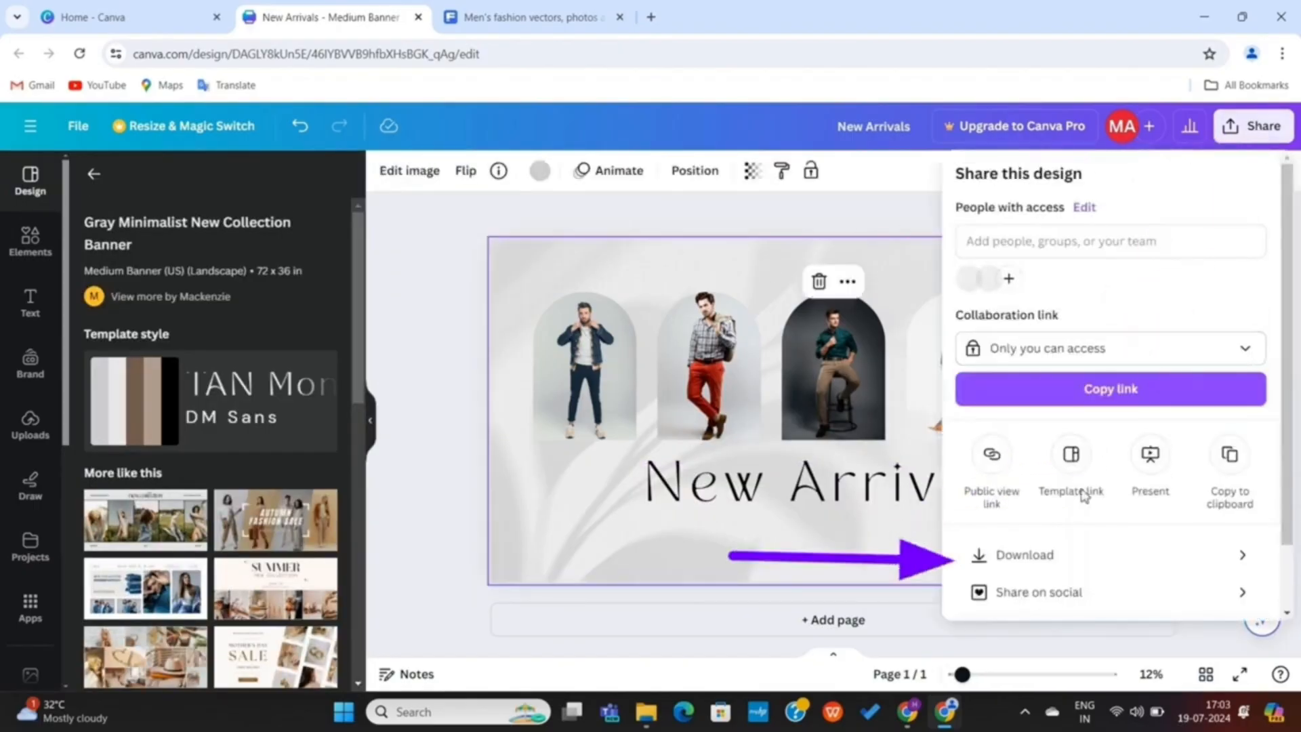
click(1058, 555)
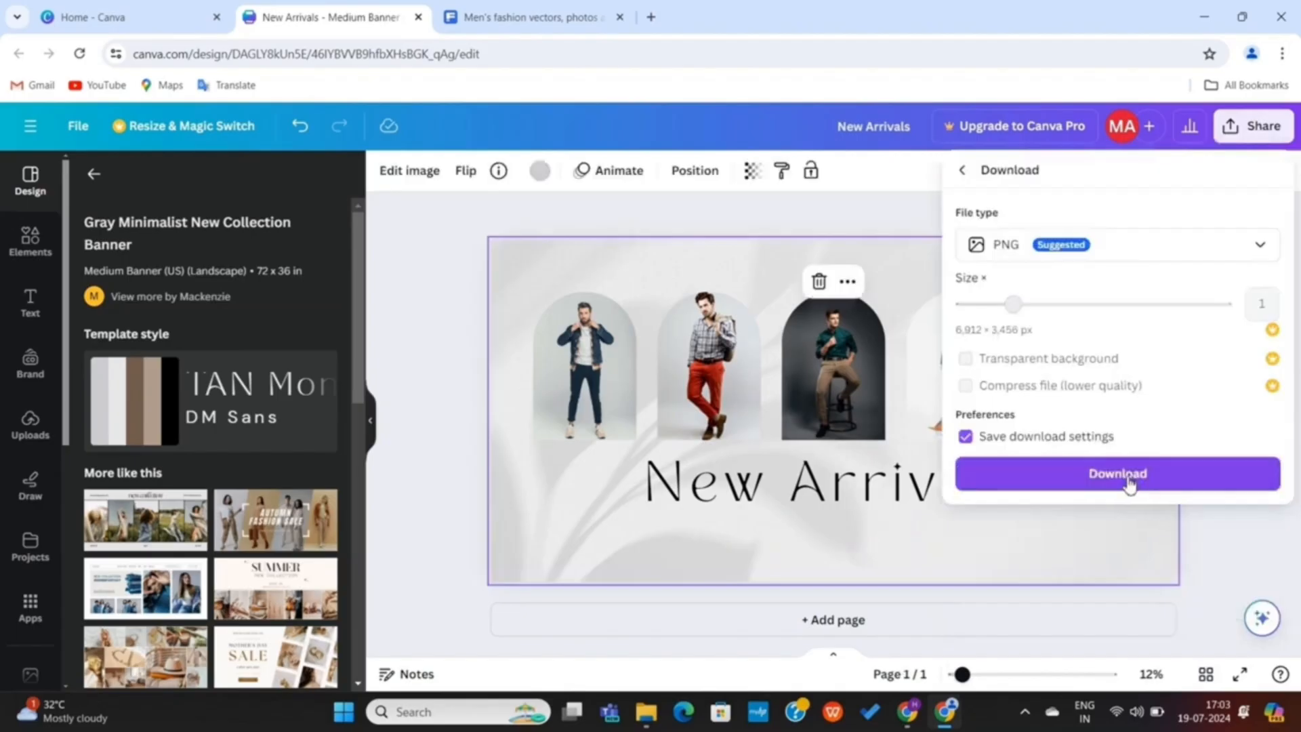
click(1130, 478)
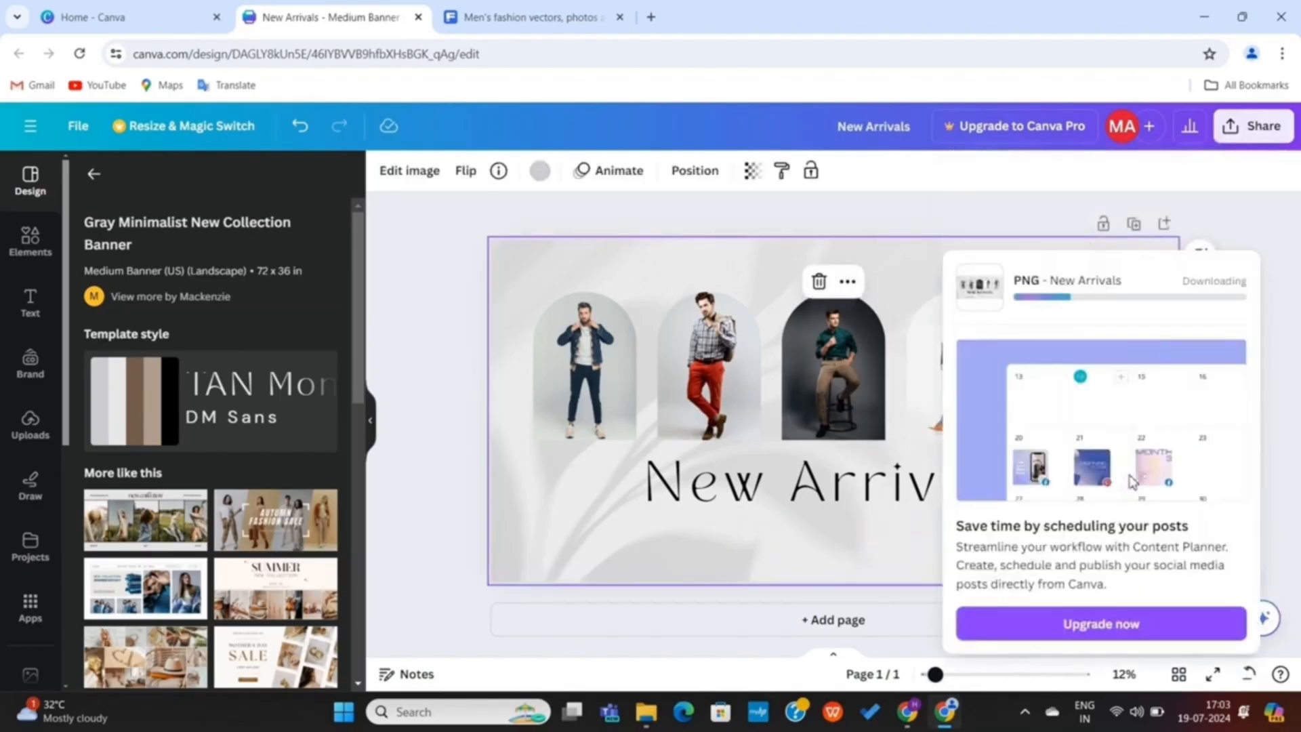
Step: Try various default solid colors and gradients as the recolor of the banner's background image
click(540, 171)
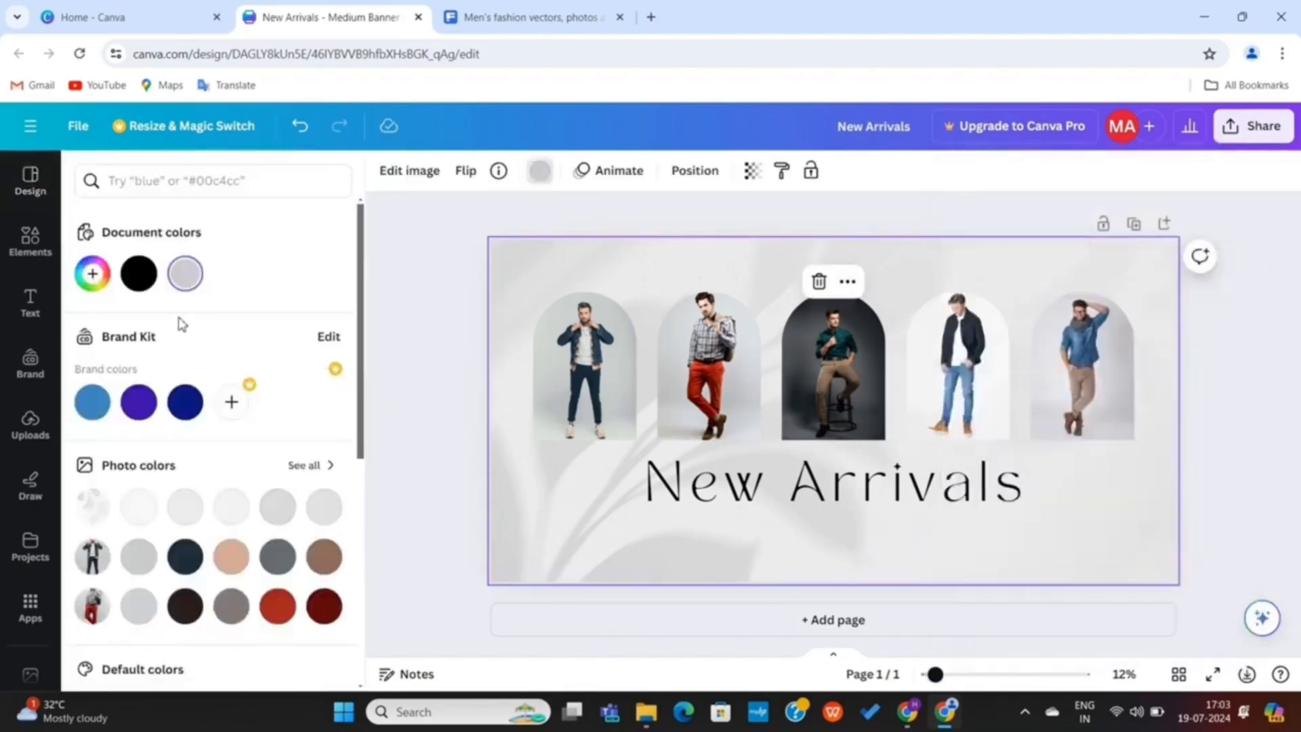
scroll(271, 573, down, 5)
click(139, 482)
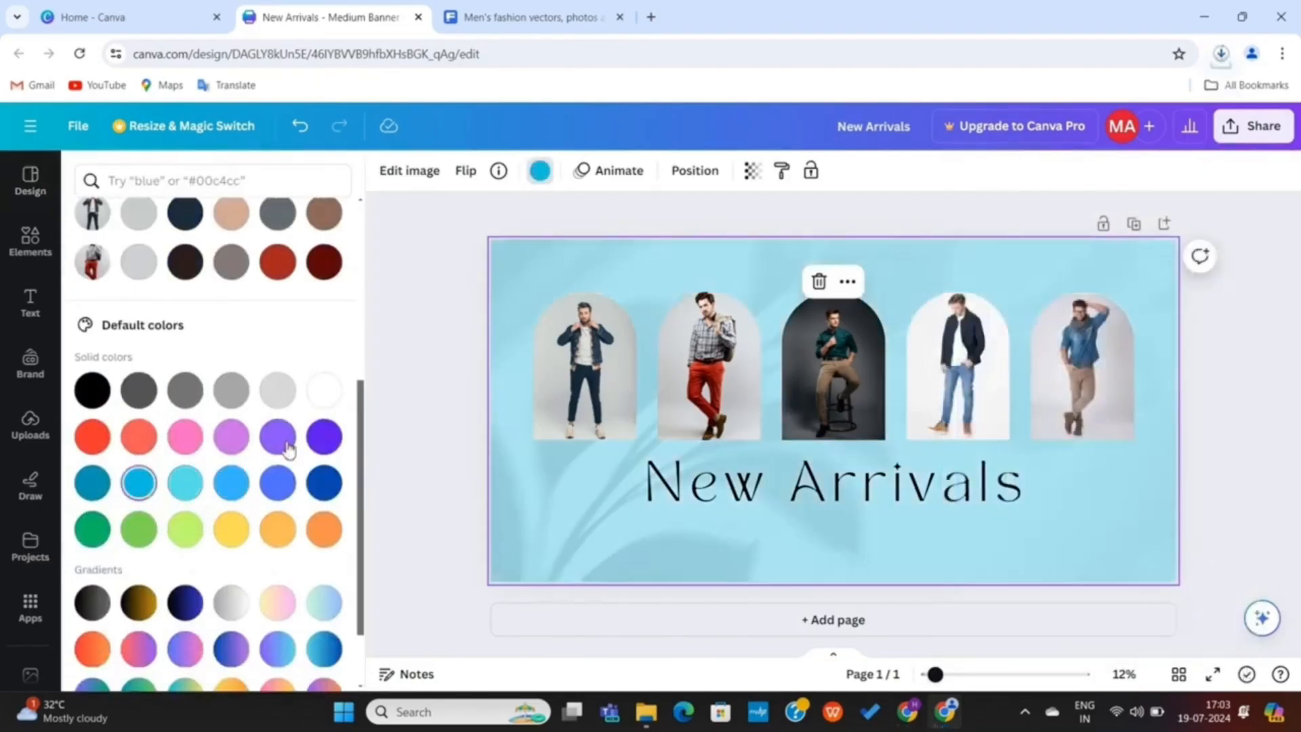
click(283, 440)
scroll(271, 597, down, 1)
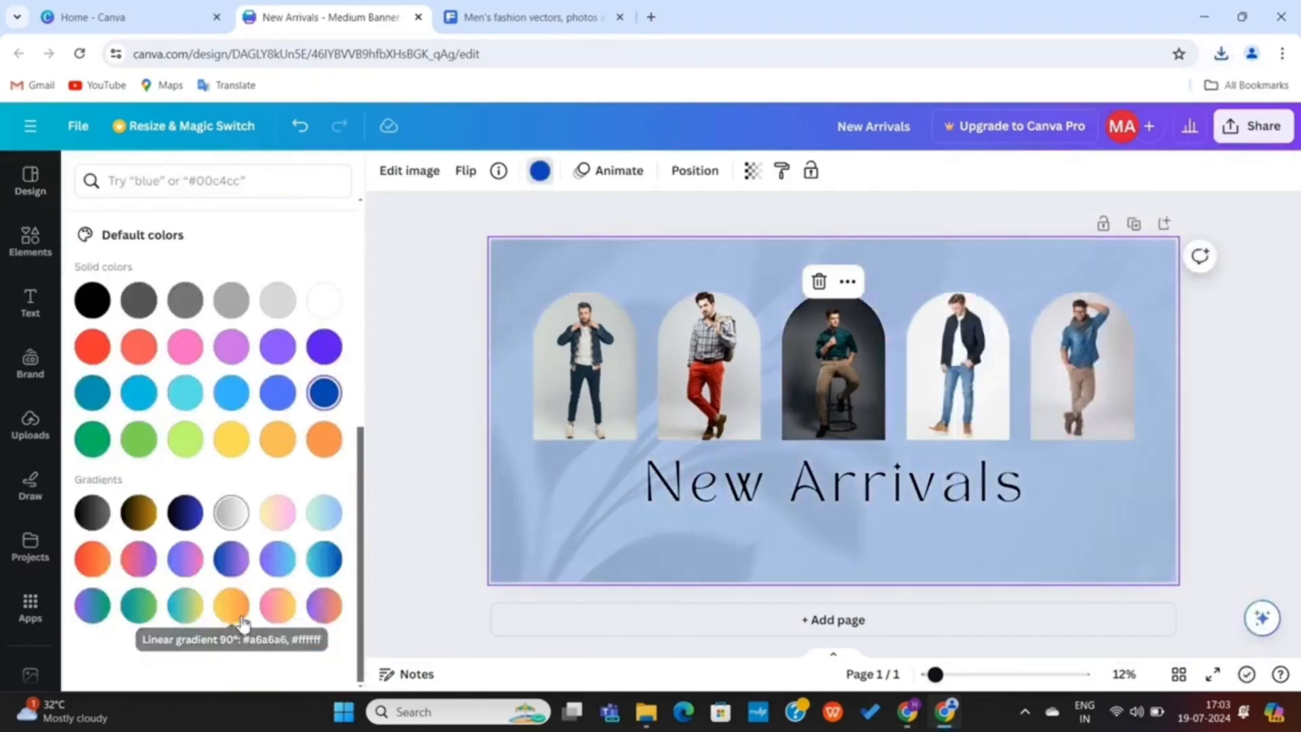
click(231, 513)
click(283, 559)
click(327, 564)
click(236, 515)
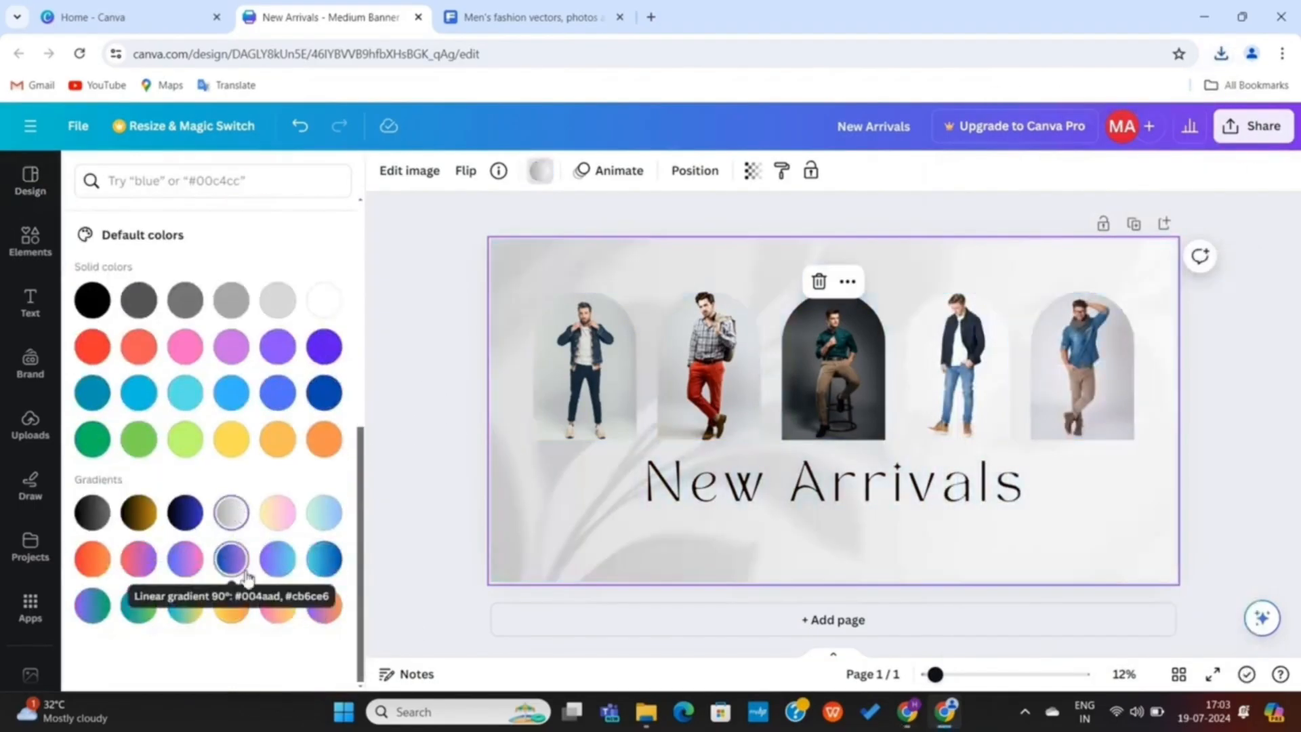
click(231, 607)
click(178, 612)
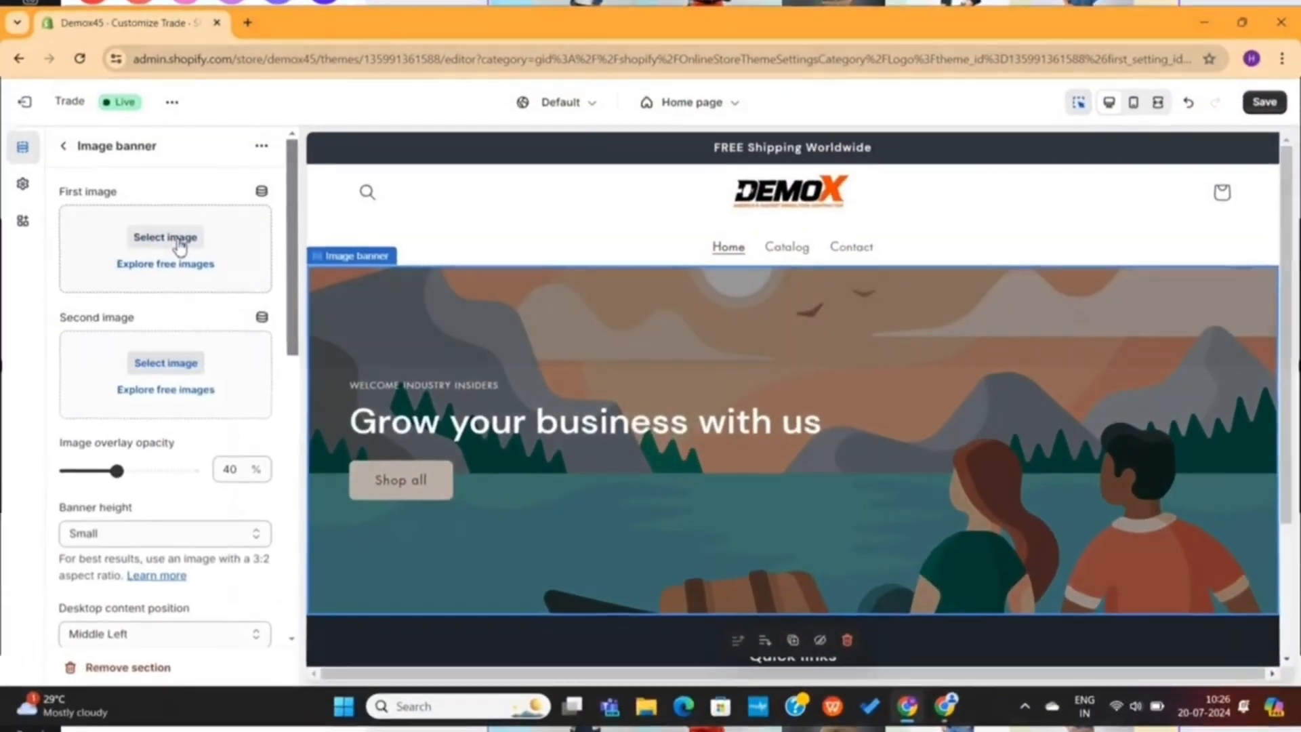
Step: In the Shopify theme editor, upload the PNG file "1" from Downloads as the Image banner's first image
click(178, 241)
click(634, 287)
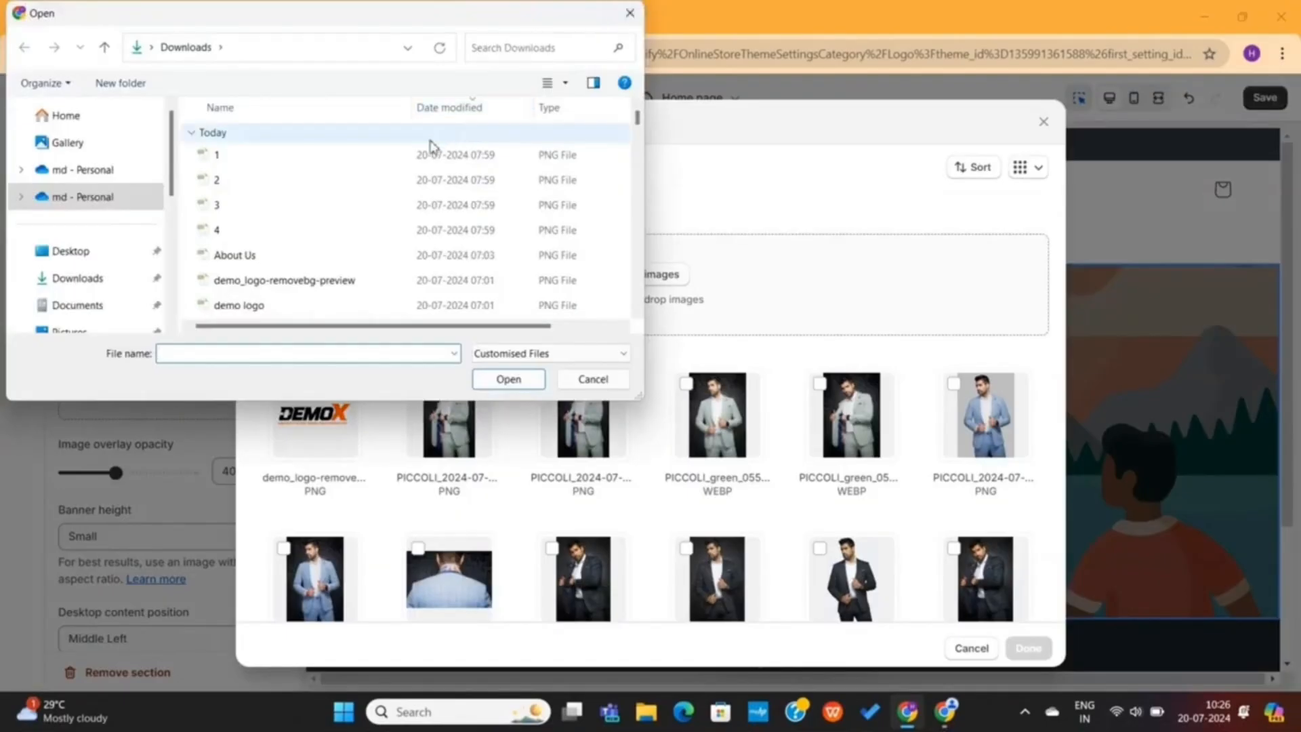
double_click(404, 157)
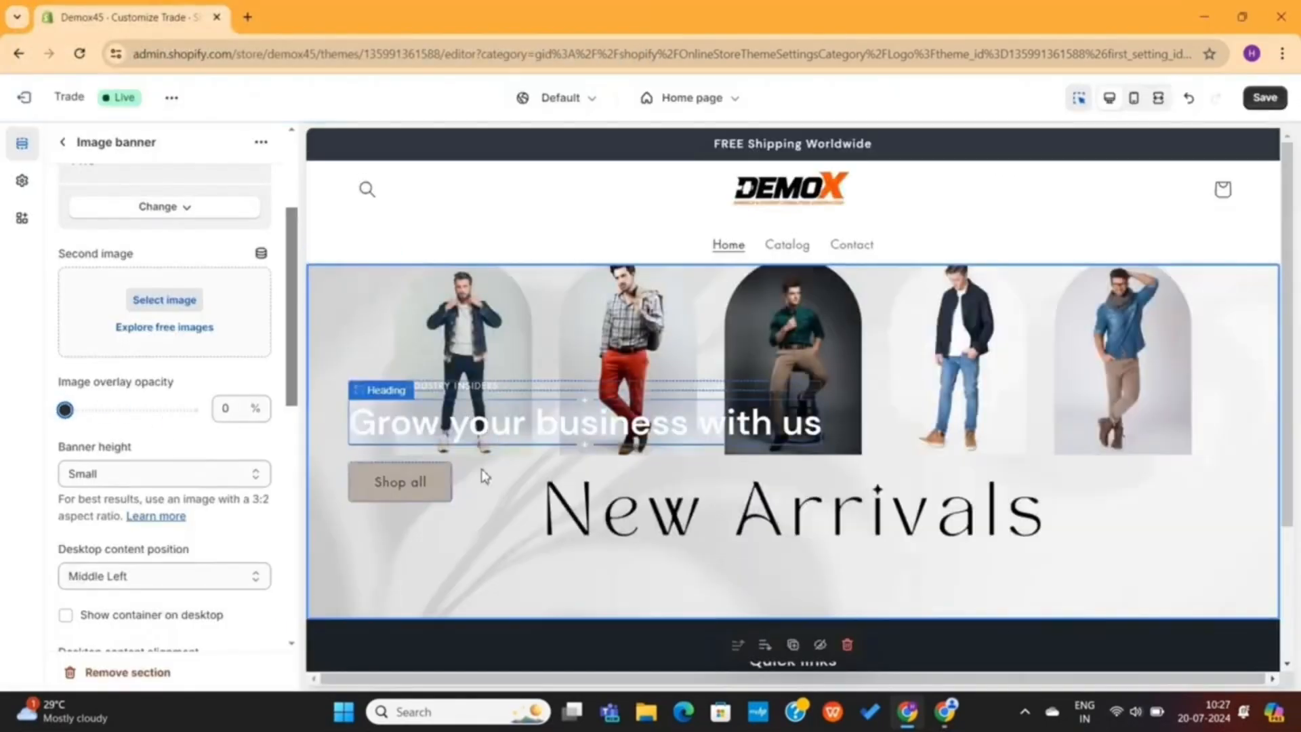
Step: Set the Image banner's height to Medium
scroll(180, 438, down, 1)
click(174, 455)
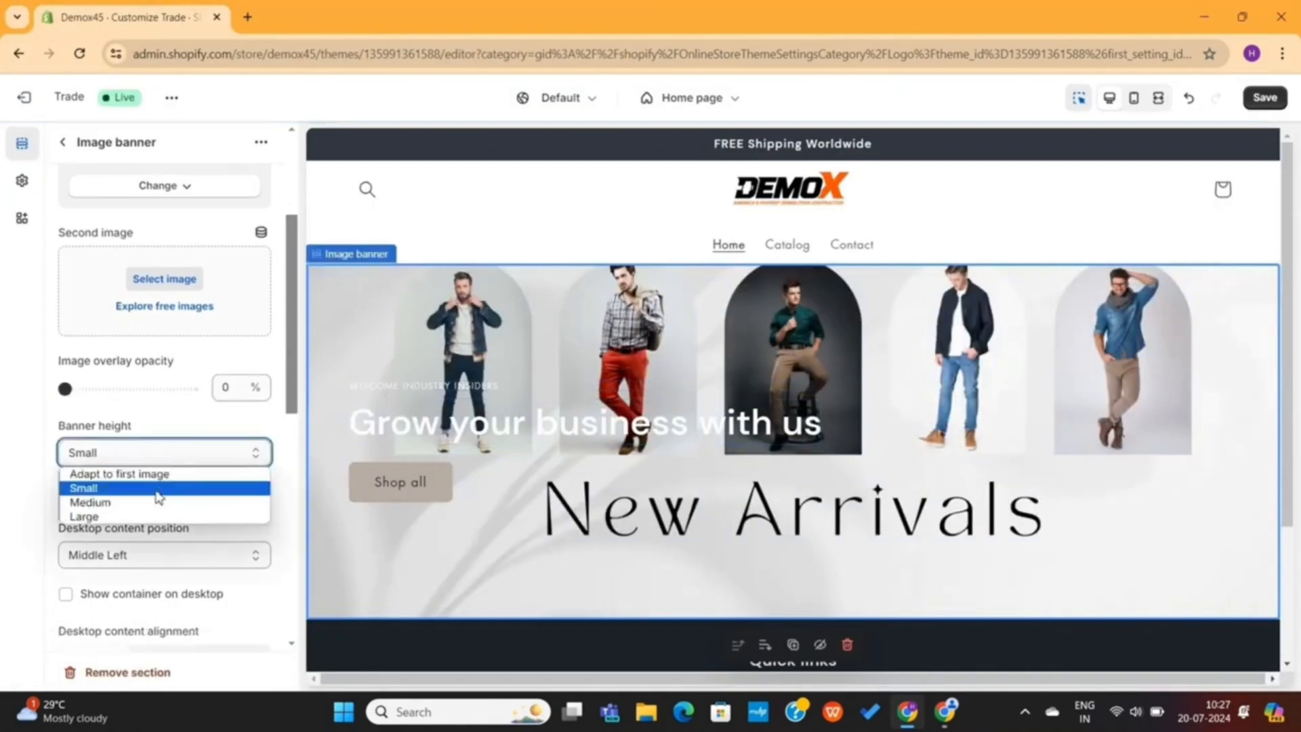
click(151, 501)
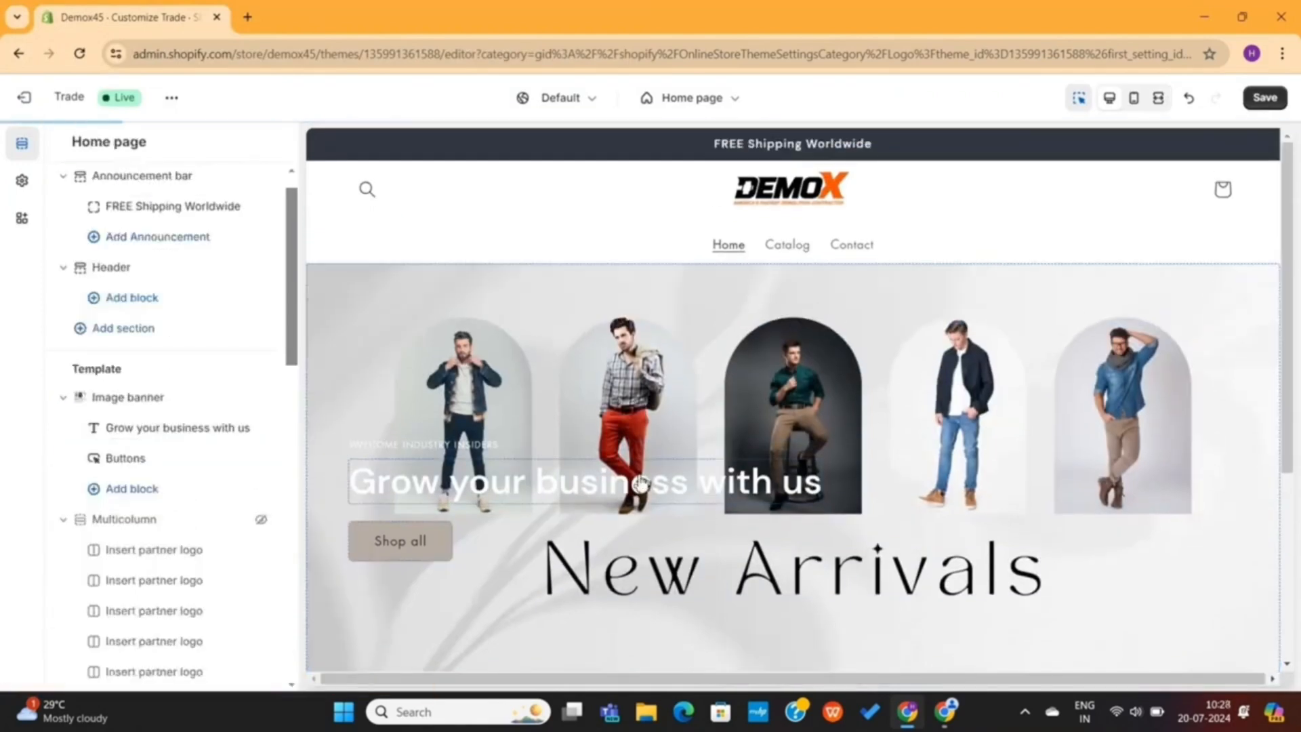
Step: Remove the "Grow your business with us" heading block from the Image banner
scroll(616, 485, down, 2)
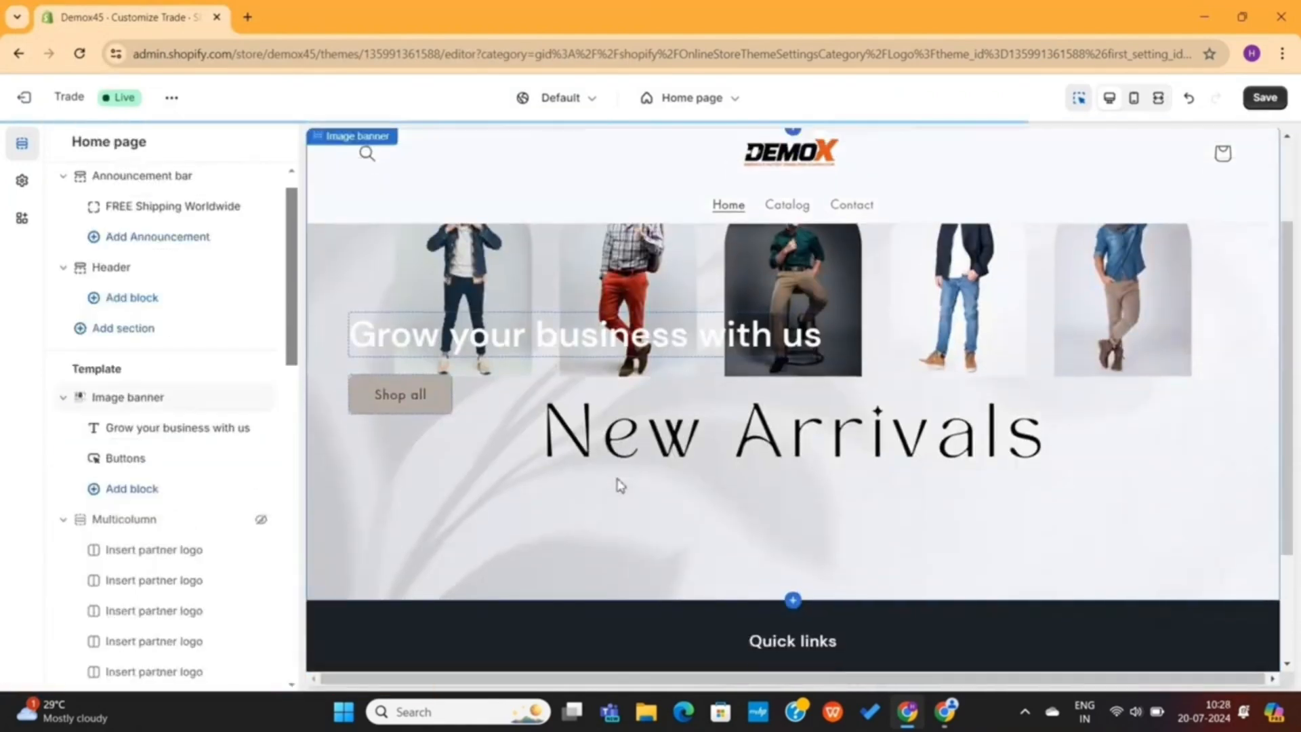
click(630, 332)
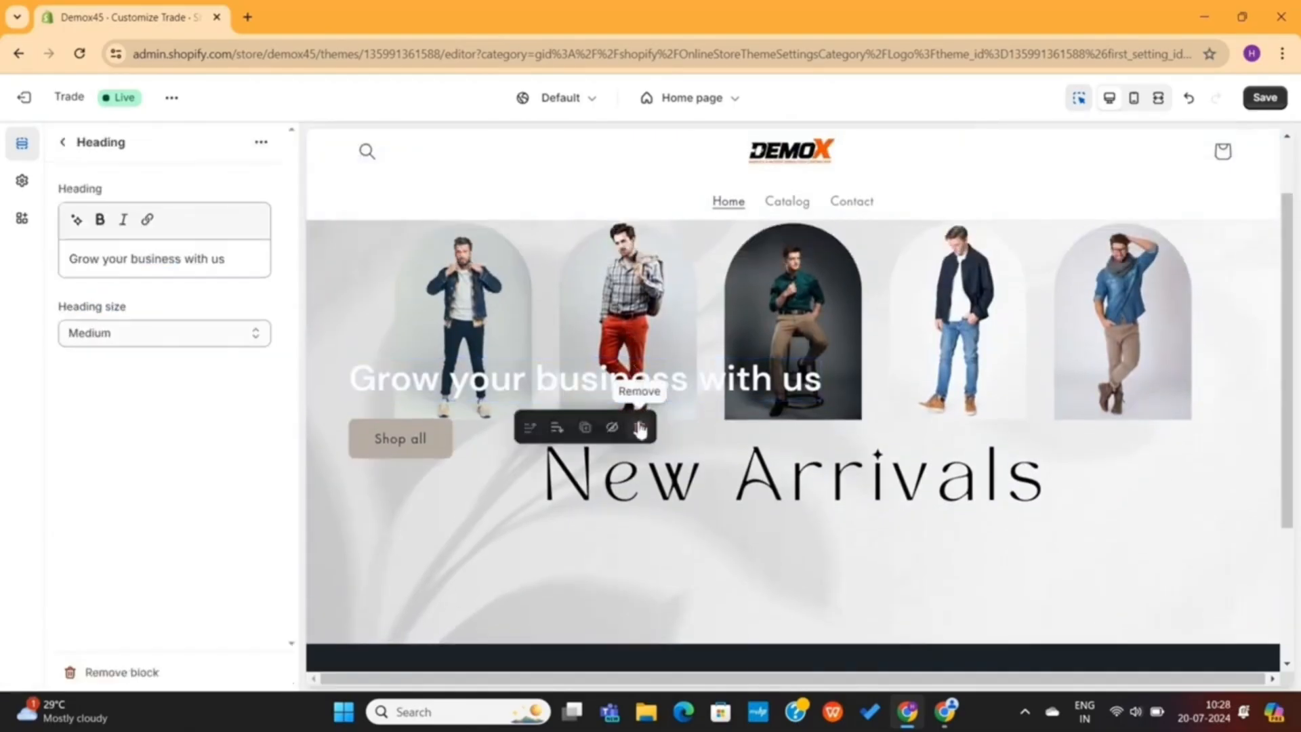
click(640, 428)
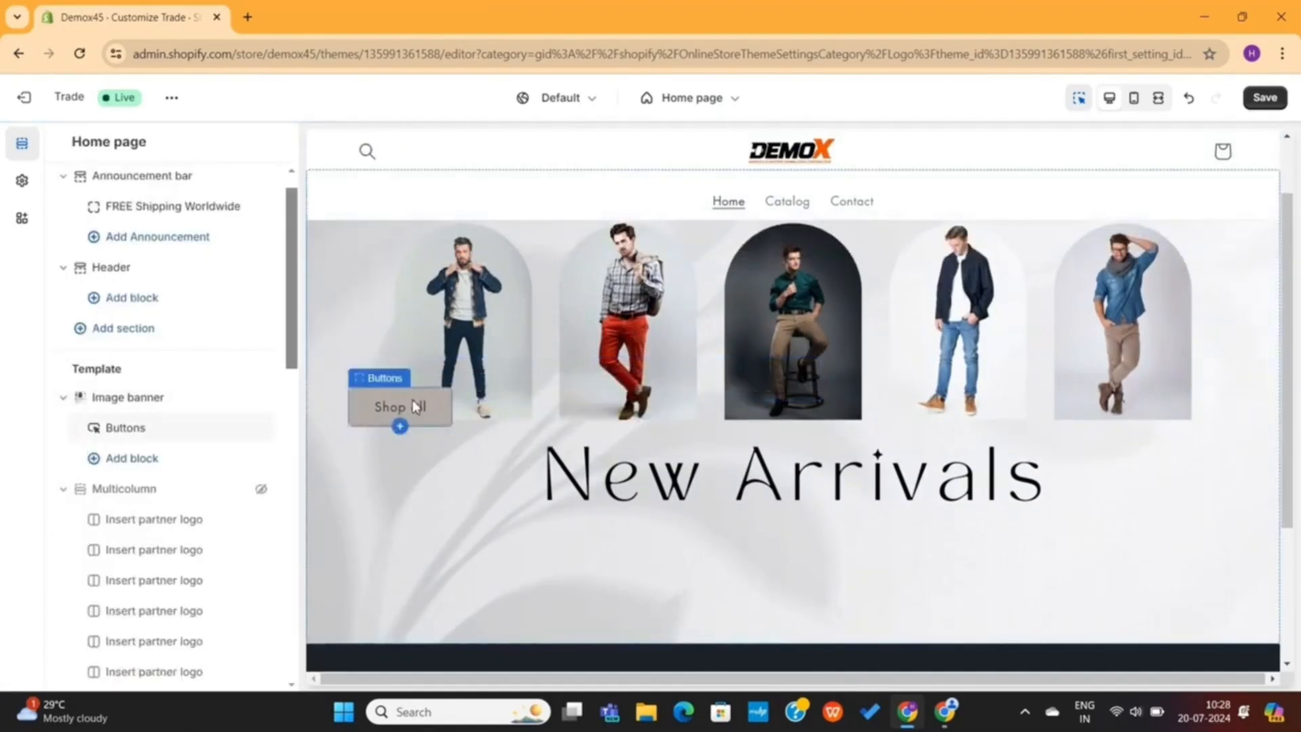
Step: Change the banner button's first label to "Shop Now" and link it to one of the store's collections
click(427, 413)
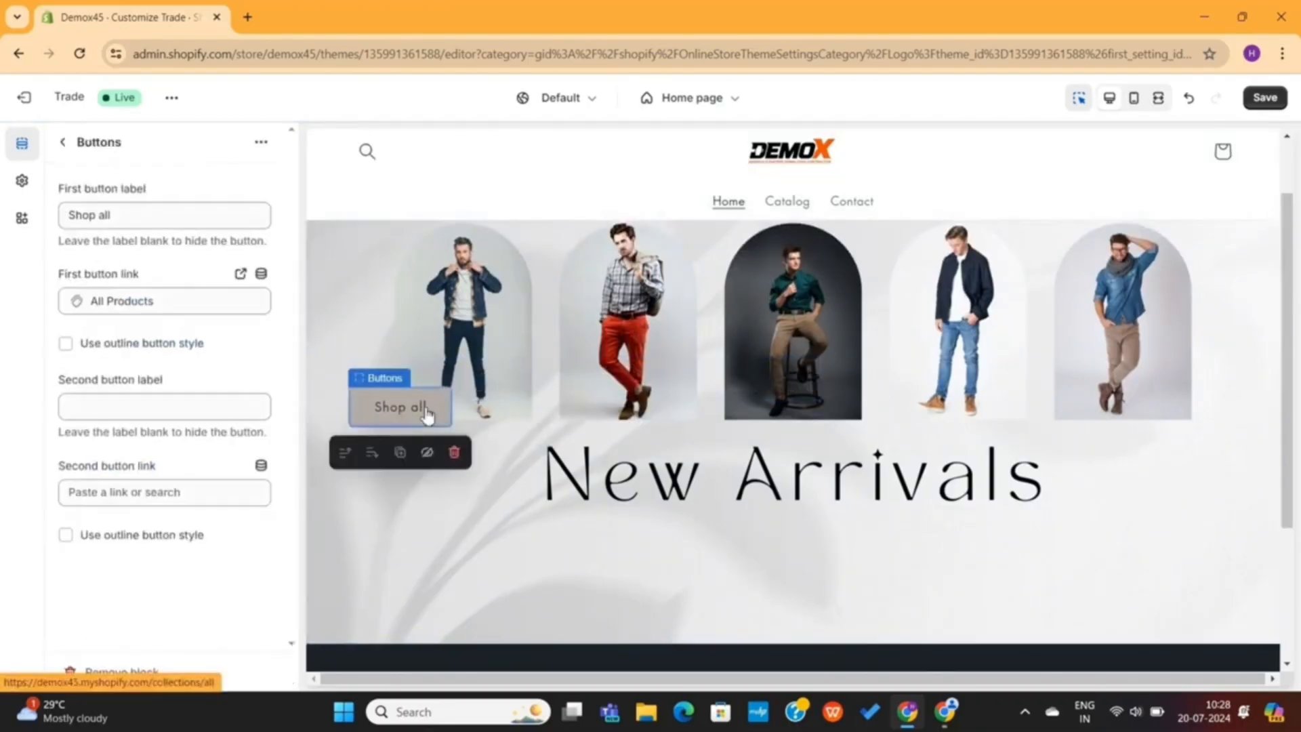
triple_click(135, 223)
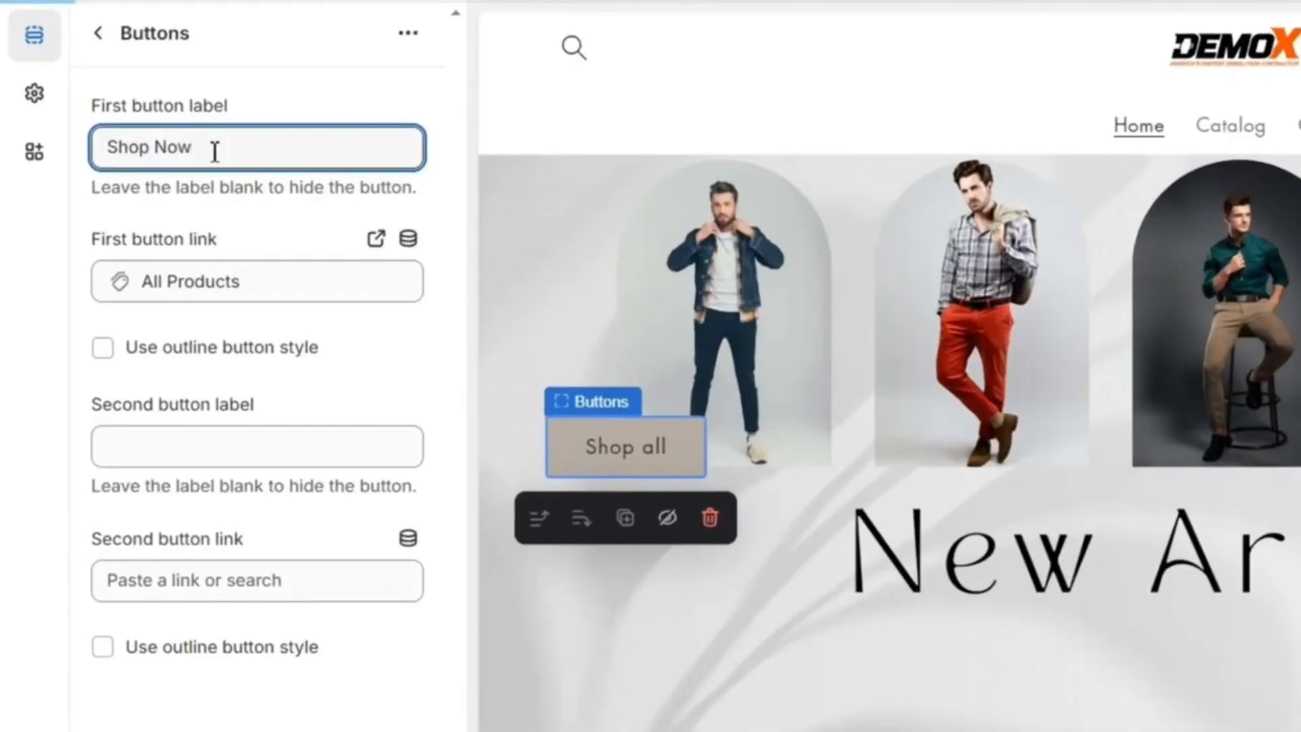
text(Shop Now)
click(232, 282)
click(233, 342)
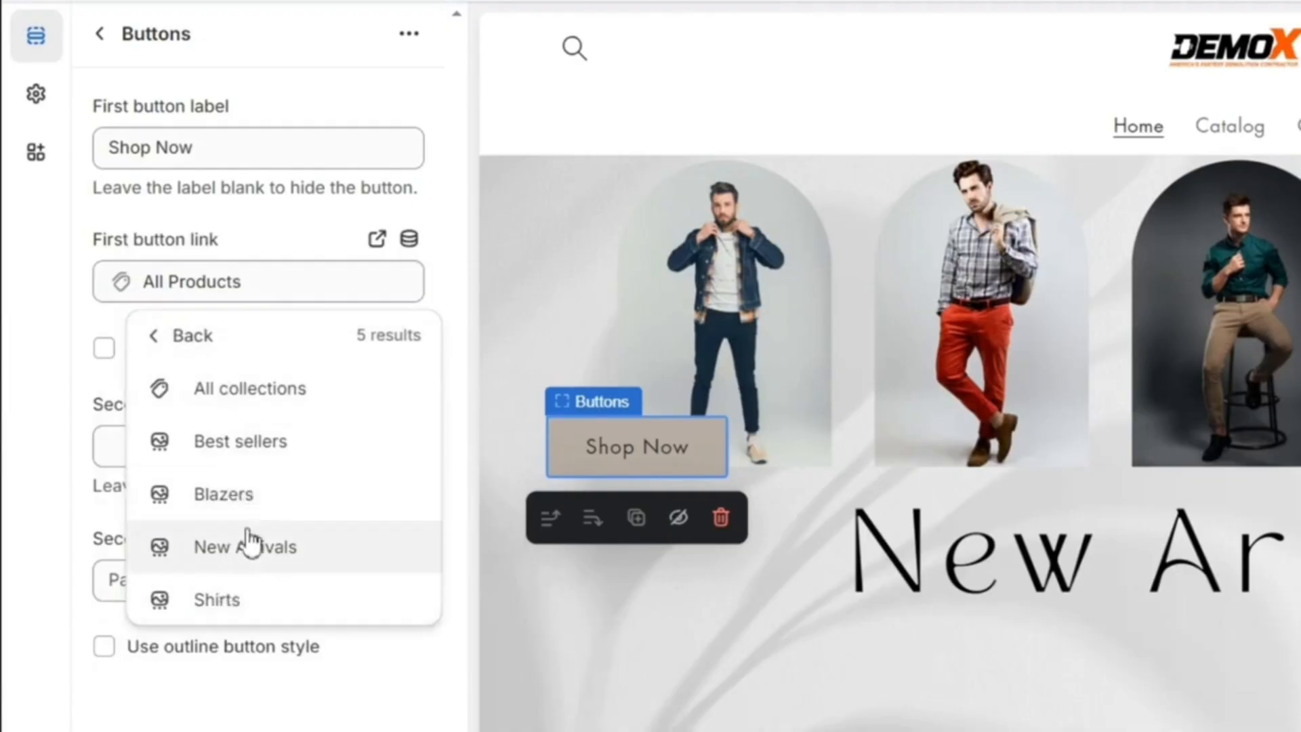
click(237, 599)
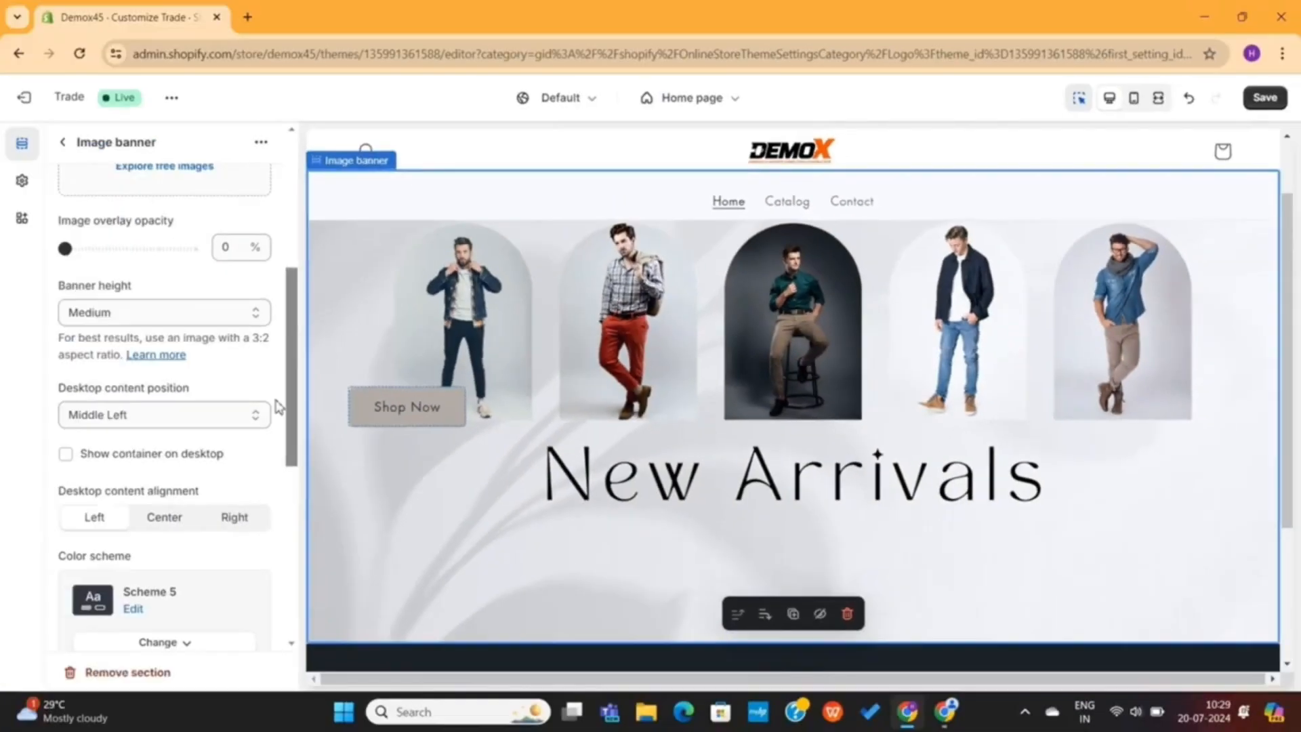
Step: Try Bottom Right against Bottom Center as the banner's desktop content position, settling on Bottom Center
click(169, 425)
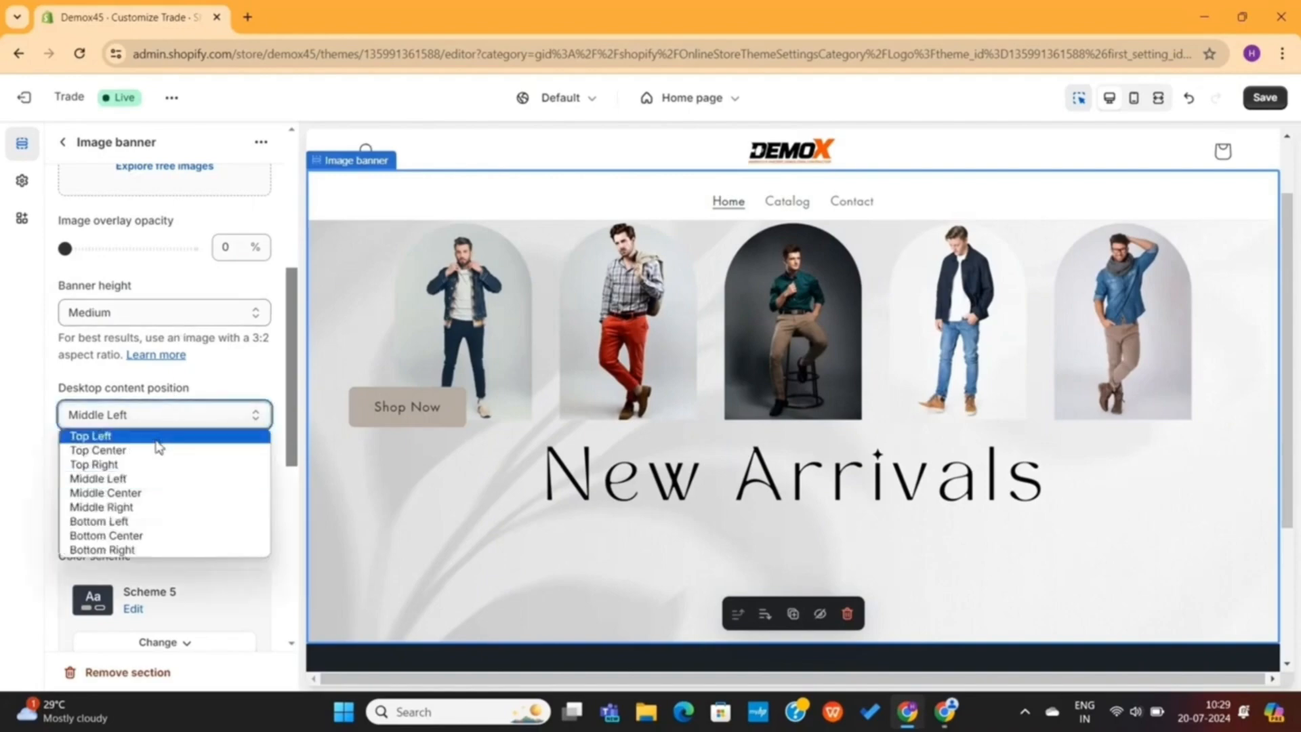
click(134, 536)
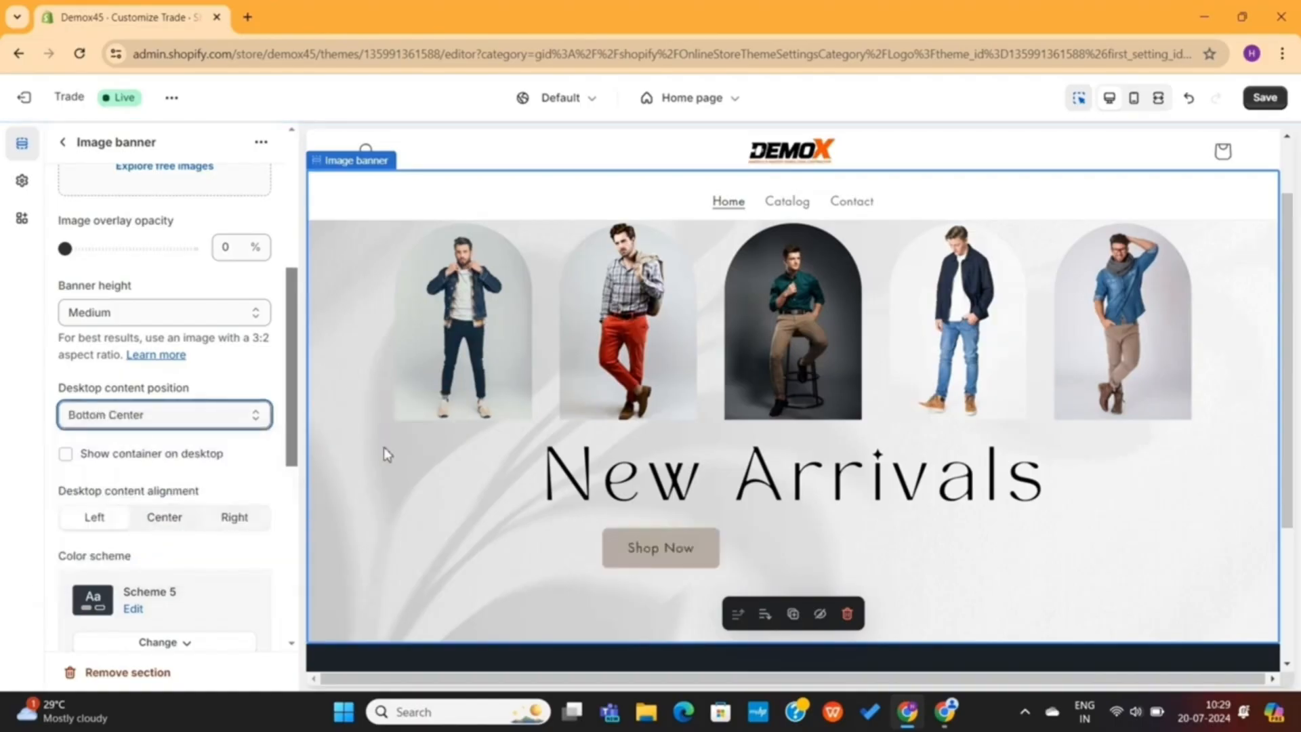
click(164, 414)
click(145, 549)
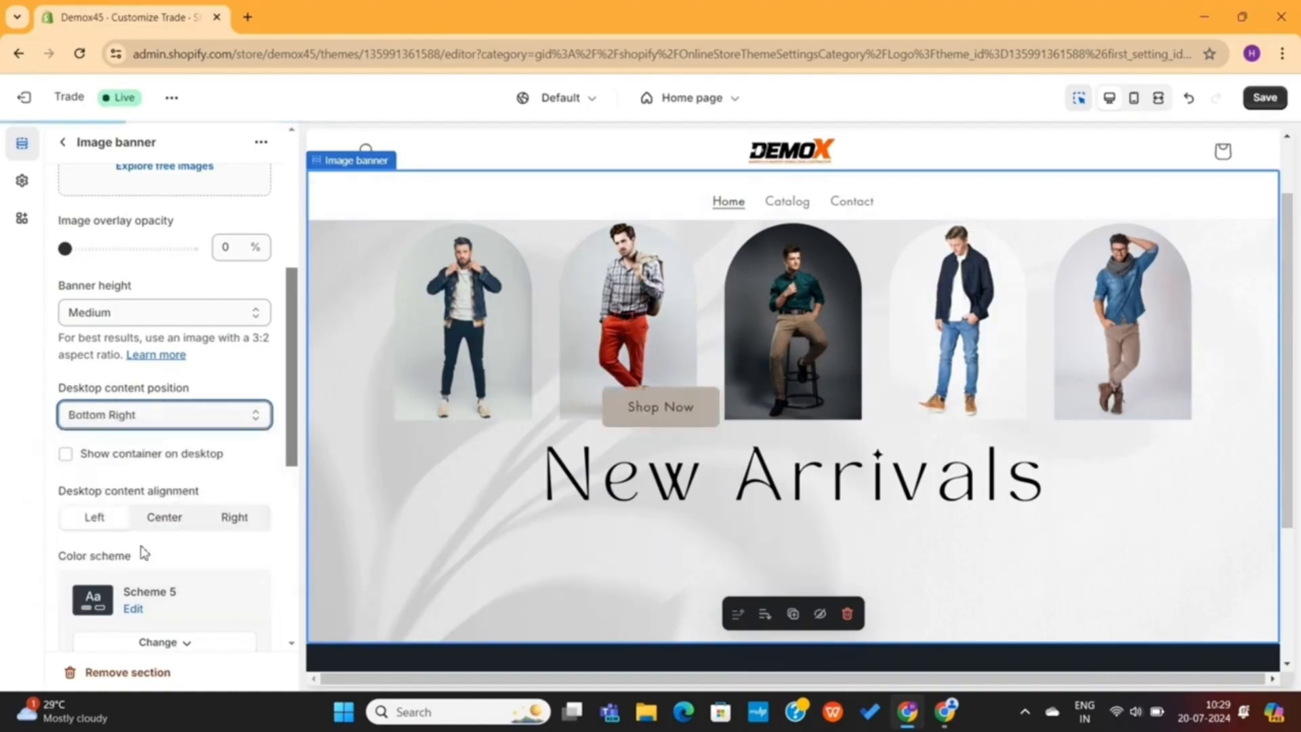
click(184, 416)
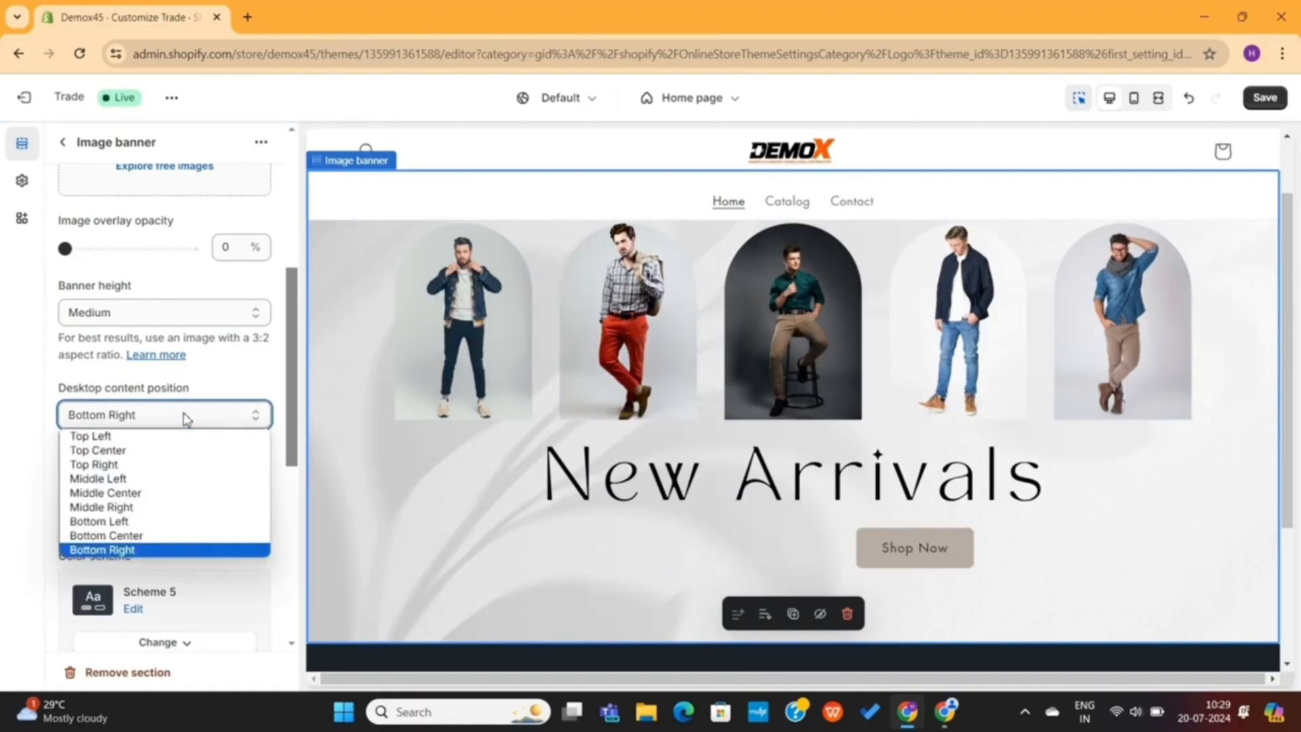
click(157, 543)
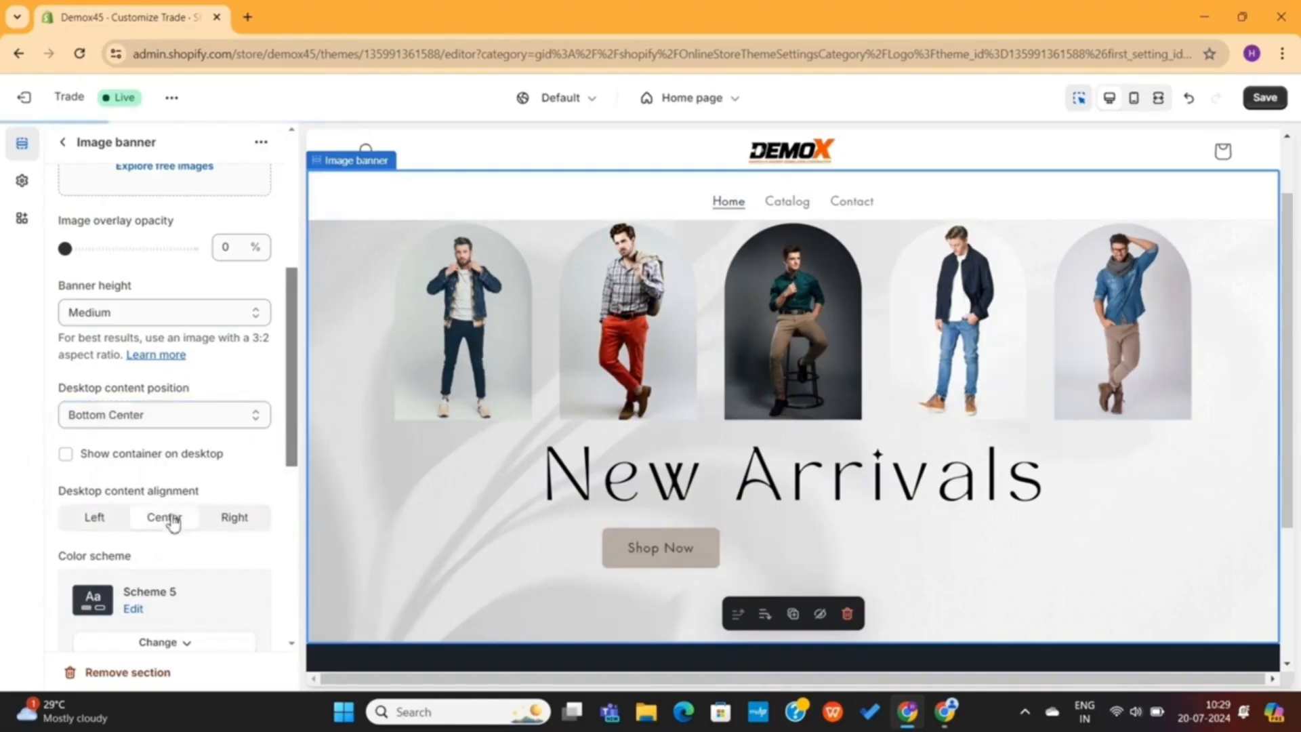
Step: Try Scheme 4, Scheme 3 and Scheme 2 as the Image banner's color scheme, ending with Scheme 1
scroll(170, 488, down, 4)
click(178, 385)
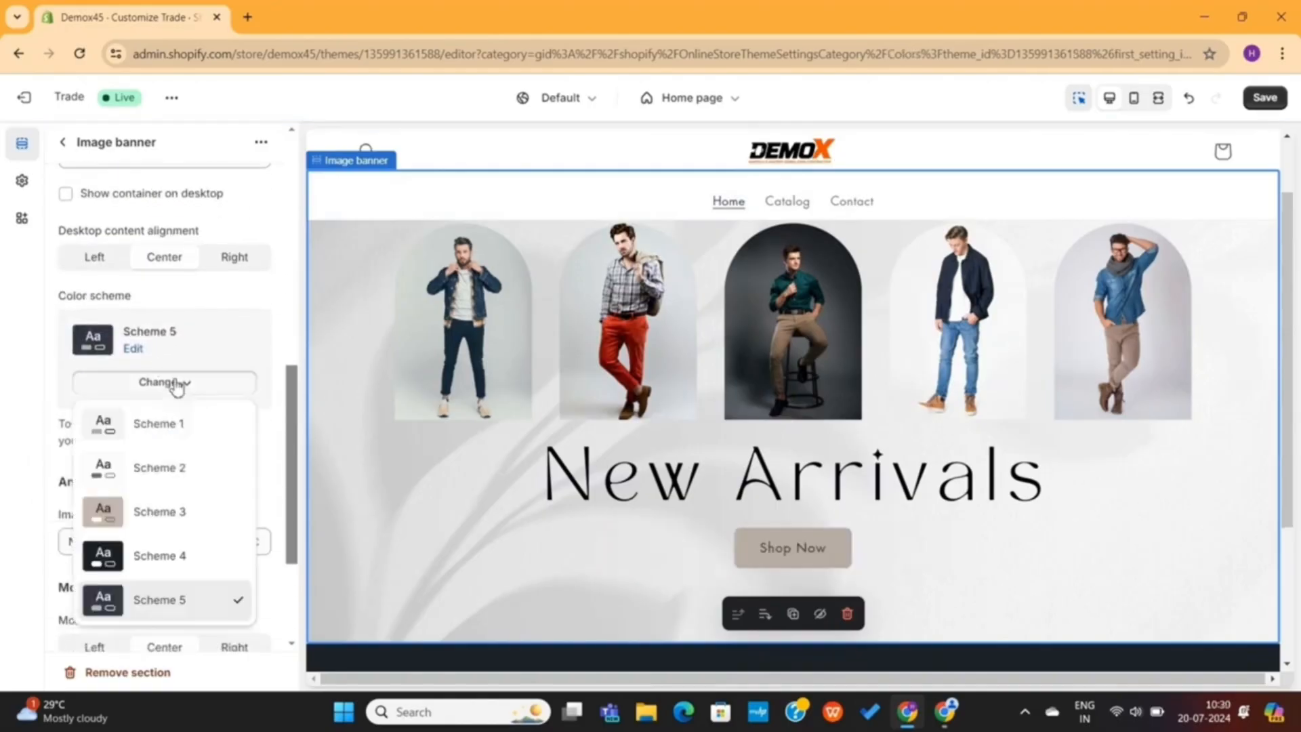
click(171, 555)
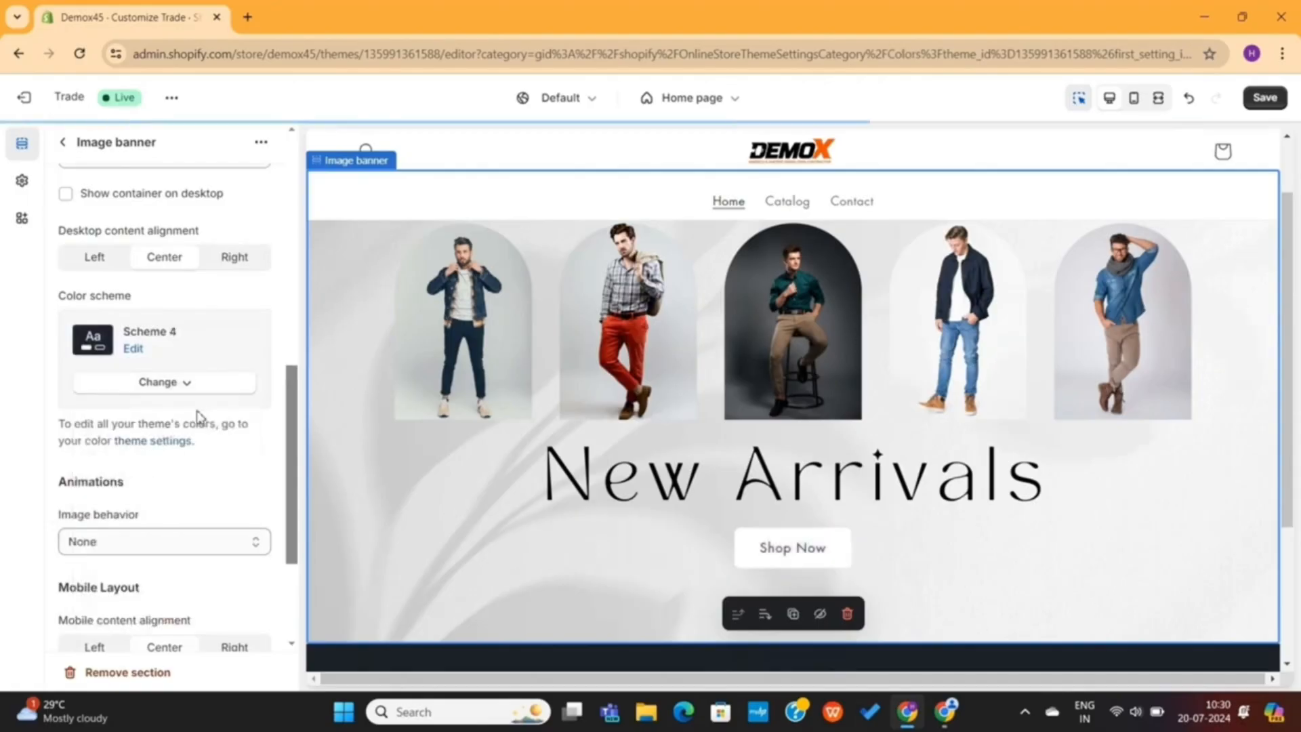
click(195, 384)
click(163, 511)
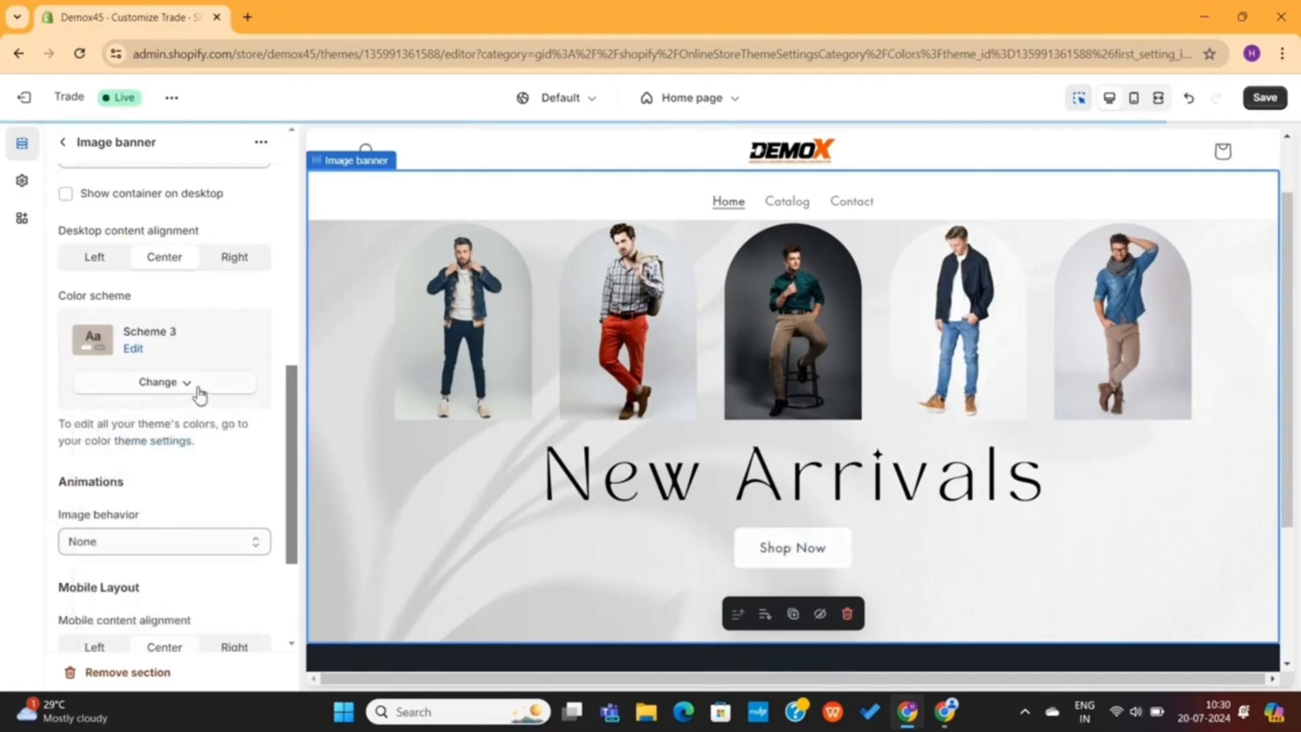
click(199, 393)
click(174, 467)
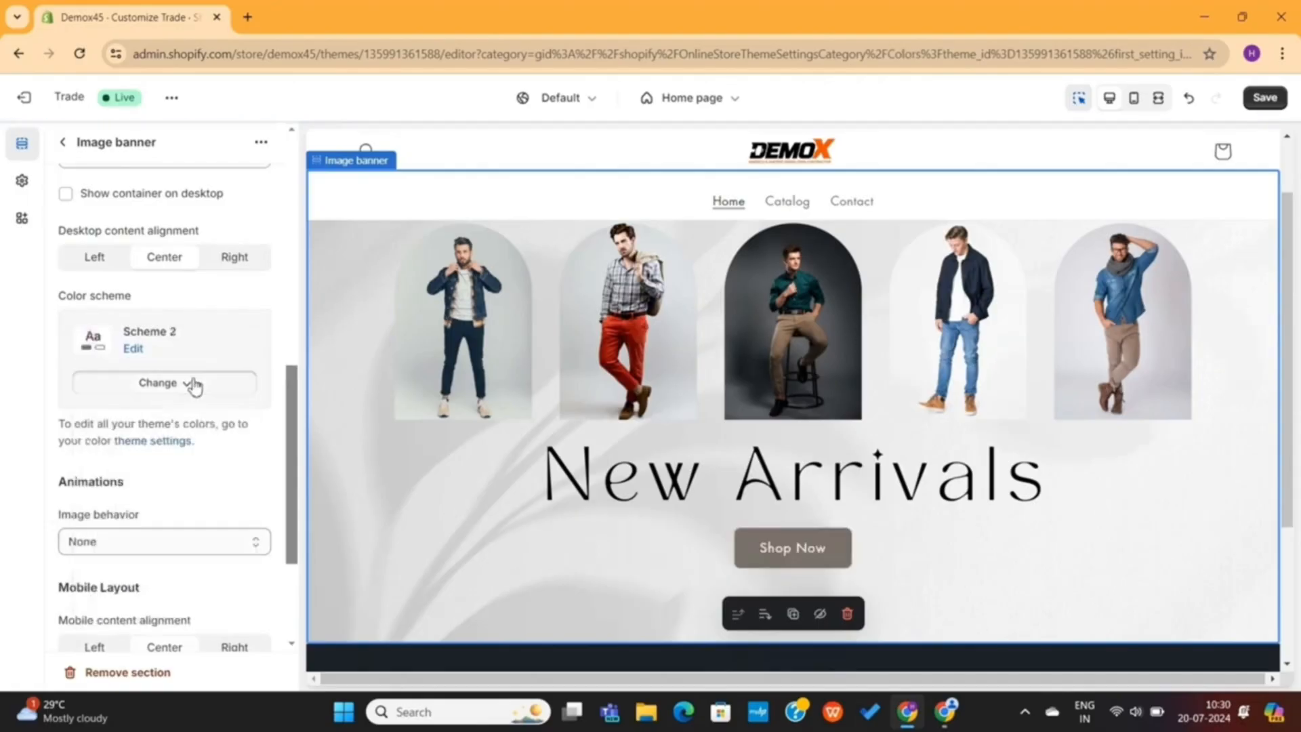
click(195, 383)
click(178, 427)
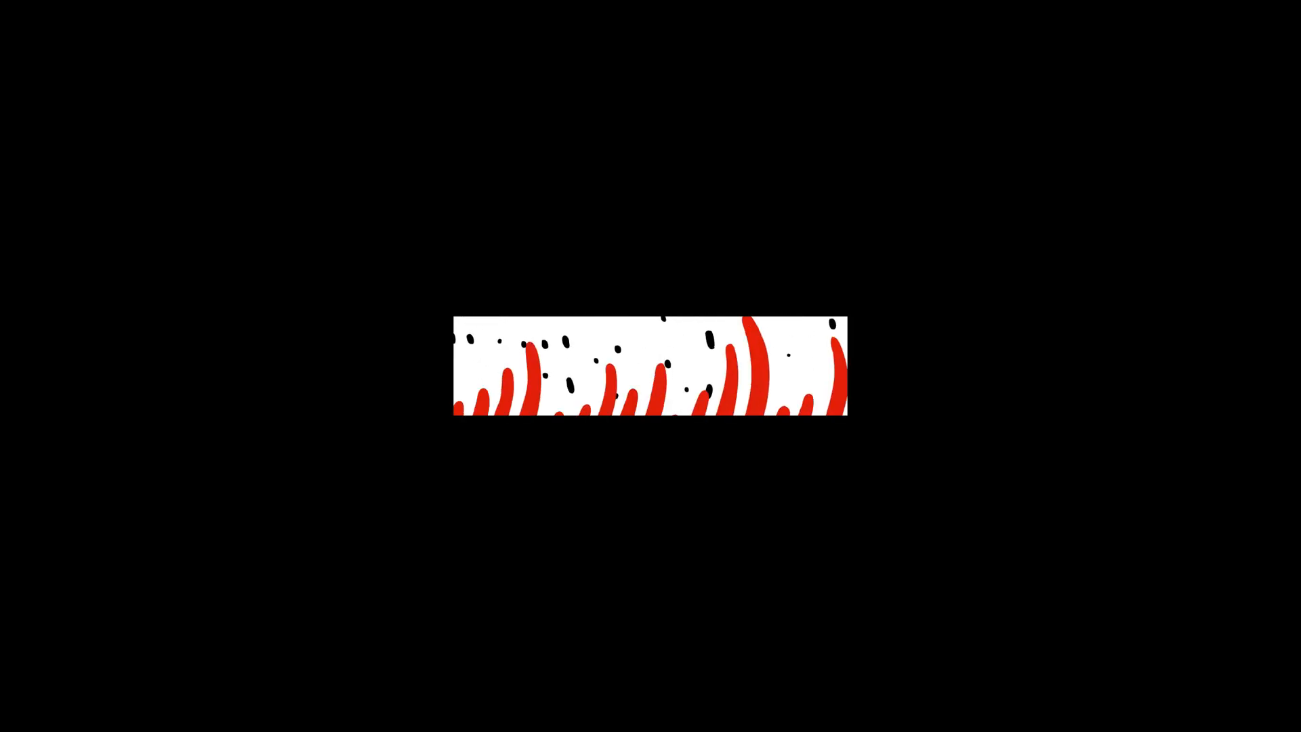